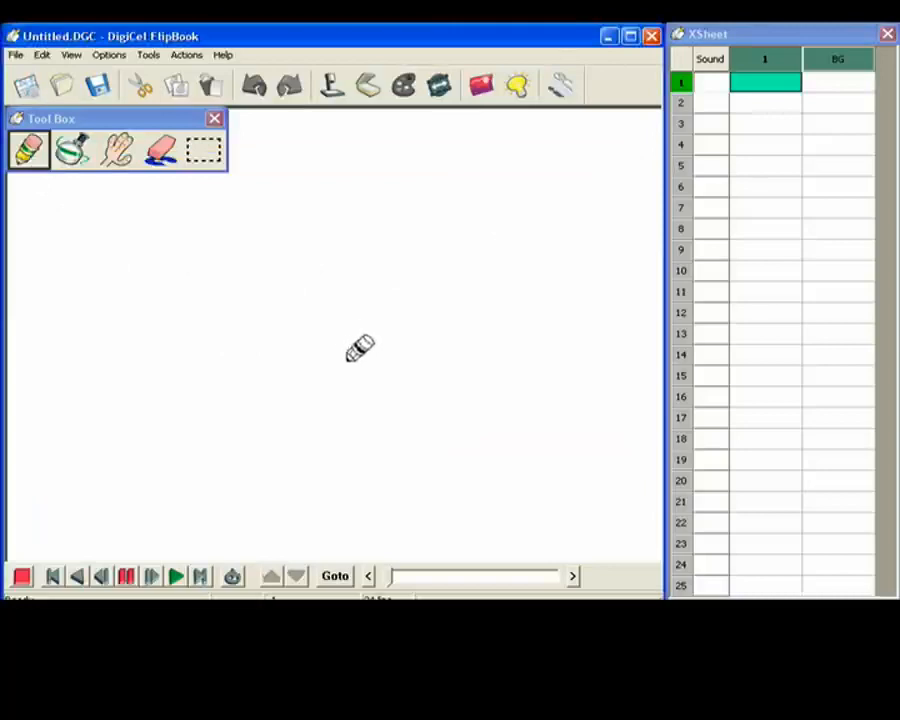
Import the still image bg0001.BMP into frame 1 of the BG level as the background.
left_click(826, 88)
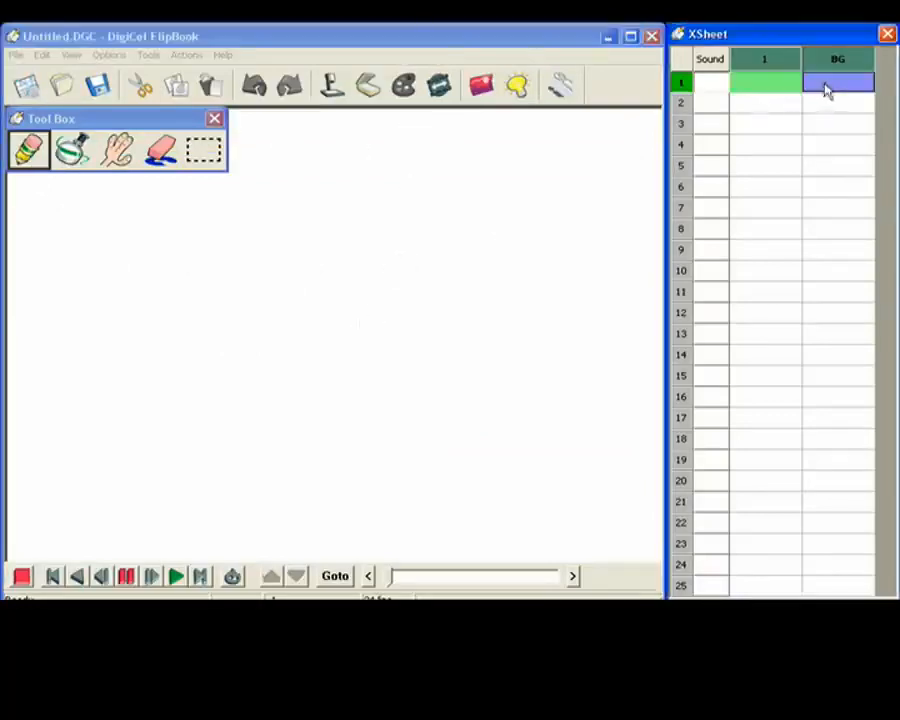
left_click(15, 55)
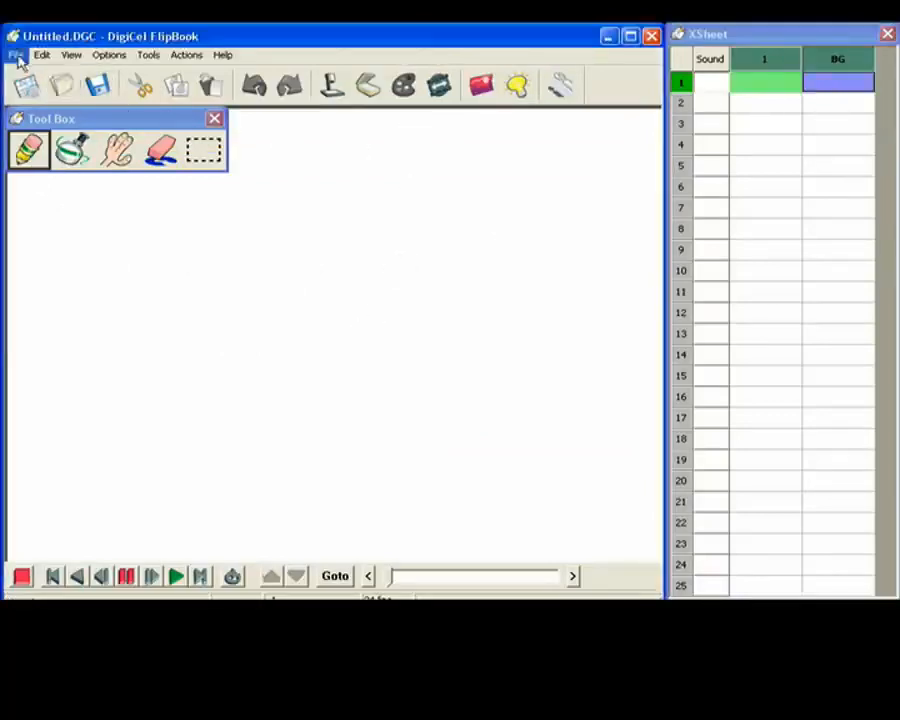
mouse_move(44, 201)
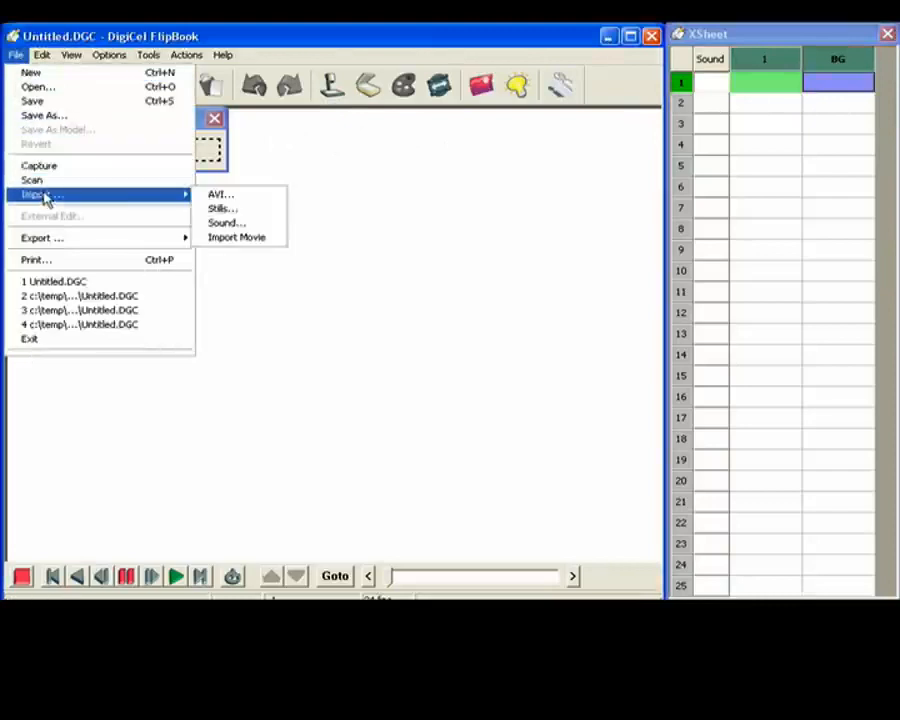
left_click(226, 210)
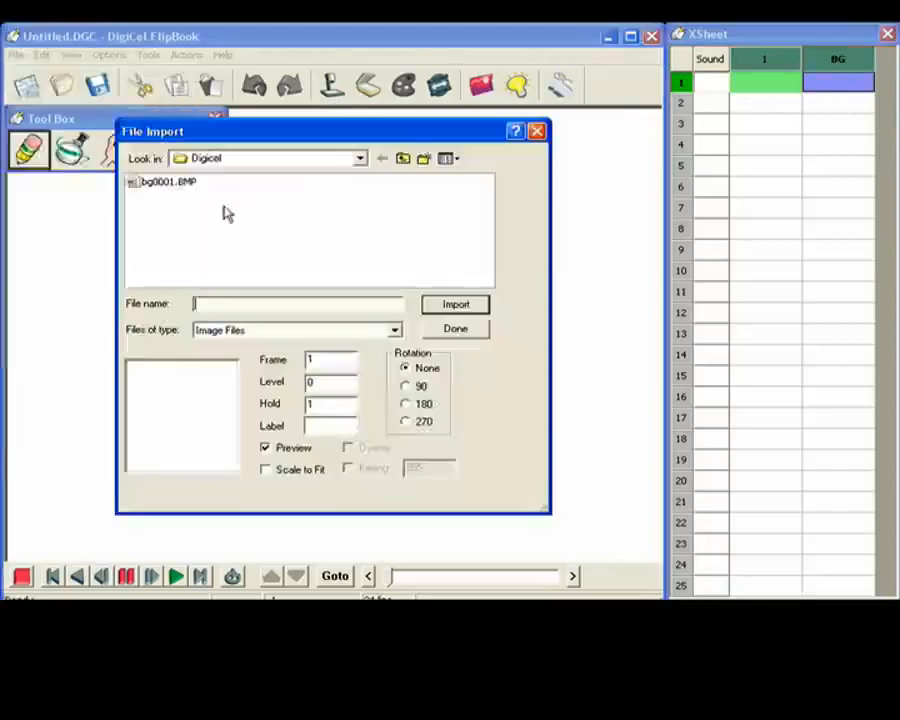
left_click(172, 184)
left_click(456, 306)
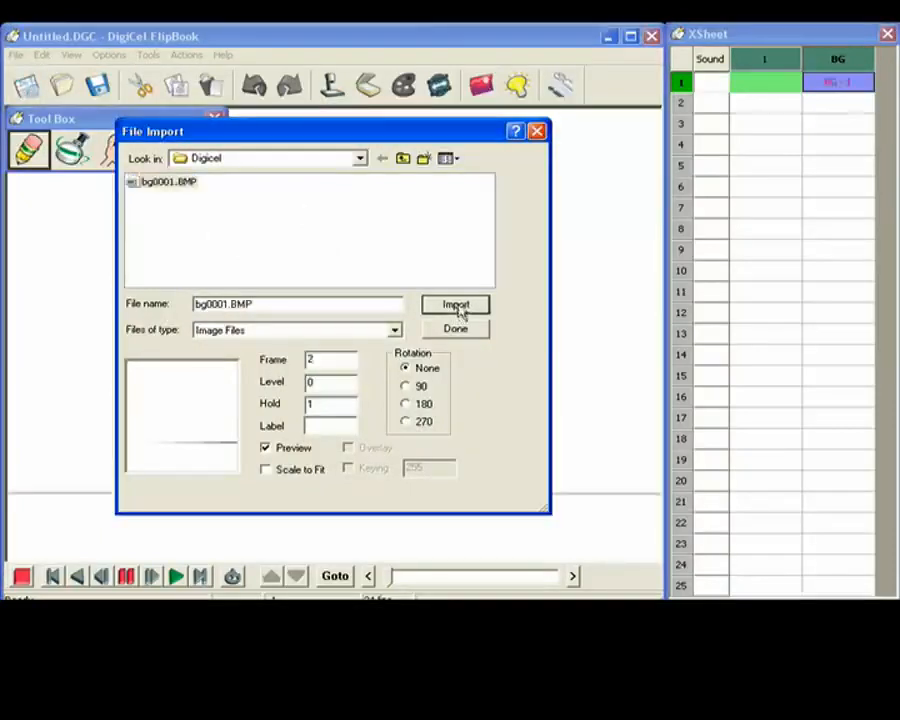
left_click(456, 330)
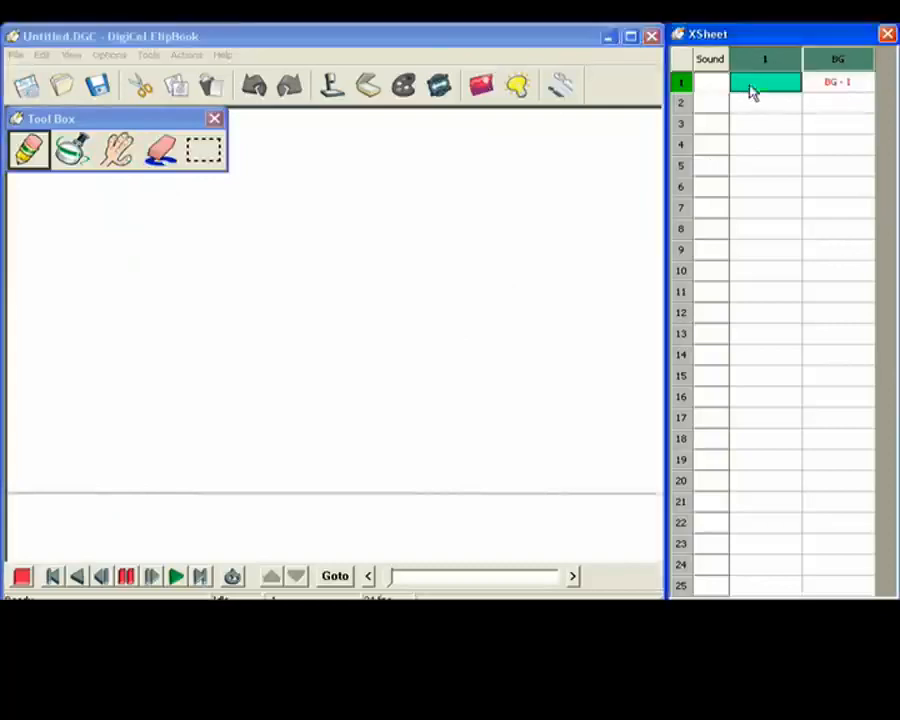
Draw a round ball high above the ground line in frame 1 of level 1 with the ellipse pencil, and roughen its outline freehand.
left_click(30, 150)
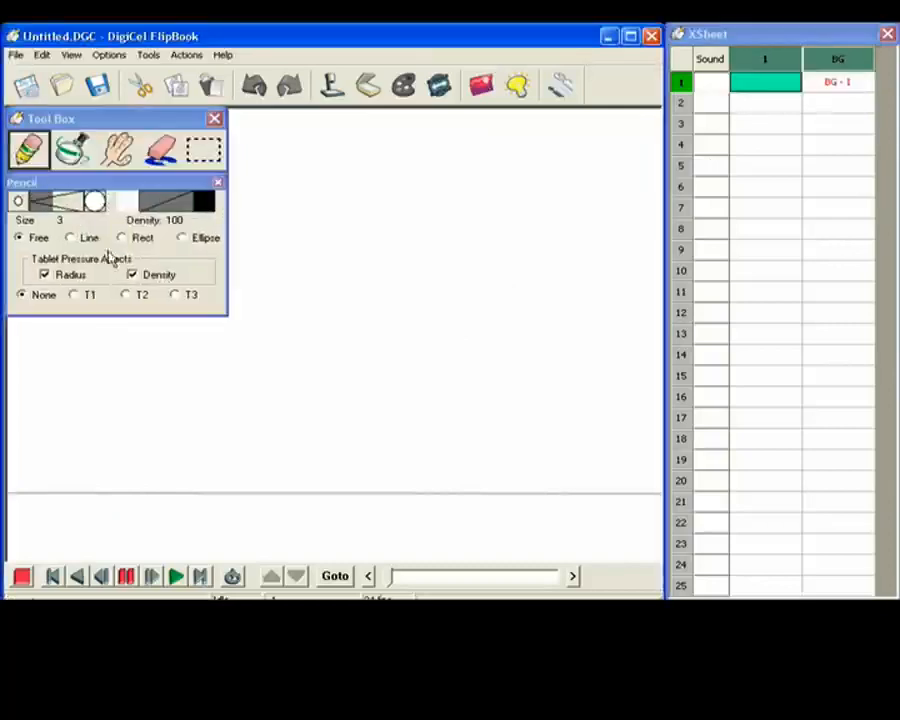
left_click(181, 239)
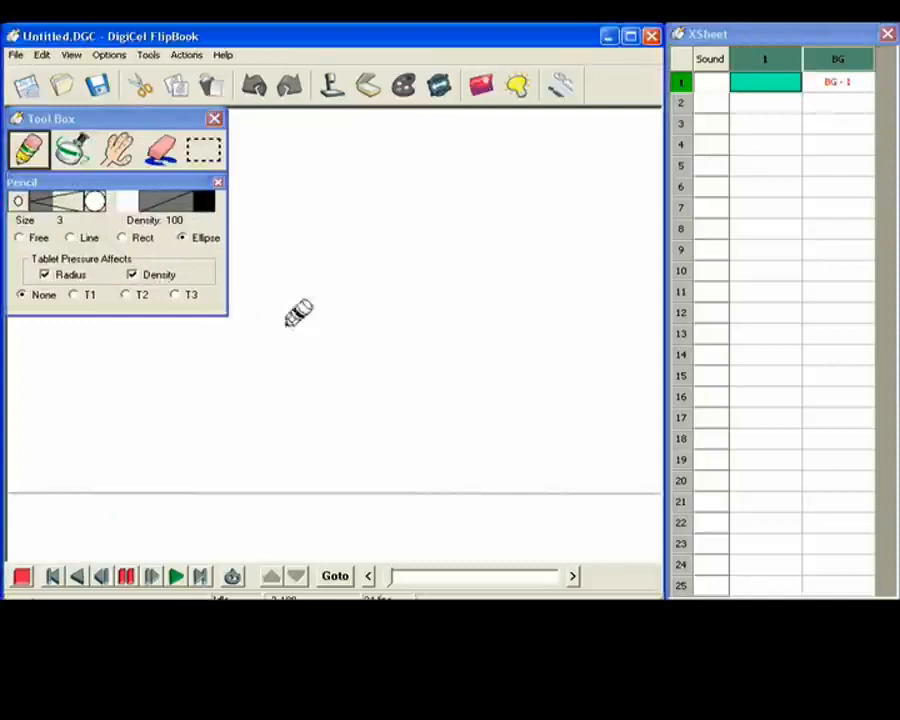
left_click_drag(290, 190, 374, 267)
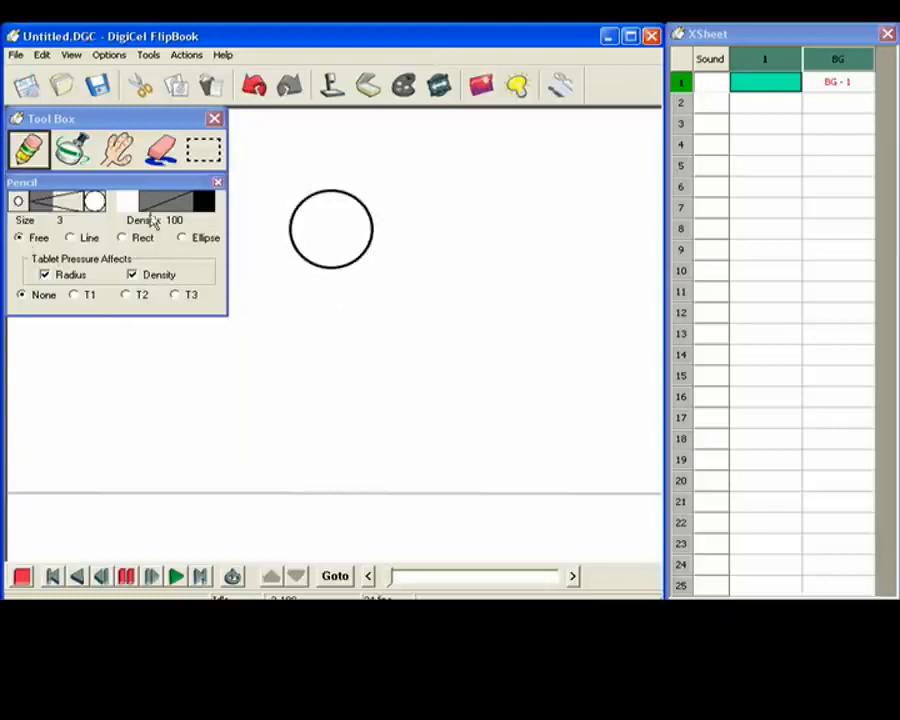
left_click(217, 184)
mouse_move(292, 206)
left_mouse_down()
mouse_move(320, 188)
mouse_move(285, 217)
mouse_move(332, 190)
mouse_move(313, 195)
mouse_move(292, 235)
mouse_move(311, 240)
mouse_move(302, 254)
mouse_move(332, 266)
mouse_move(373, 233)
mouse_move(351, 259)
mouse_move(311, 258)
mouse_move(329, 193)
mouse_move(302, 207)
mouse_move(356, 194)
mouse_move(370, 200)
mouse_move(370, 245)
mouse_move(375, 225)
mouse_move(327, 187)
mouse_move(296, 203)
mouse_move(295, 245)
mouse_move(332, 188)
mouse_move(357, 196)
mouse_move(378, 225)
left_mouse_up()
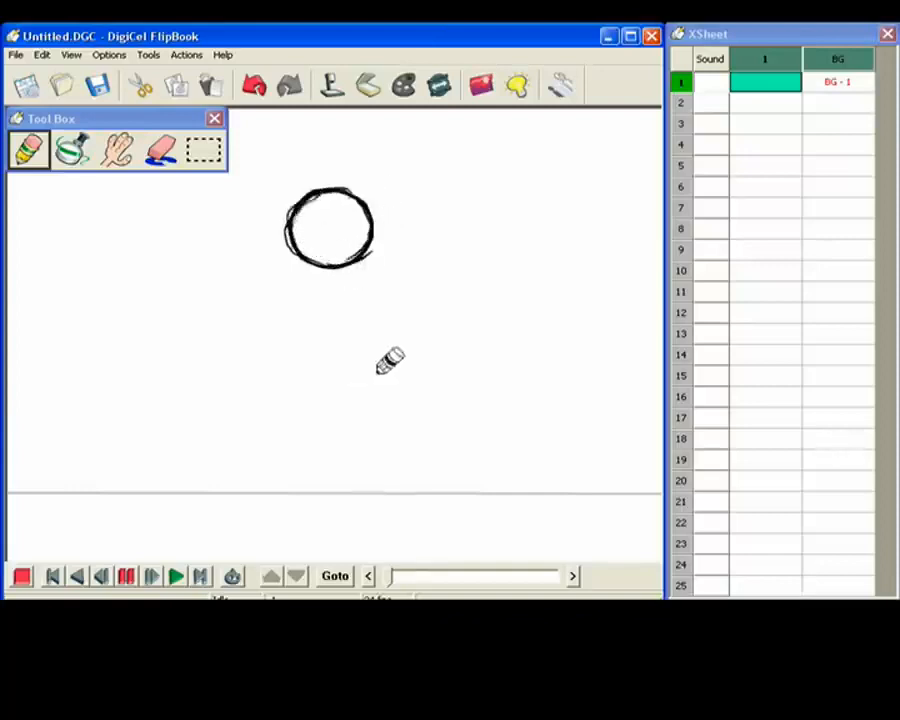
Flip repeatedly between frames 1 and 2 to check the ball drawing against the empty frame.
key("Down")
key("Up")
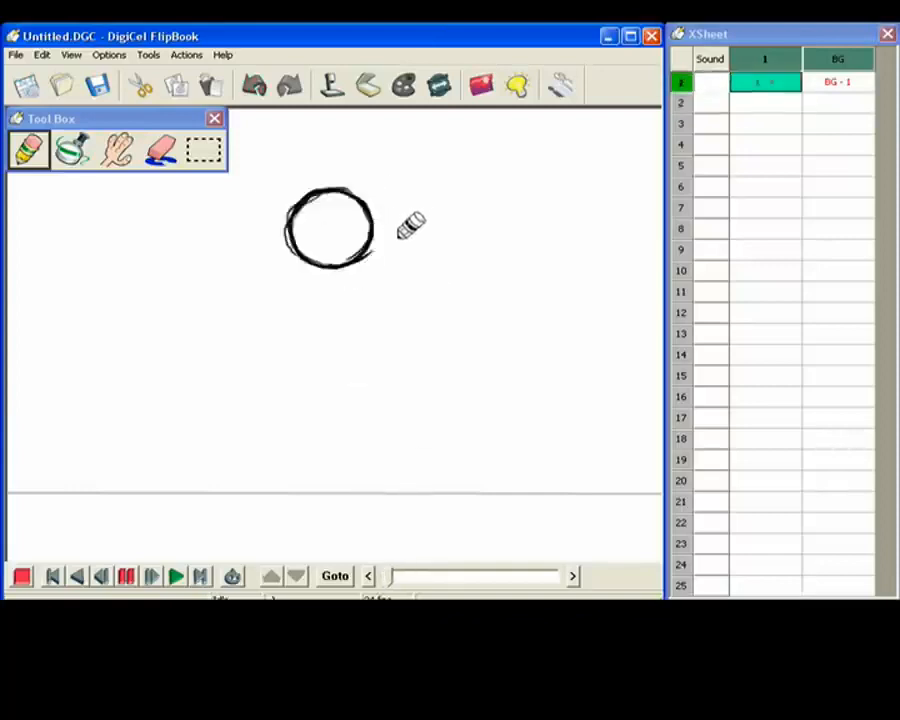
key("Down")
key("Up")
key("Down")
key("Up")
key("Down")
key("Up")
key("Down")
key("Up")
key("Down")
key("Up")
Sketch a wide, squashed ball resting on the ground line below the first ball in frame 2 of level 1.
key("Down")
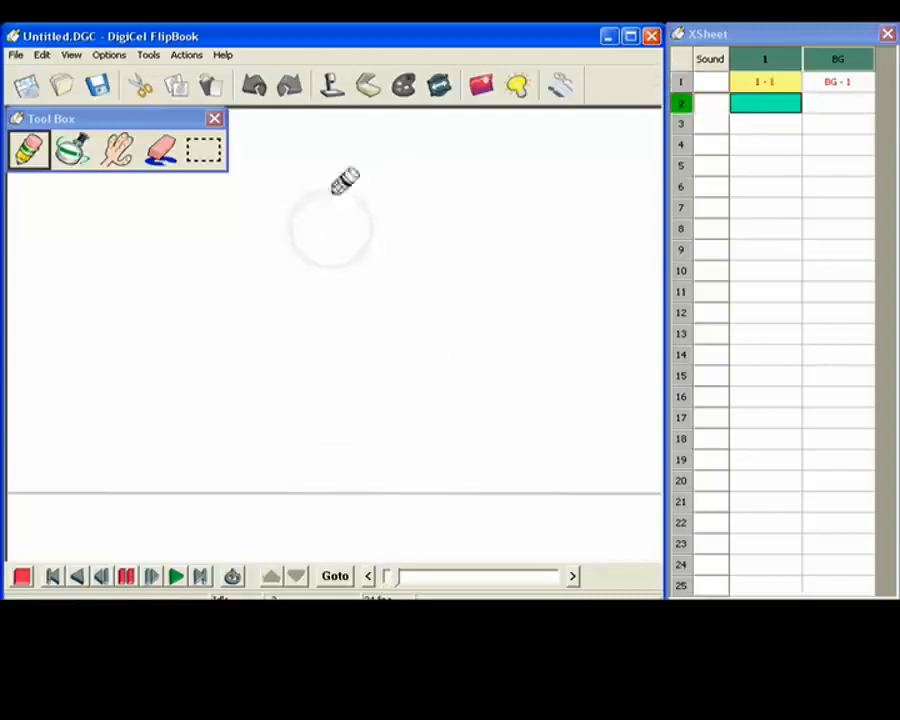
left_click(518, 88)
left_click(518, 88)
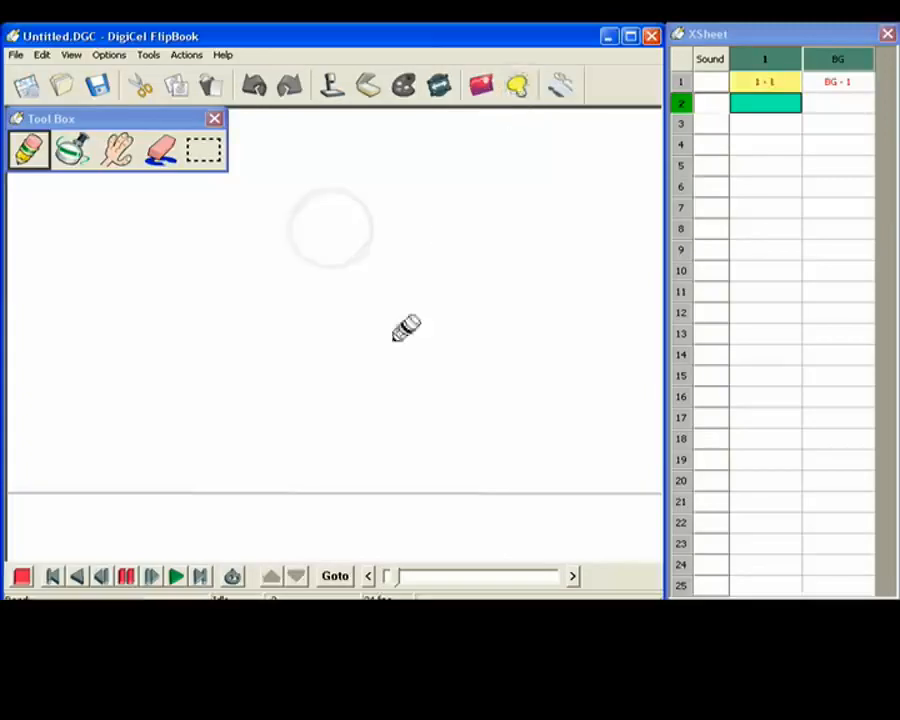
mouse_move(320, 451)
left_mouse_down()
mouse_move(273, 458)
mouse_move(300, 448)
mouse_move(265, 477)
mouse_move(275, 465)
mouse_move(298, 490)
mouse_move(288, 488)
mouse_move(301, 447)
mouse_move(271, 465)
mouse_move(347, 442)
mouse_move(293, 449)
mouse_move(368, 453)
mouse_move(377, 463)
mouse_move(298, 488)
mouse_move(355, 490)
mouse_move(378, 475)
mouse_move(328, 495)
mouse_move(293, 490)
mouse_move(349, 483)
left_mouse_up()
mouse_move(382, 444)
left_mouse_down()
mouse_move(341, 439)
mouse_move(295, 445)
mouse_move(283, 459)
mouse_move(318, 488)
mouse_move(373, 461)
mouse_move(359, 489)
mouse_move(379, 465)
mouse_move(349, 440)
mouse_move(294, 446)
mouse_move(283, 479)
mouse_move(315, 493)
mouse_move(361, 489)
mouse_move(337, 439)
left_mouse_up()
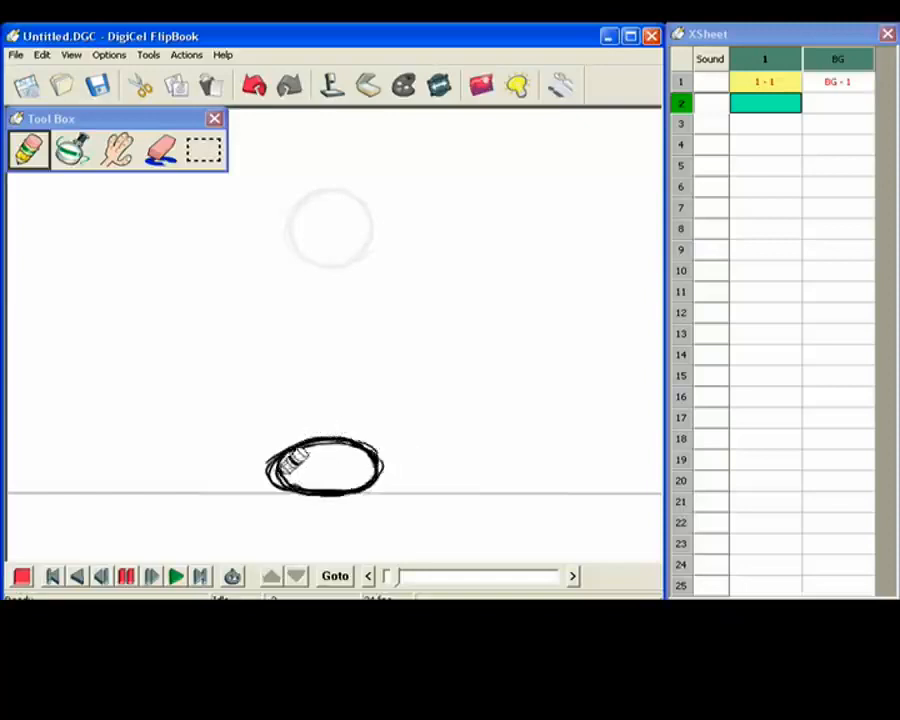
key("Return")
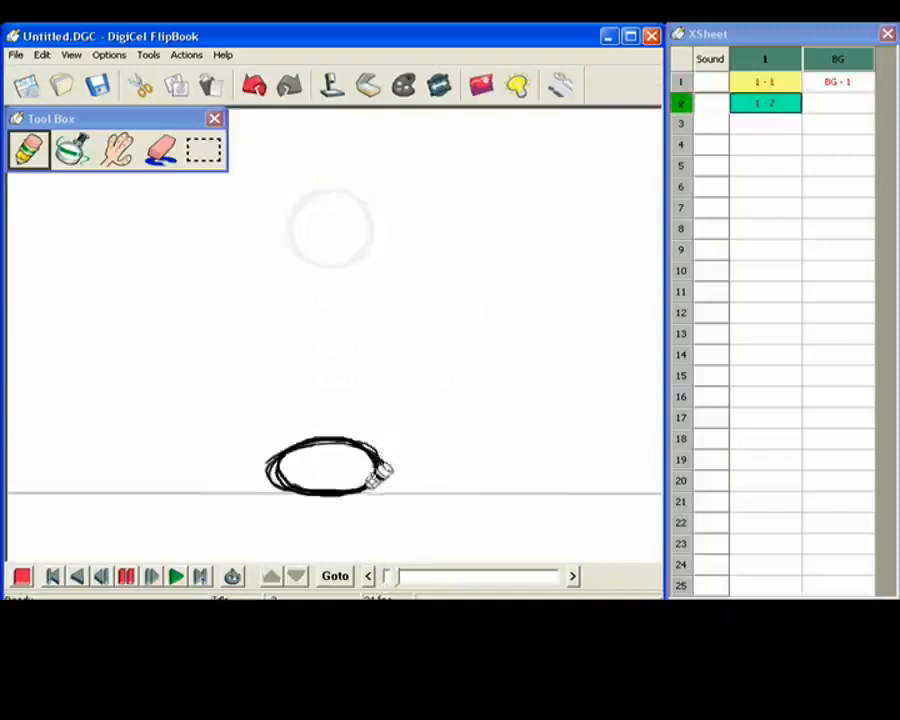
Erase the stray strokes around both sides of the squashed ball, flip between frames 1 and 2 to check it, and reselect the Pencil.
left_click(161, 151)
mouse_move(264, 448)
left_mouse_down()
mouse_move(274, 484)
mouse_move(270, 466)
mouse_move(272, 476)
left_mouse_up()
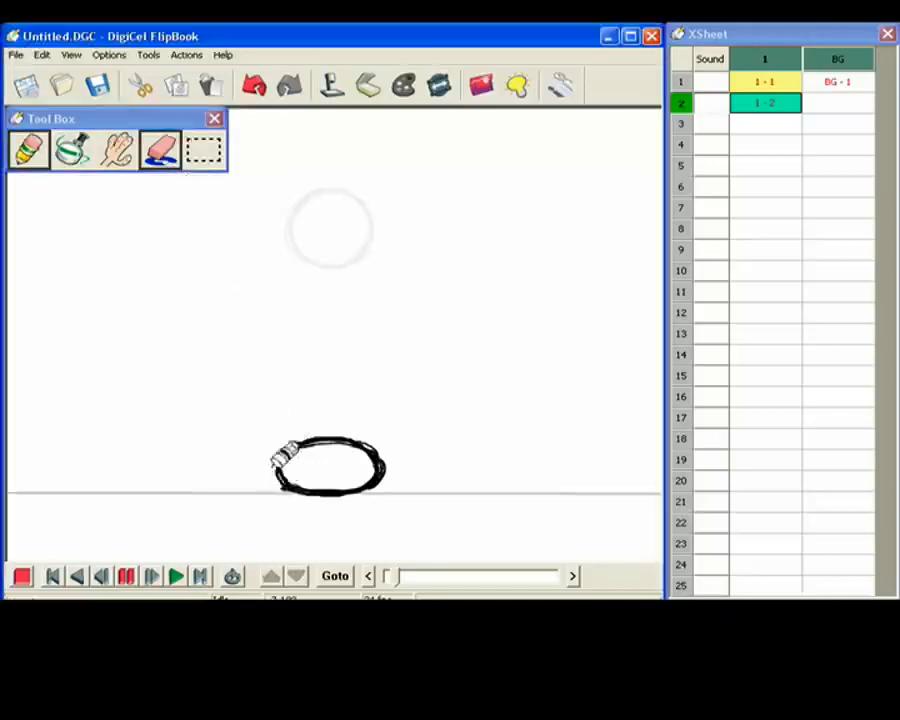
key("Down")
key("Up")
key("Up")
key("Down")
mouse_move(385, 455)
left_mouse_down()
mouse_move(366, 432)
mouse_move(320, 440)
mouse_move(304, 466)
left_mouse_up()
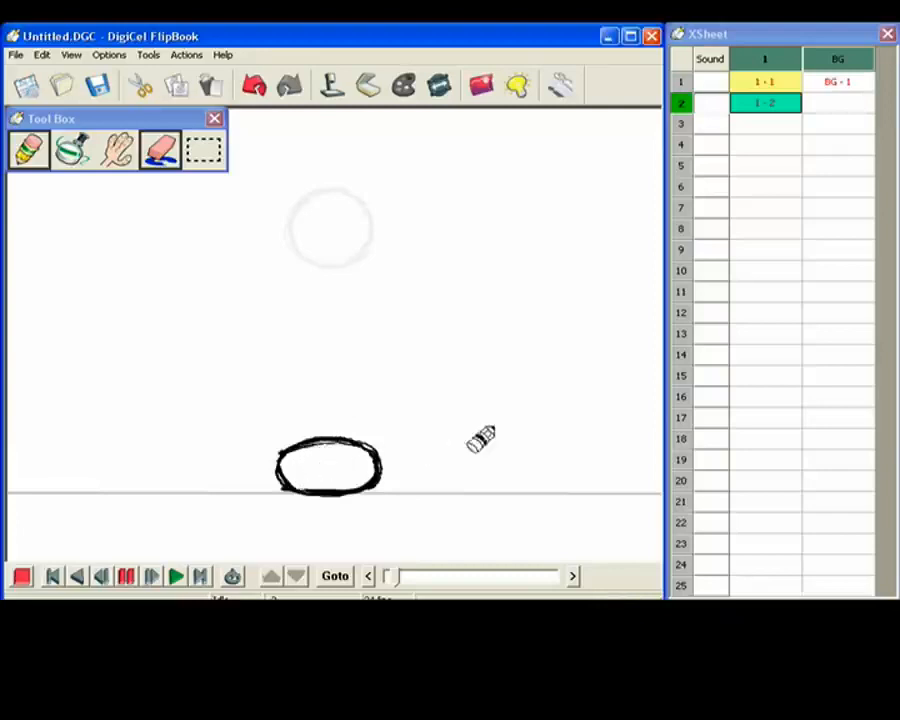
key("Up")
key("Down")
key("Up")
key("Down")
left_click(40, 163)
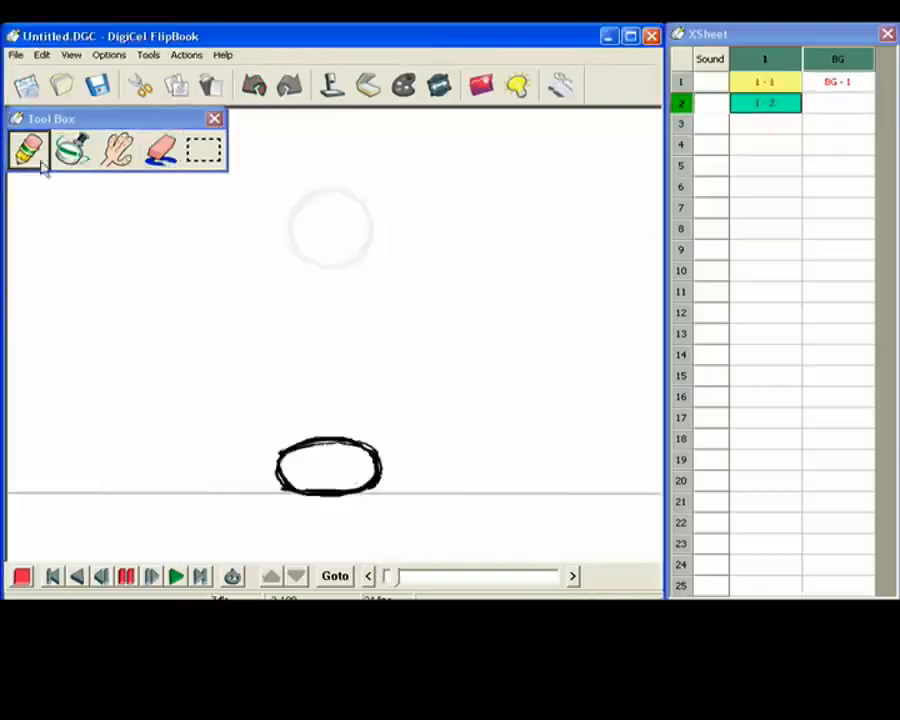
Copy the round ball drawing from frame 1 and paste it into frame 3 of level 1.
key("Up")
key("Down")
key("Up")
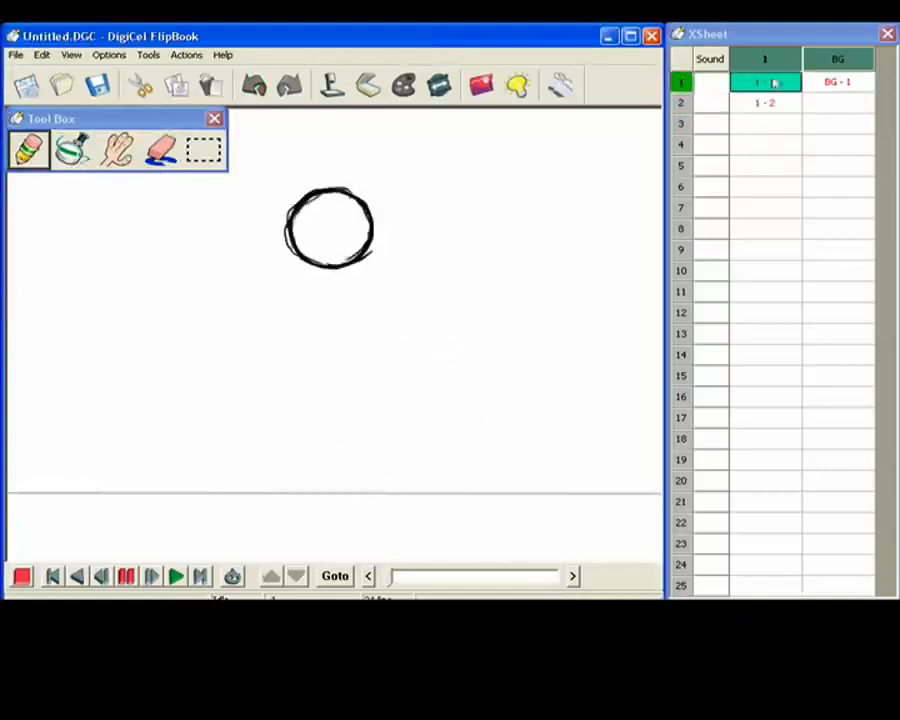
left_click(41, 54)
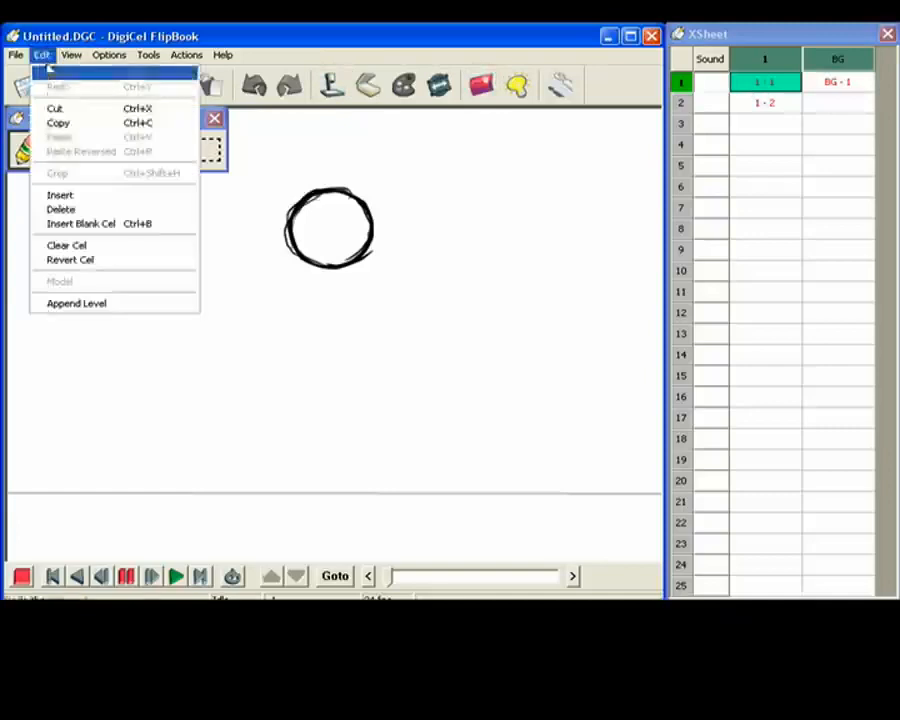
left_click(58, 123)
left_click(757, 127)
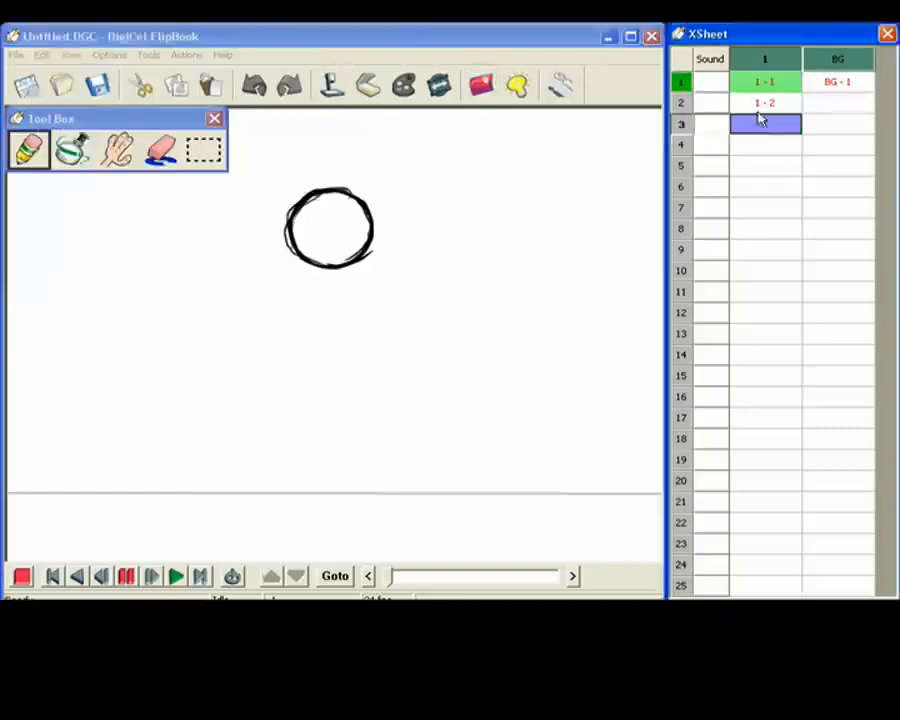
left_click(41, 54)
left_click(58, 136)
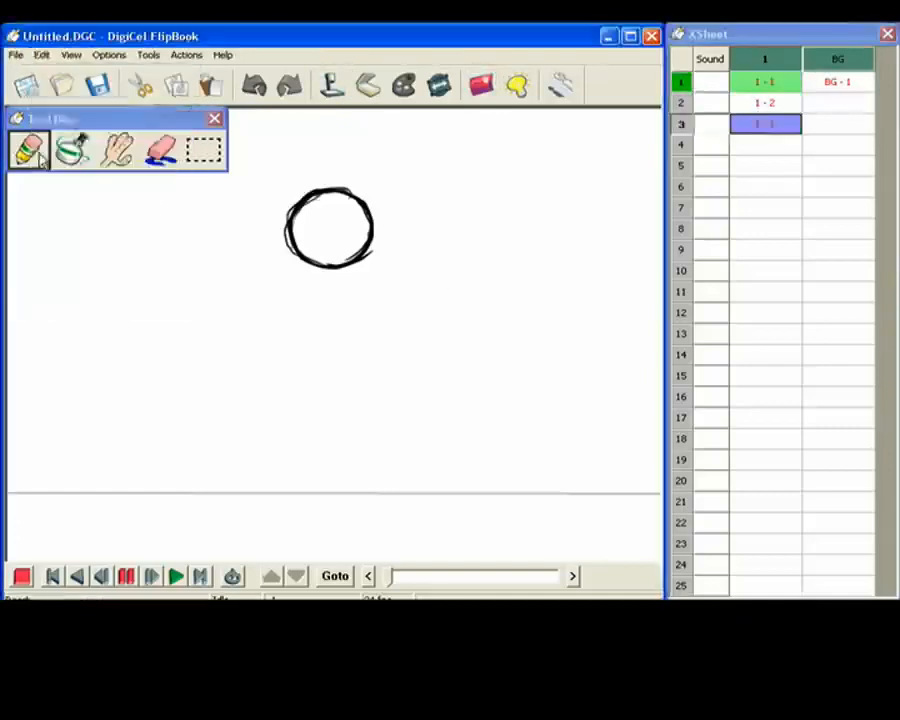
Flip back and forth through frames 1 to 3 to examine the bounce motion.
key("Up")
key("Up")
key("Down")
key("Down")
key("Up")
key("Up")
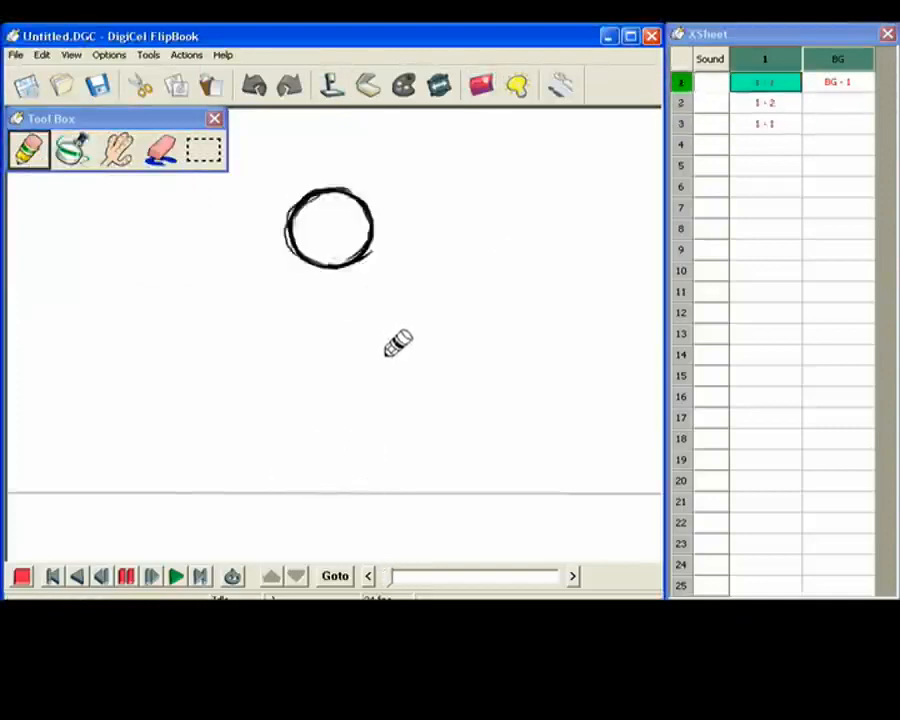
key("Down")
key("Down")
key("Up")
key("Up")
key("Down")
key("Down")
key("Up")
key("Up")
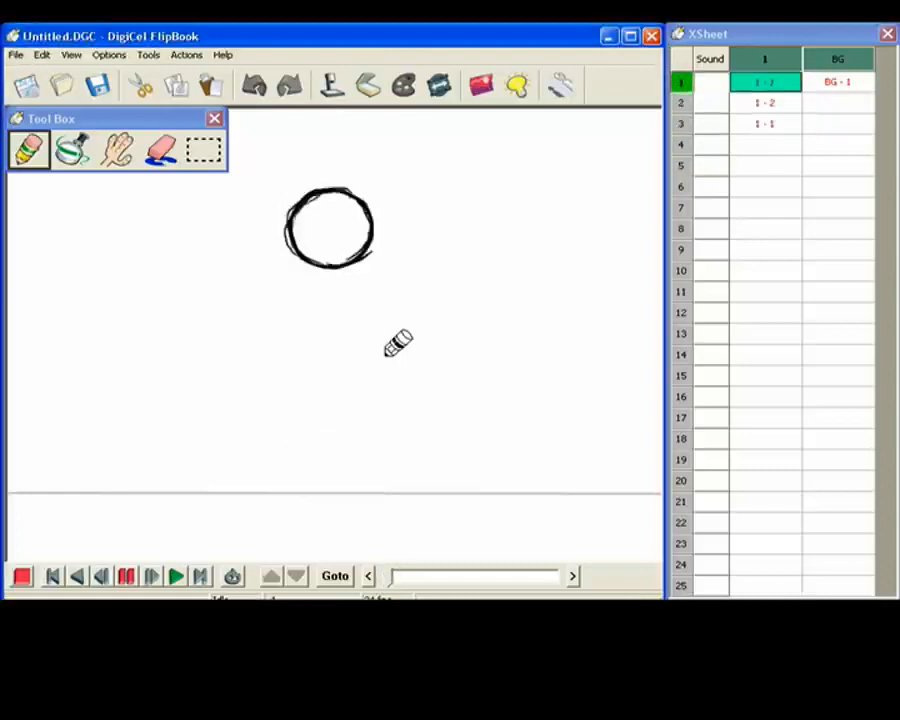
Retime level 1 so the squashed ball falls on frame 13 and the final round ball on frame 25, and play it back.
left_click(757, 92)
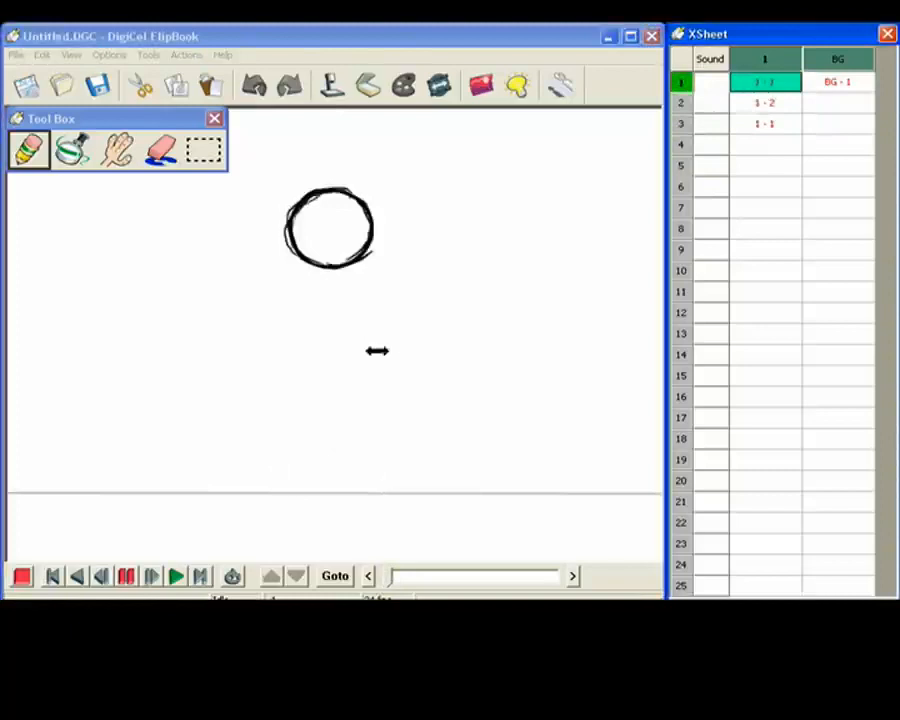
left_click_drag(765, 102, 765, 334)
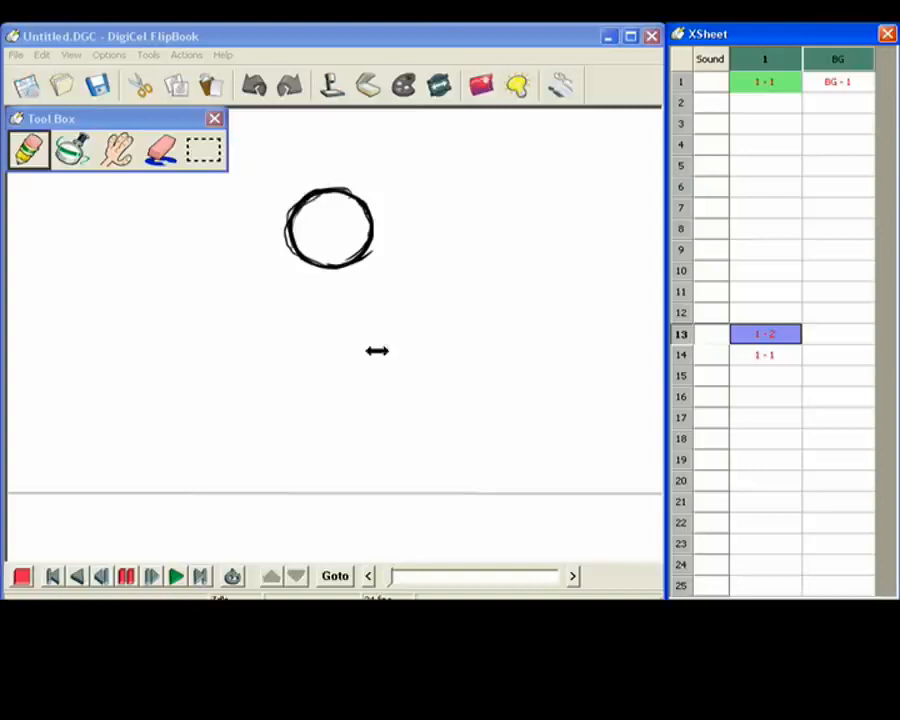
left_click_drag(765, 355, 765, 586)
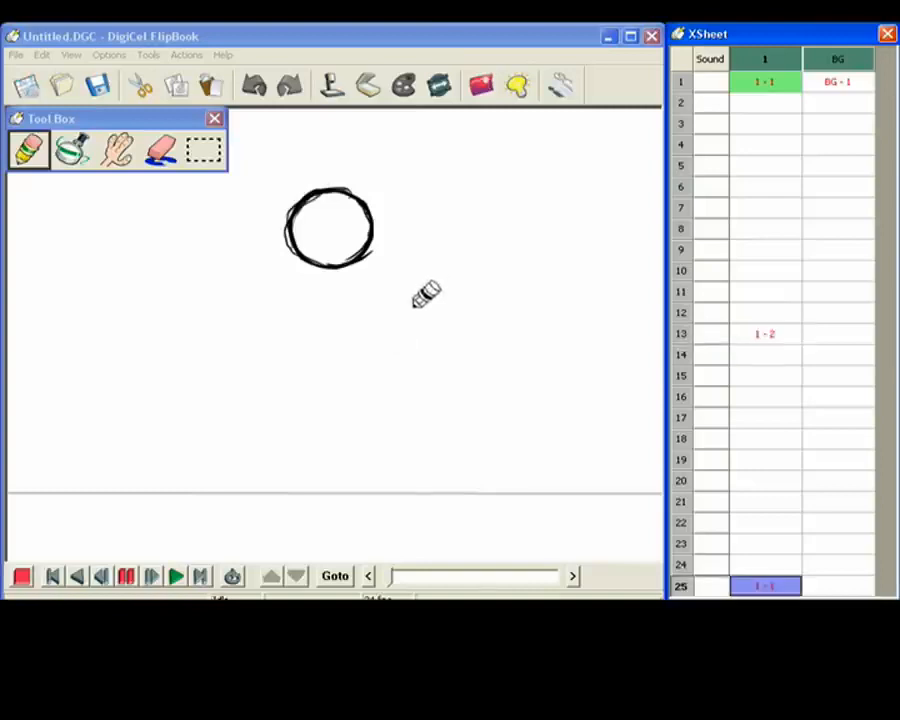
left_click(213, 259)
key("space")
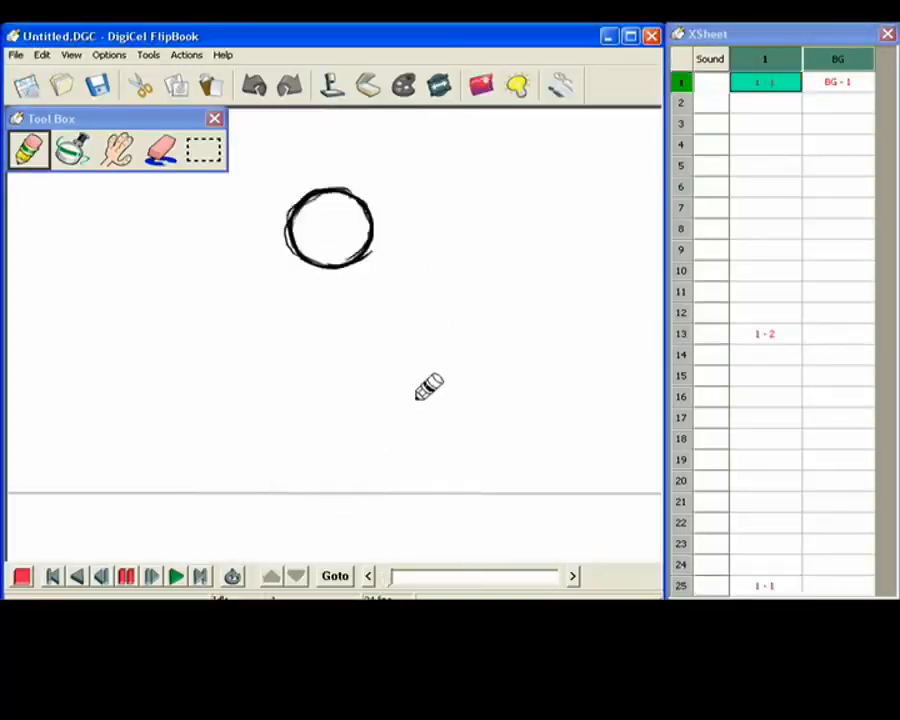
Select frame 12 of level 1 and apply the In Betweening light box mode with the nearest previous and next drawings shown.
left_click(760, 316)
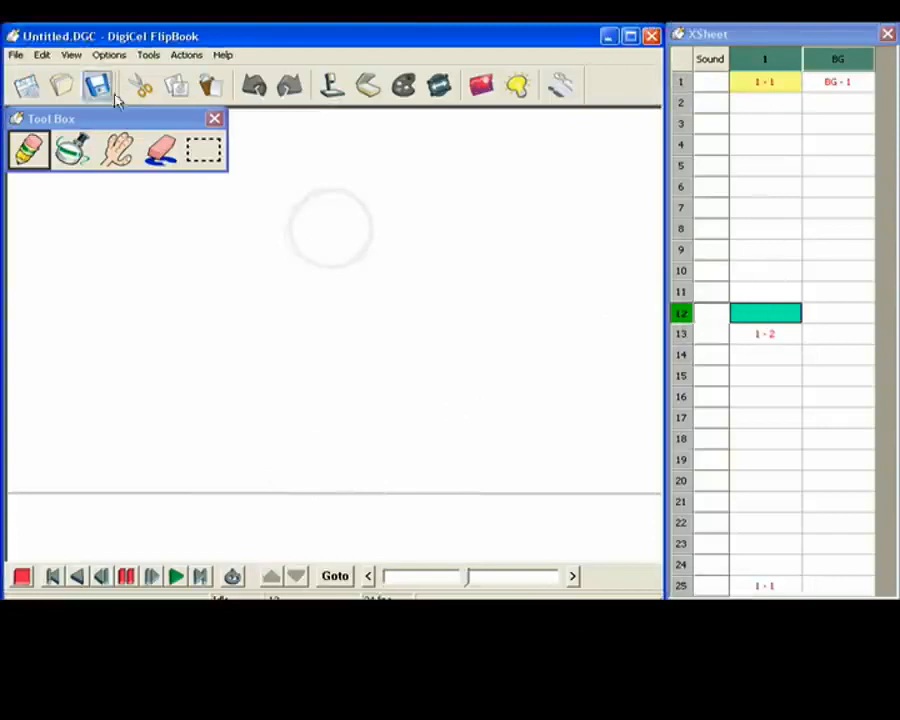
left_click(110, 55)
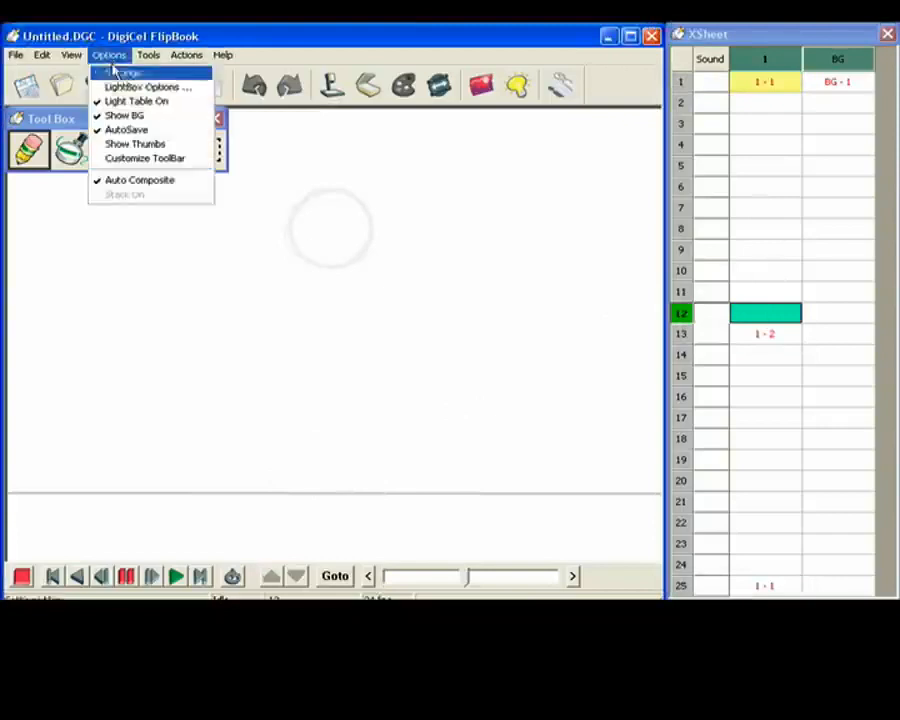
left_click(115, 87)
left_click(90, 237)
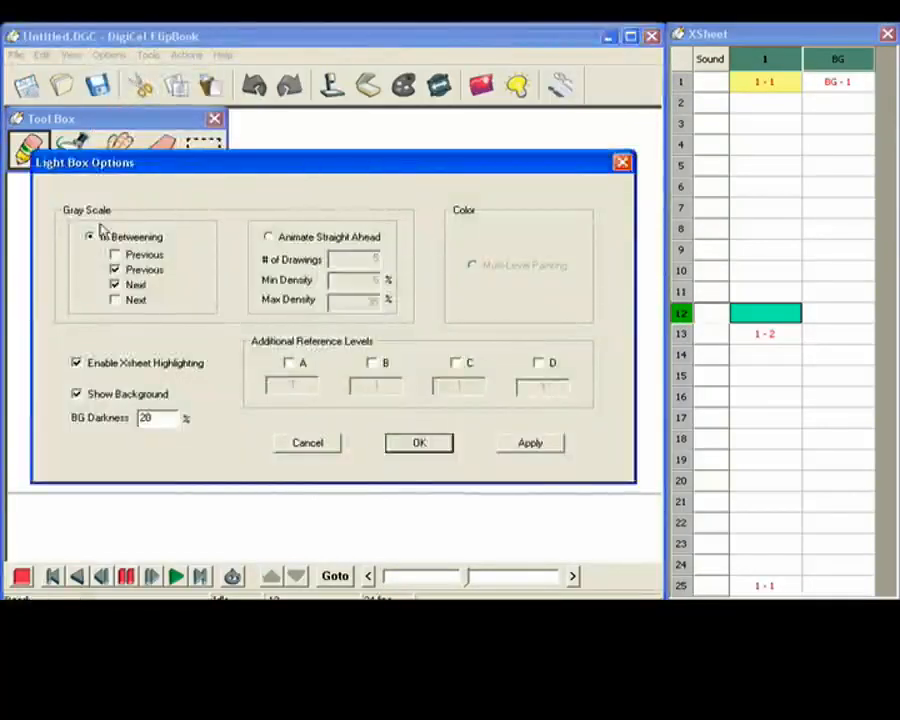
left_click(516, 450)
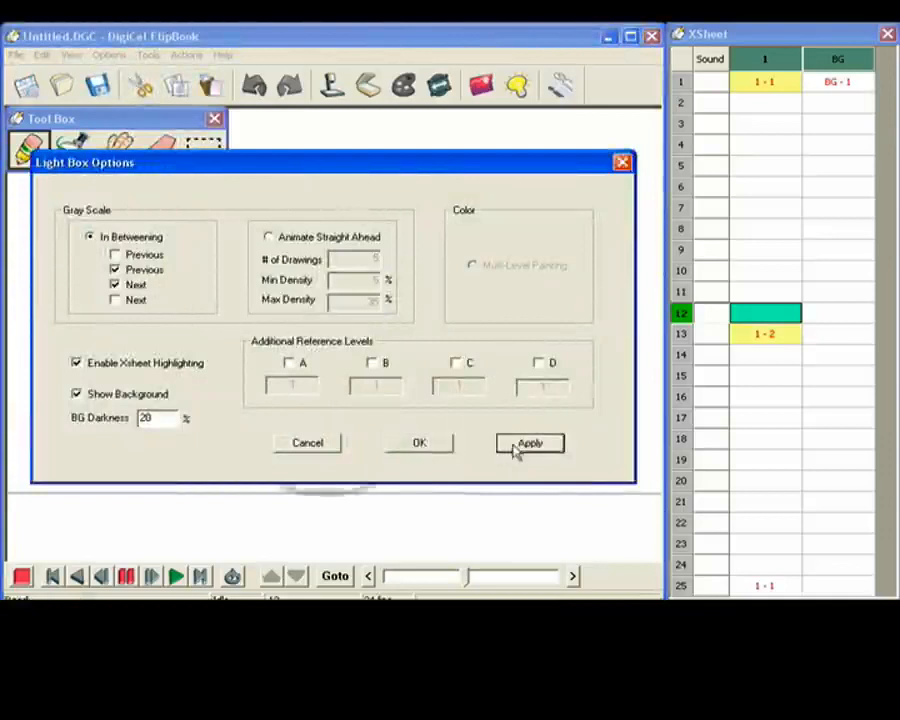
left_click(420, 443)
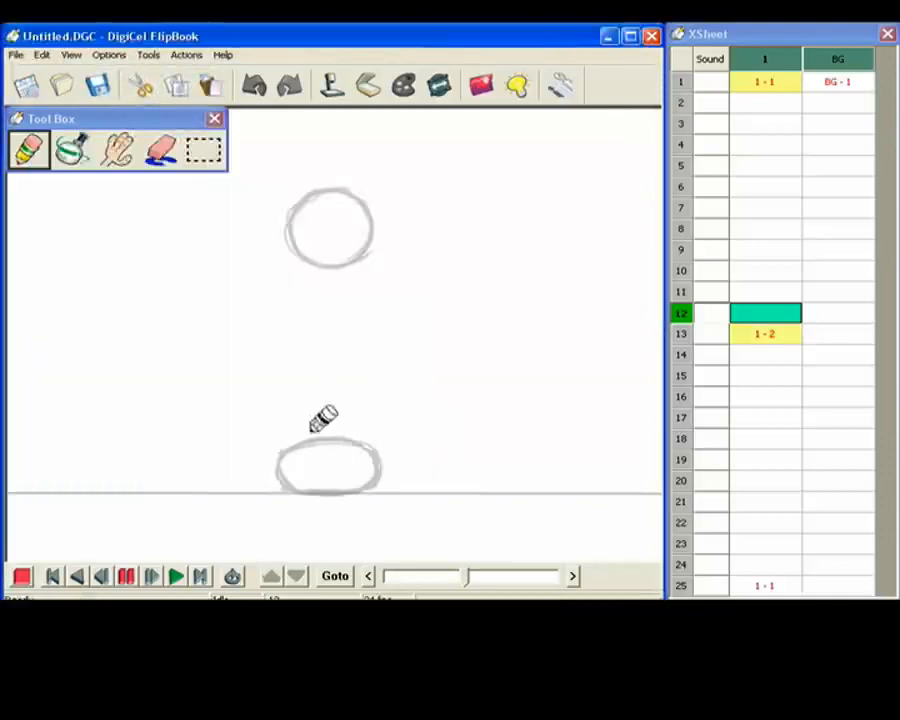
Sketch a vertically stretched ball touching the ground line in frame 12 and return to frame 1.
mouse_move(312, 424)
left_mouse_down()
mouse_move(303, 456)
mouse_move(317, 486)
mouse_move(307, 462)
mouse_move(314, 404)
mouse_move(312, 432)
mouse_move(341, 401)
mouse_move(330, 404)
mouse_move(356, 412)
mouse_move(358, 463)
mouse_move(366, 436)
mouse_move(347, 400)
mouse_move(323, 393)
mouse_move(360, 418)
mouse_move(357, 467)
mouse_move(345, 487)
mouse_move(309, 484)
mouse_move(351, 487)
mouse_move(310, 485)
mouse_move(304, 416)
mouse_move(348, 401)
mouse_move(365, 426)
mouse_move(365, 464)
mouse_move(355, 479)
mouse_move(339, 479)
mouse_move(362, 430)
left_mouse_up()
key("Home")
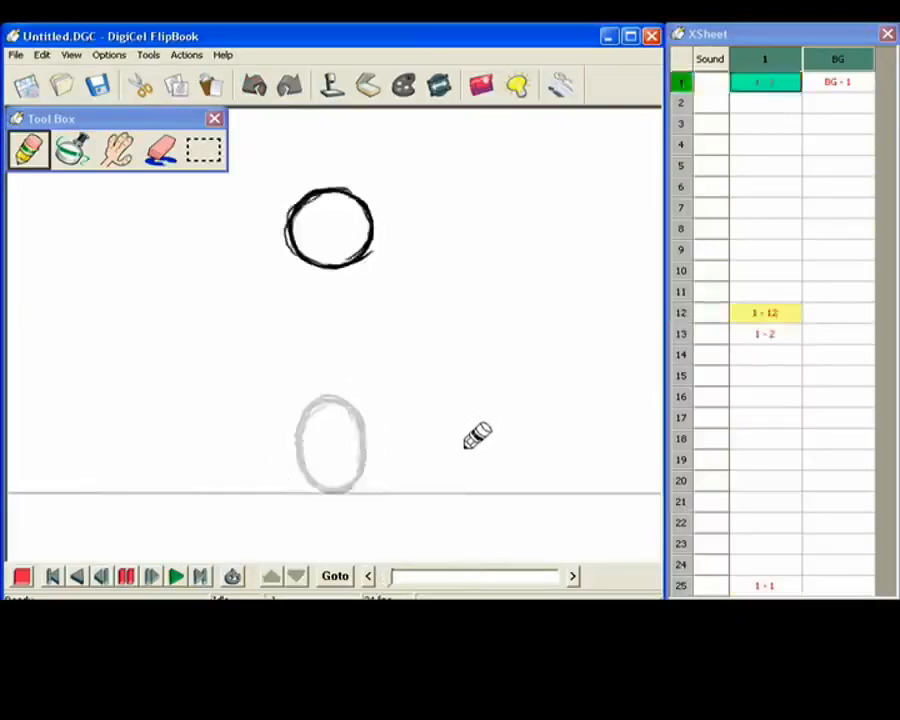
Sketch a vertically stretched ball in frame 14 of level 1, rising off the ground above the squashed ball, and flip between neighbouring frames.
left_click(760, 360)
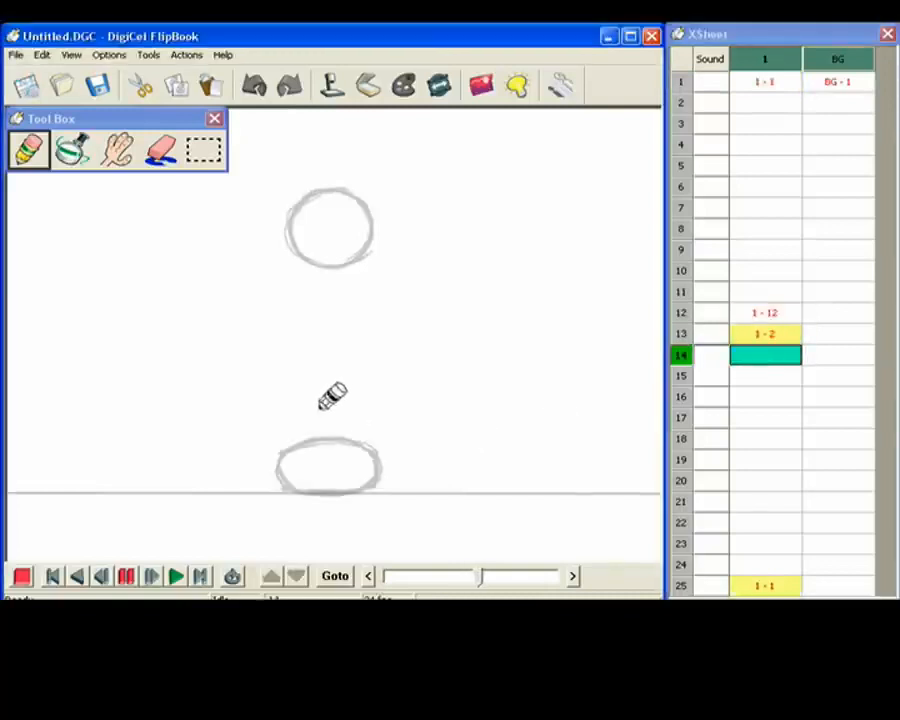
mouse_move(318, 390)
left_mouse_down()
mouse_move(309, 440)
mouse_move(313, 414)
mouse_move(343, 374)
mouse_move(356, 404)
left_mouse_up()
mouse_move(312, 430)
left_mouse_down()
mouse_move(325, 458)
mouse_move(333, 456)
mouse_move(324, 466)
mouse_move(311, 455)
mouse_move(307, 390)
mouse_move(357, 382)
mouse_move(362, 407)
mouse_move(365, 396)
mouse_move(359, 440)
mouse_move(319, 462)
mouse_move(353, 464)
mouse_move(326, 464)
mouse_move(353, 451)
mouse_move(365, 423)
mouse_move(353, 456)
mouse_move(326, 465)
mouse_move(302, 427)
mouse_move(317, 379)
mouse_move(350, 374)
mouse_move(332, 450)
left_mouse_up()
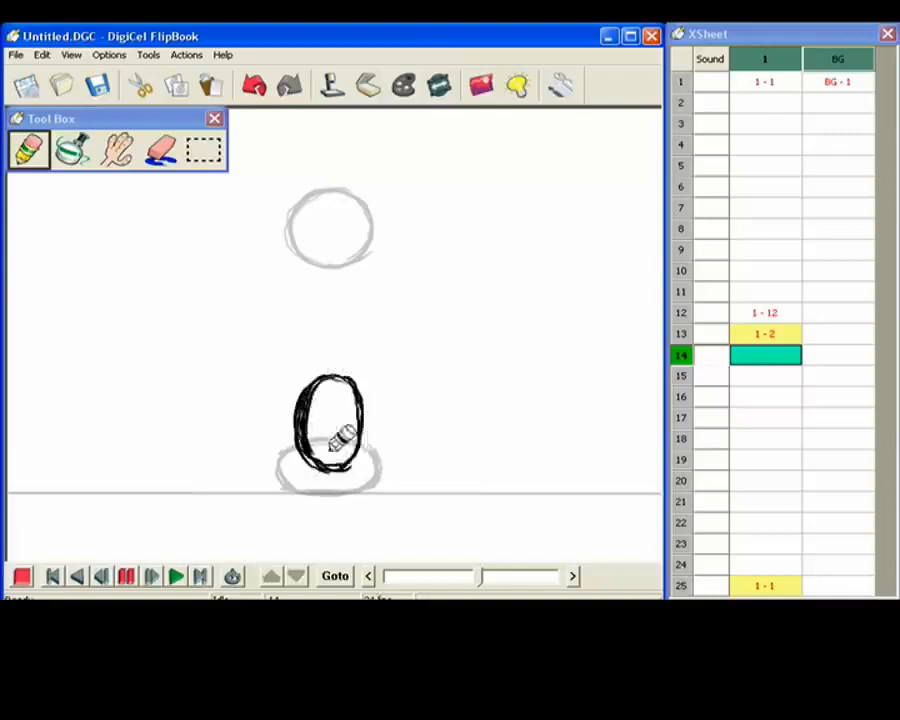
key("Up")
key("Up")
key("Down")
key("Down")
key("Down")
key("Up")
left_click_drag(308, 454, 324, 371)
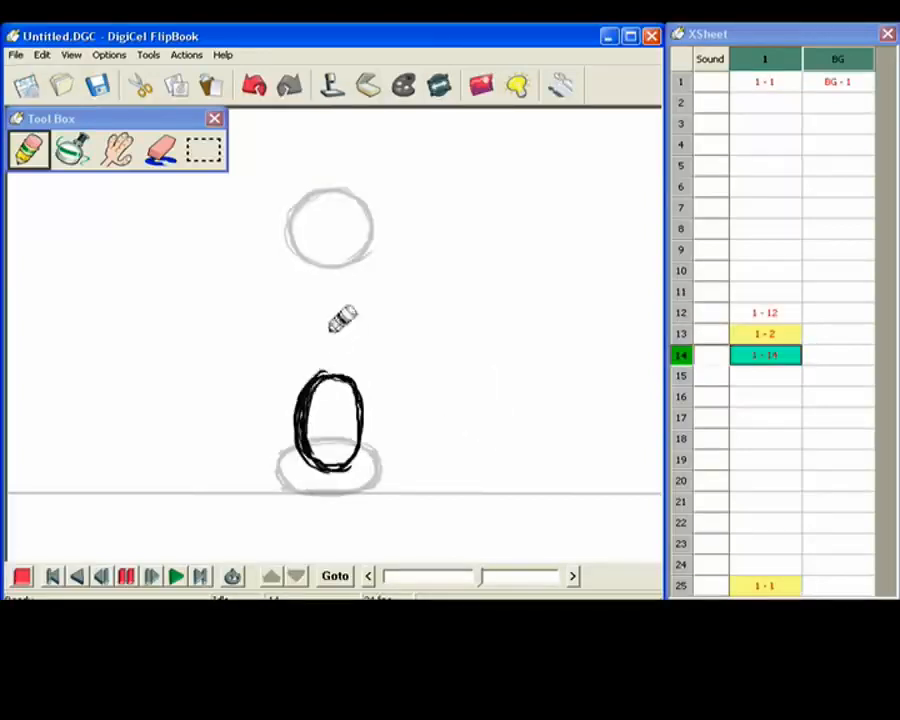
Erase the excess thickness from the stretched ball's outline in frame 14 and flip back through the drawings to frame 1.
key("e")
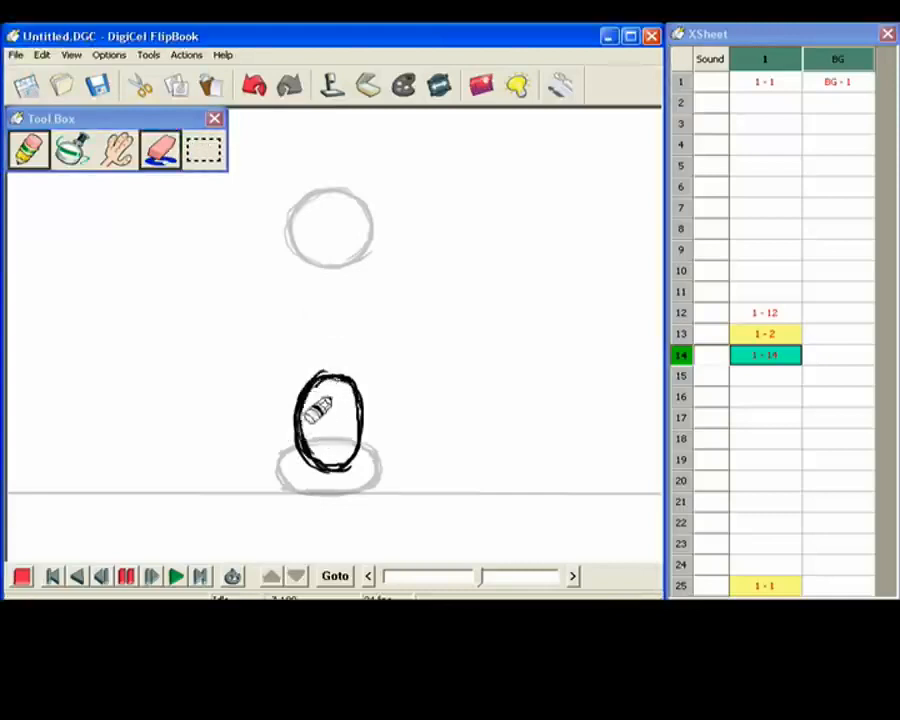
key("Up")
key("Down")
mouse_move(366, 378)
left_mouse_down()
mouse_move(368, 420)
mouse_move(371, 413)
left_mouse_up()
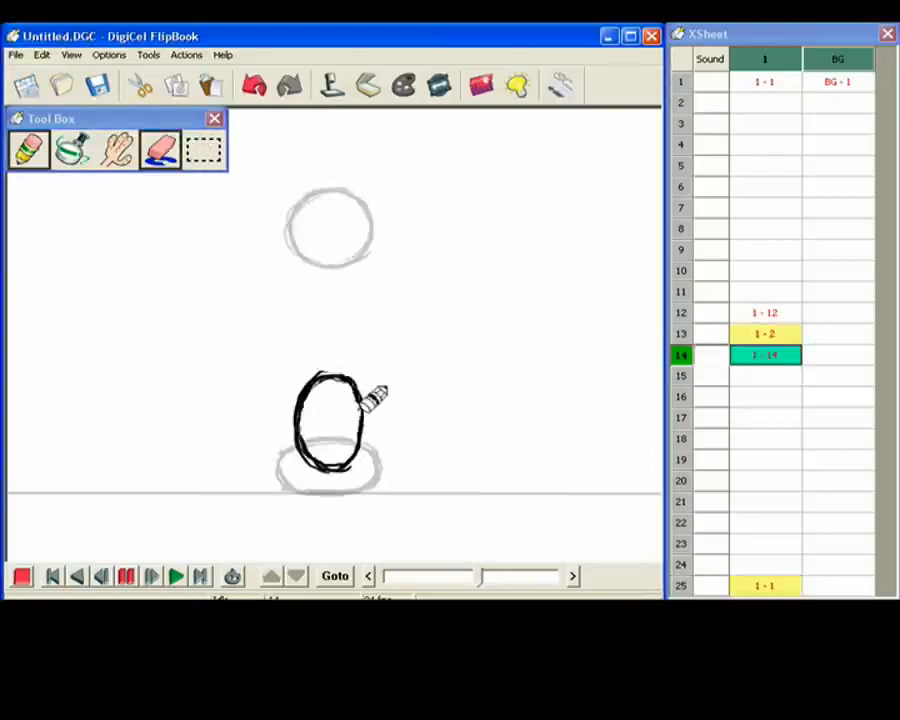
key("Up")
key("Up")
key("Up")
key("Down")
key("Down")
key("Down")
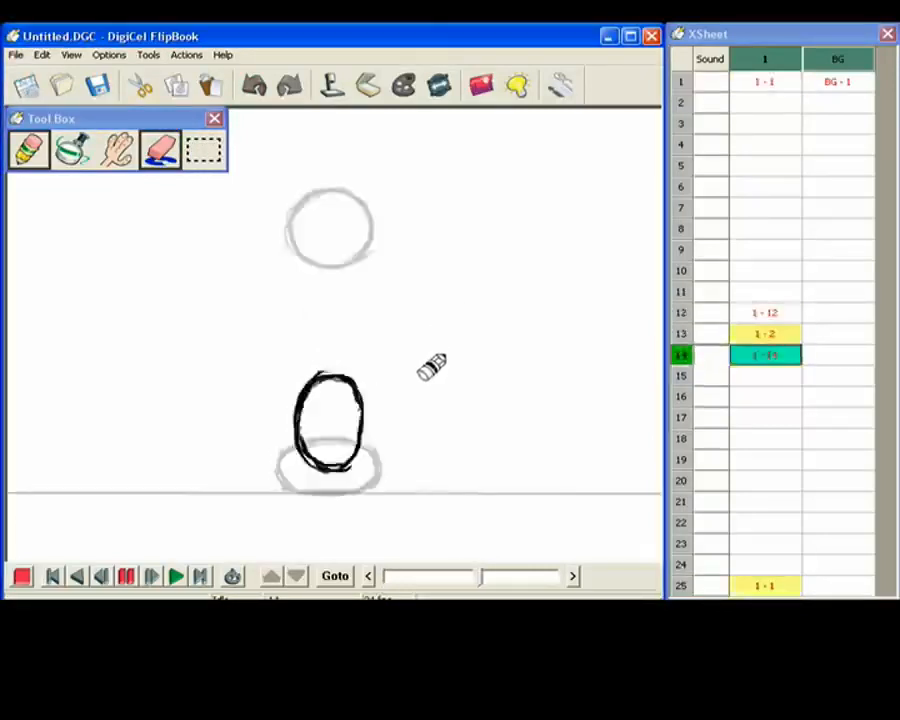
key("Up")
key("Up")
key("Up")
Draw a vertical spacing chart beside the round ball in frame 1, with tick marks halving closer together toward the high pose.
left_click(771, 292)
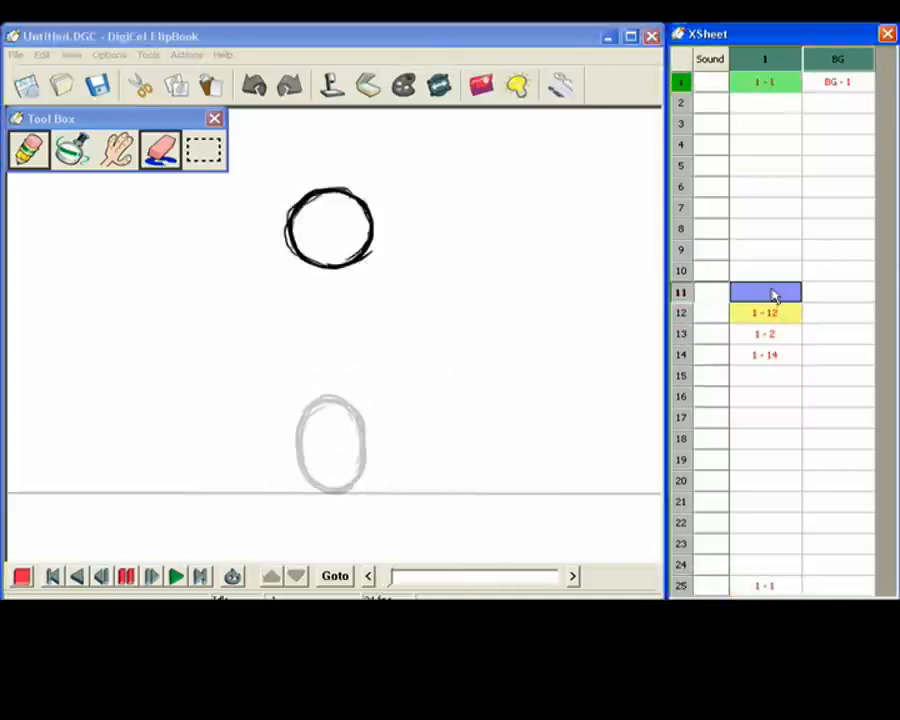
key("Up")
mouse_move(435, 228)
left_mouse_down()
mouse_move(428, 455)
mouse_move(455, 452)
mouse_move(458, 223)
left_mouse_up()
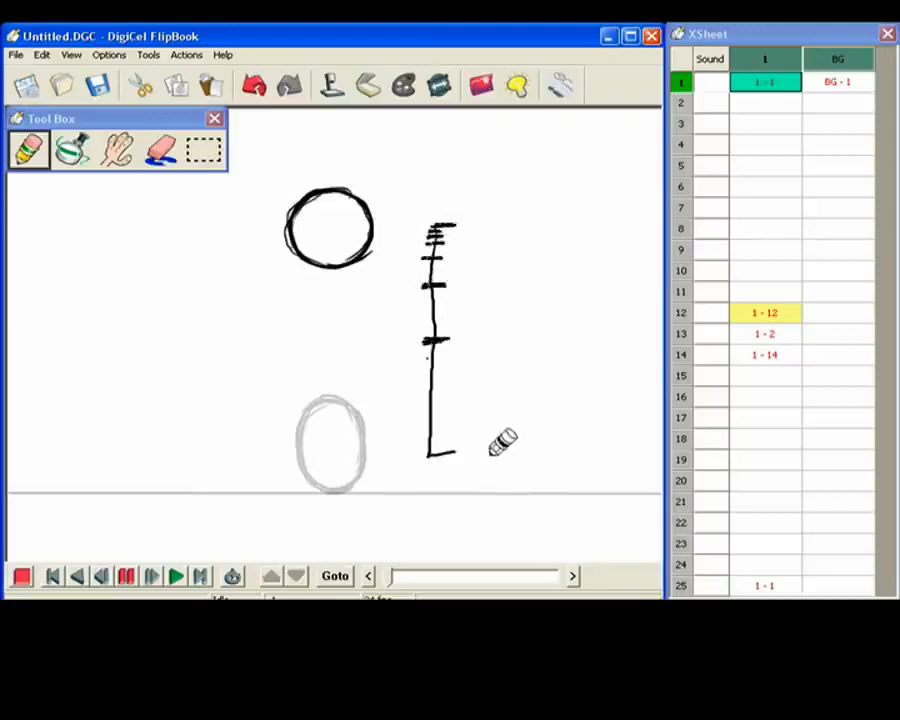
Draw a round ball in frame 11 midway between the high and stretched poses using centre marks, erase the marks, and flip to check it.
left_click(41, 157)
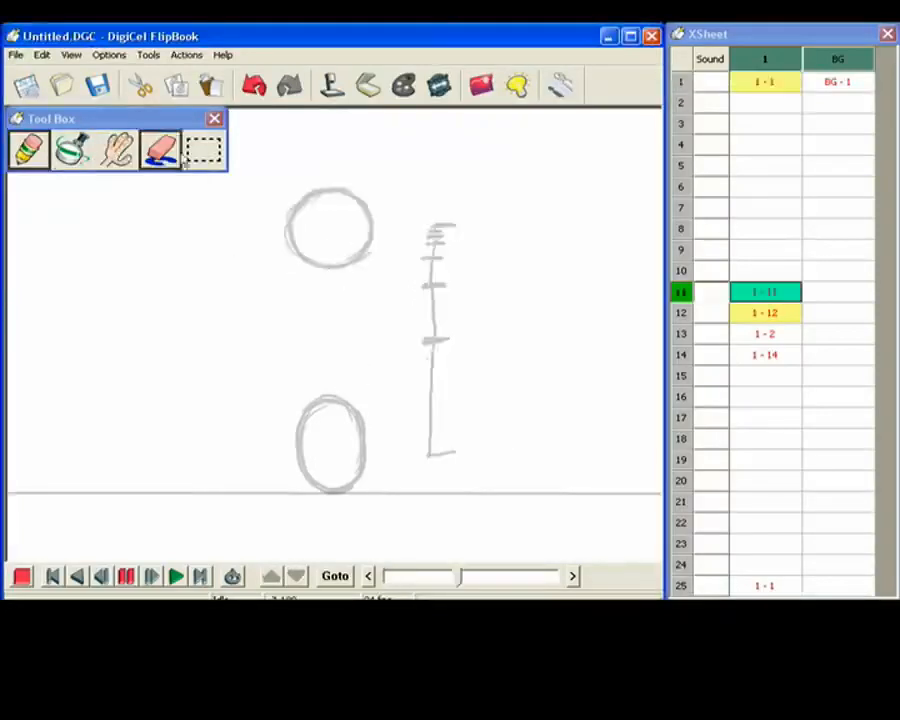
key("Left")
key("Right")
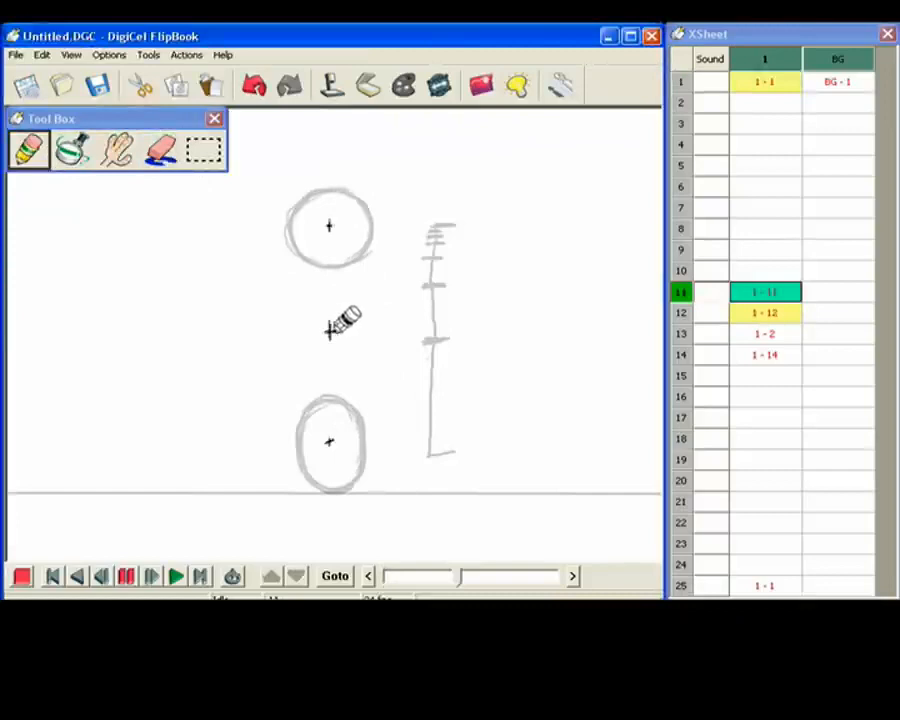
mouse_move(316, 296)
left_mouse_down()
mouse_move(329, 352)
mouse_move(310, 304)
mouse_move(306, 341)
mouse_move(347, 287)
mouse_move(308, 309)
mouse_move(353, 301)
mouse_move(324, 287)
mouse_move(311, 361)
mouse_move(347, 297)
mouse_move(329, 291)
mouse_move(364, 316)
mouse_move(364, 341)
mouse_move(344, 361)
mouse_move(303, 357)
mouse_move(358, 357)
mouse_move(366, 316)
left_mouse_up()
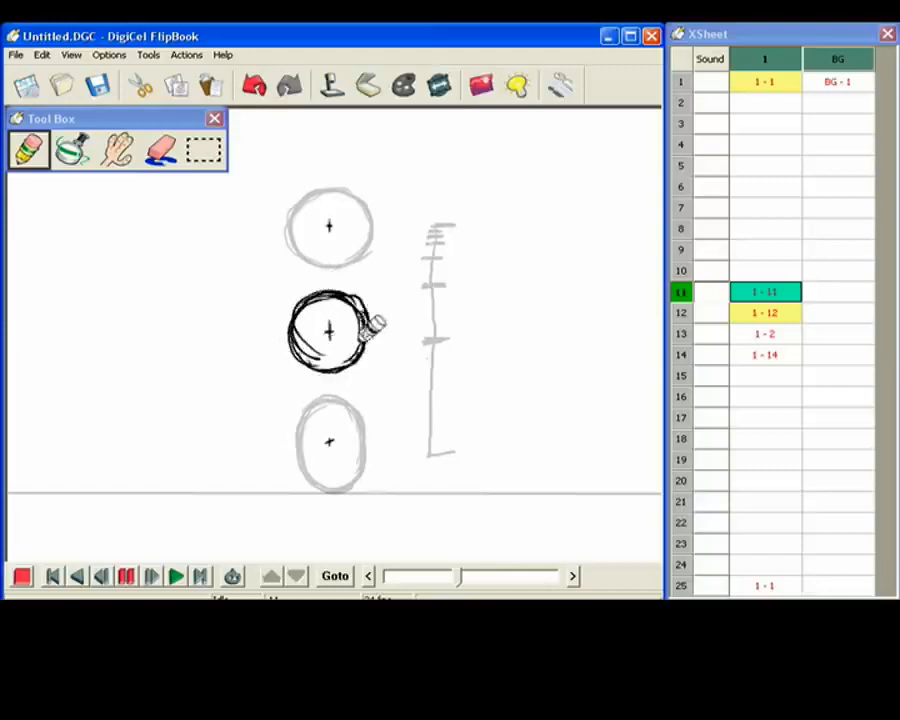
left_click_drag(328, 219, 329, 231)
left_click_drag(331, 322, 329, 338)
left_click_drag(343, 412, 357, 398)
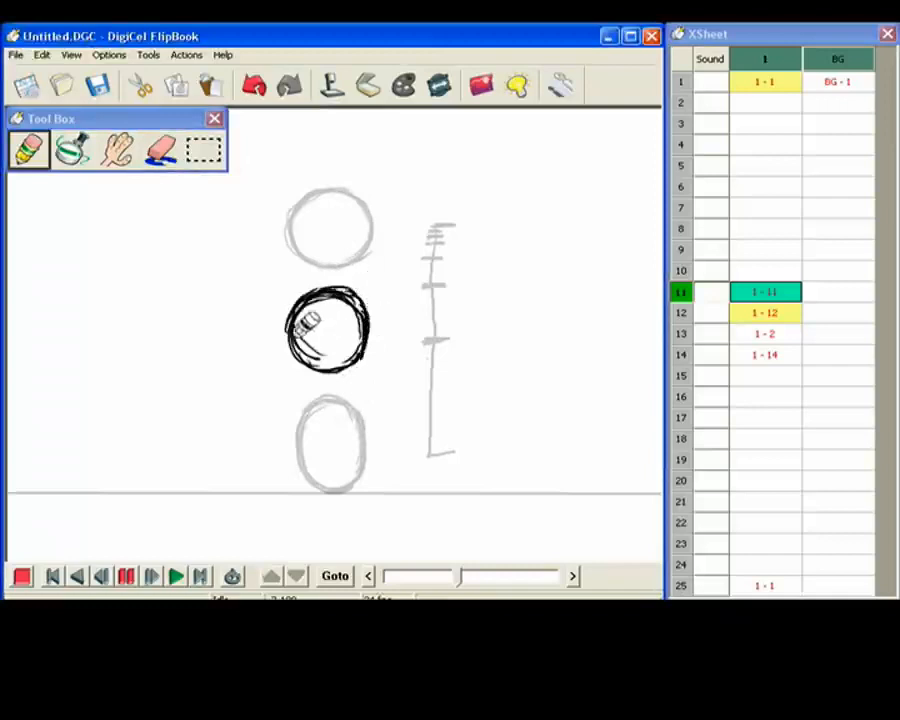
key("Left")
key("Right")
key("Right")
key("Left")
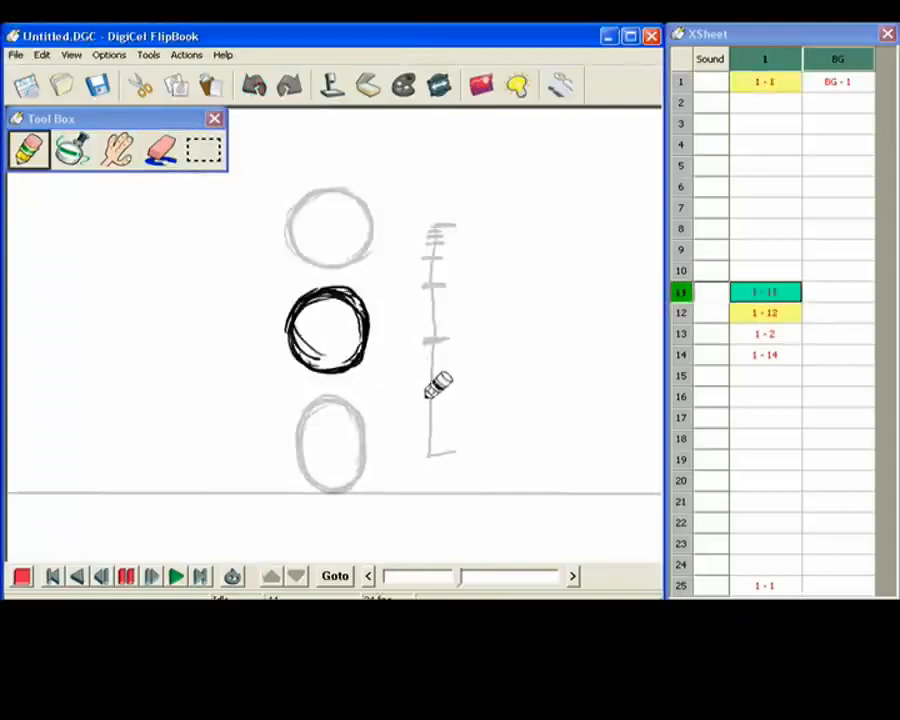
Draw the ball in frame 10 midway between the frame 1 and frame 11 balls, and flip back to frame 1.
left_click(775, 278)
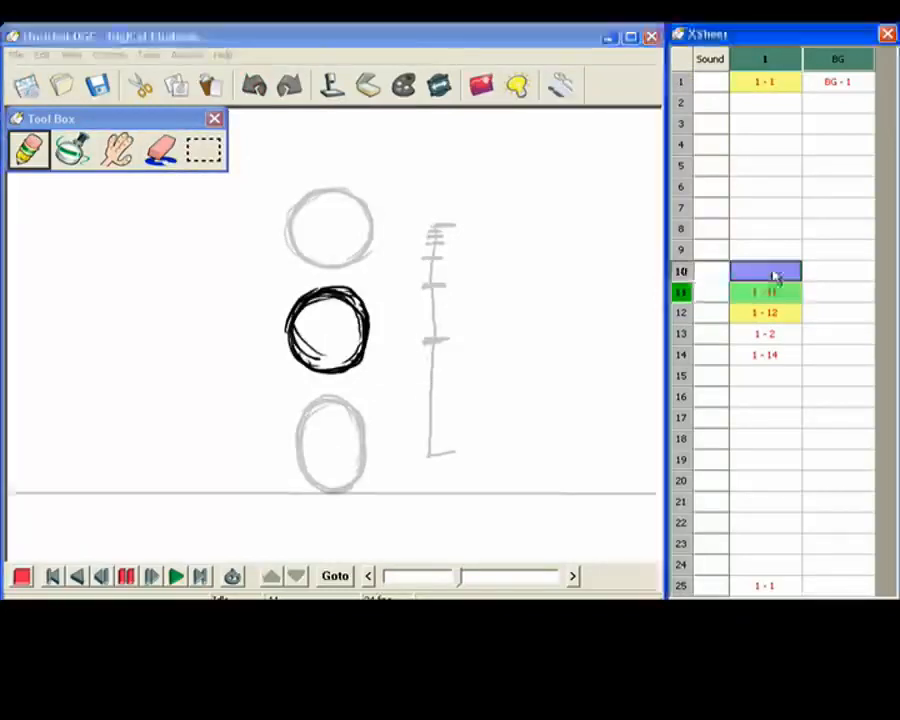
mouse_move(297, 250)
left_mouse_down()
mouse_move(298, 292)
mouse_move(335, 240)
mouse_move(295, 265)
mouse_move(346, 245)
mouse_move(303, 255)
mouse_move(311, 305)
mouse_move(305, 297)
mouse_move(359, 302)
mouse_move(366, 266)
mouse_move(367, 297)
mouse_move(359, 245)
mouse_move(327, 238)
mouse_move(293, 262)
mouse_move(313, 298)
mouse_move(344, 305)
mouse_move(328, 308)
mouse_move(344, 304)
mouse_move(365, 273)
mouse_move(371, 278)
mouse_move(369, 252)
mouse_move(343, 238)
mouse_move(311, 246)
mouse_move(358, 241)
left_mouse_up()
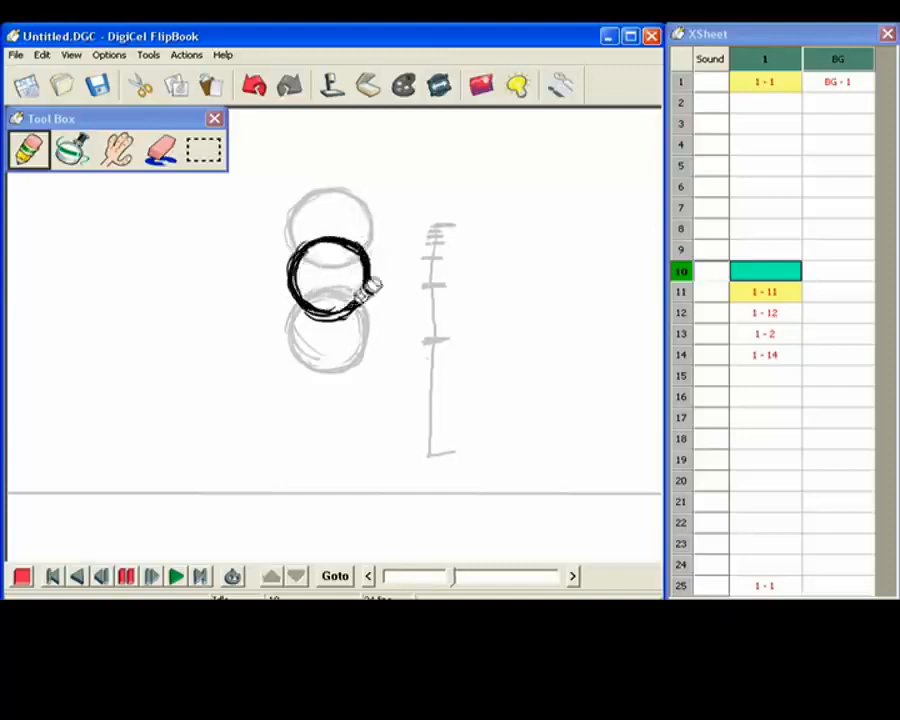
key("Left")
key("Right")
key("Right")
key("Home")
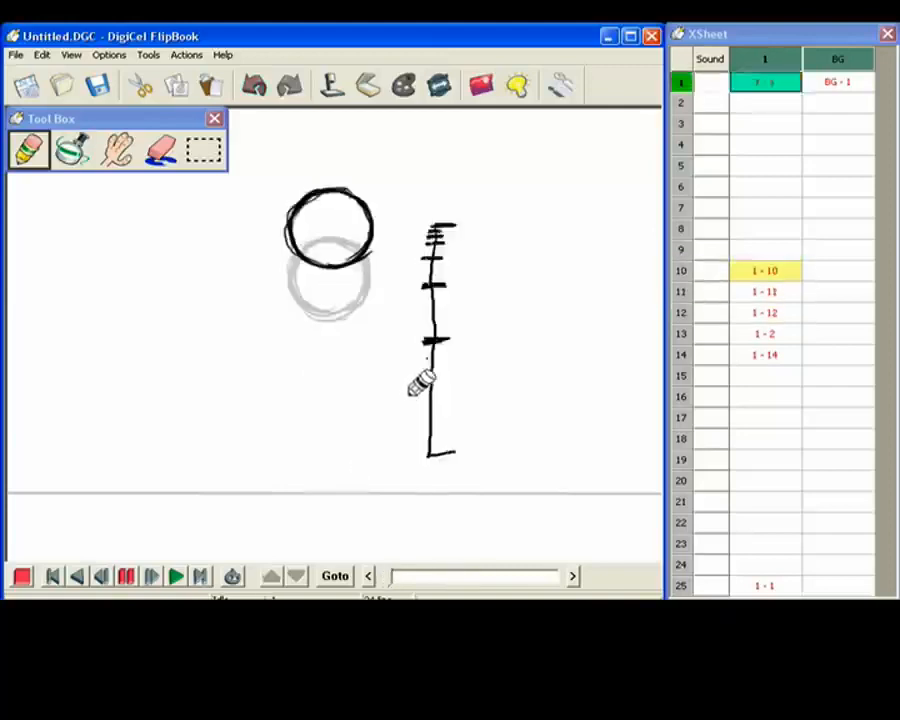
Draw the ball in frame 9 midway between the frame 1 and frame 10 balls and clean up its outline with the eraser.
left_click(744, 253)
mouse_move(301, 222)
left_mouse_down()
mouse_move(292, 262)
mouse_move(305, 281)
mouse_move(312, 230)
mouse_move(292, 245)
mouse_move(342, 214)
mouse_move(295, 230)
mouse_move(340, 219)
mouse_move(330, 208)
mouse_move(304, 221)
mouse_move(356, 211)
mouse_move(366, 219)
mouse_move(370, 256)
mouse_move(327, 284)
mouse_move(305, 285)
mouse_move(354, 275)
left_mouse_up()
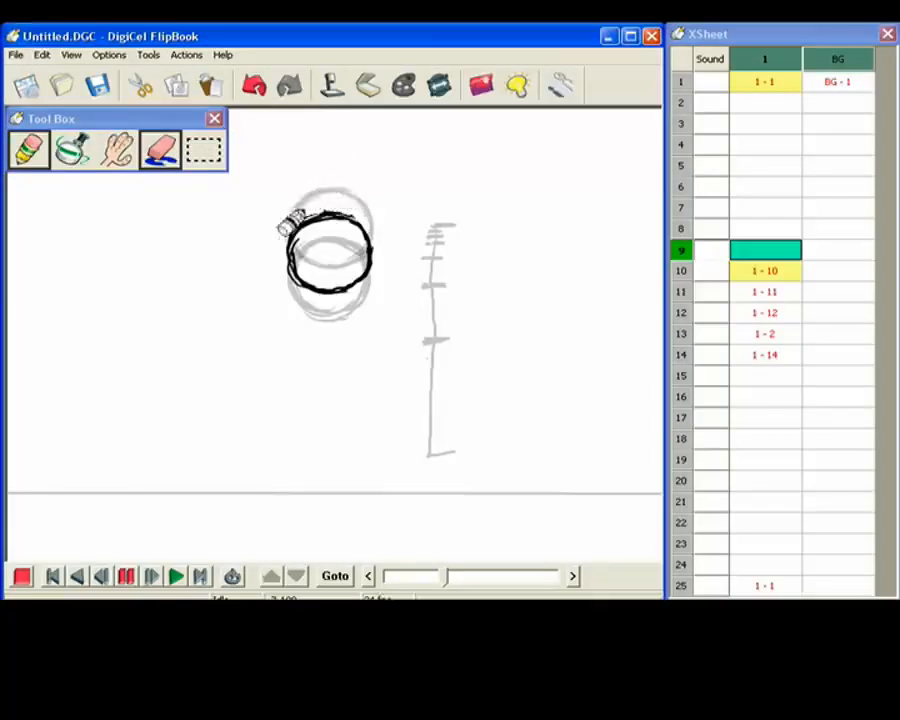
left_click(168, 153)
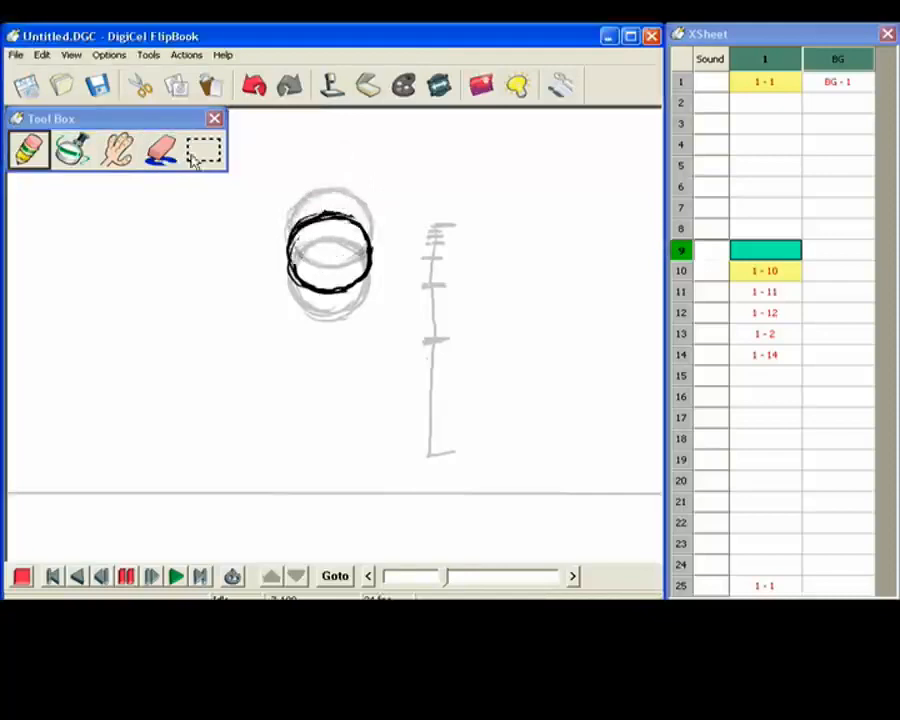
Flip back and forth through the drawings around frame 9 to examine the spacing of the fall.
key("Left")
key("Right")
key("Right")
key("Left")
key("Right")
key("Right")
key("Right")
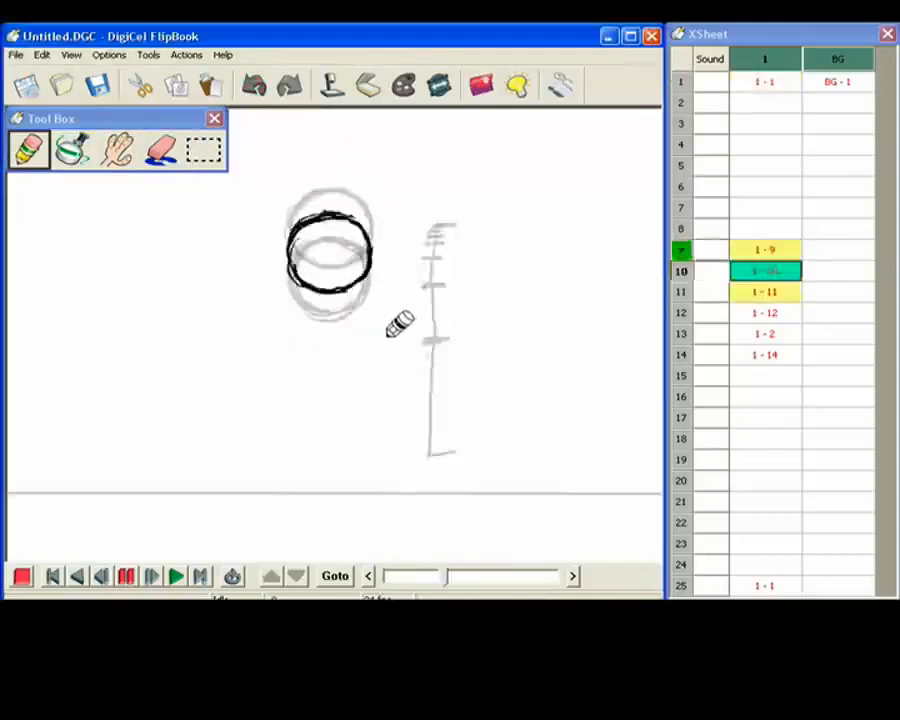
key("Left")
key("Left")
key("Left")
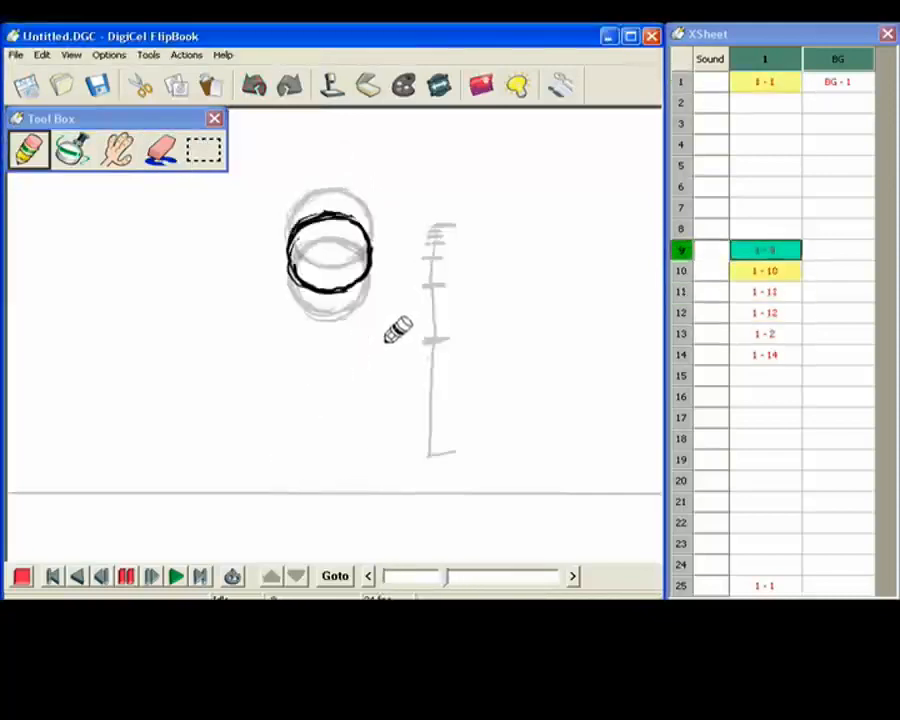
Draw the ball in frame 8 midway between the frame 1 and frame 9 balls, clean up its outline, and flip to check it.
left_click(760, 231)
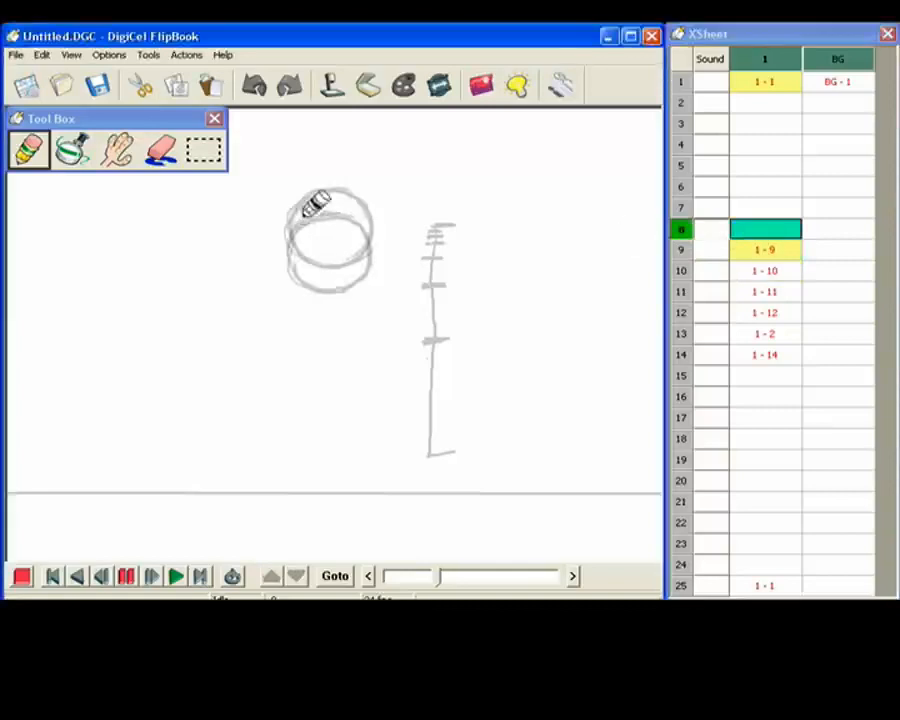
mouse_move(350, 205)
left_mouse_down()
mouse_move(289, 226)
mouse_move(303, 240)
mouse_move(306, 268)
mouse_move(298, 265)
mouse_move(354, 272)
mouse_move(371, 257)
mouse_move(355, 206)
left_mouse_up()
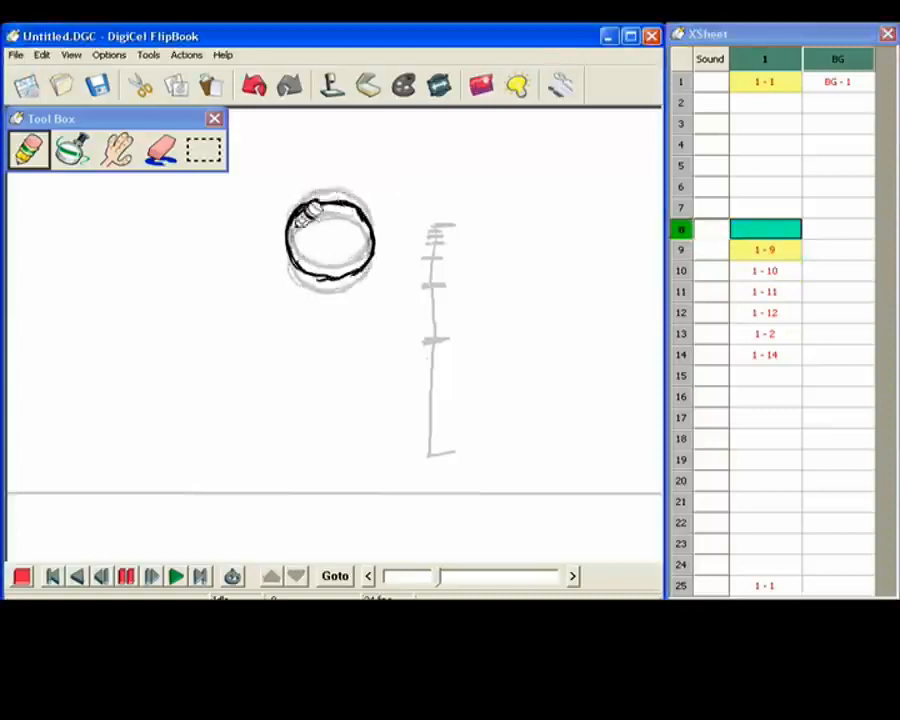
left_click(160, 150)
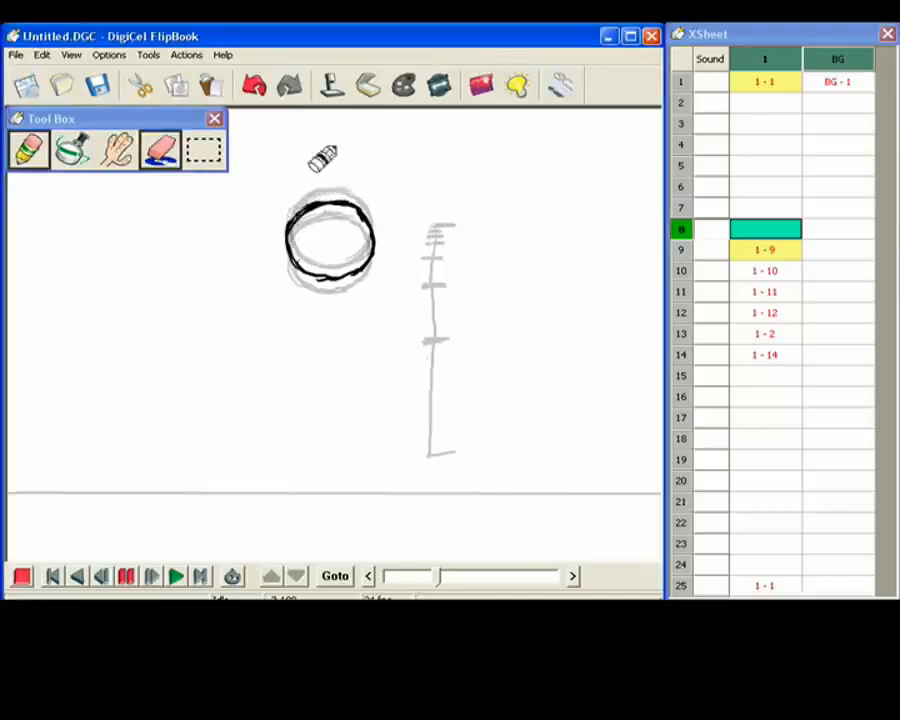
key("Left")
key("Right")
key("Right")
key("Left")
key("Left")
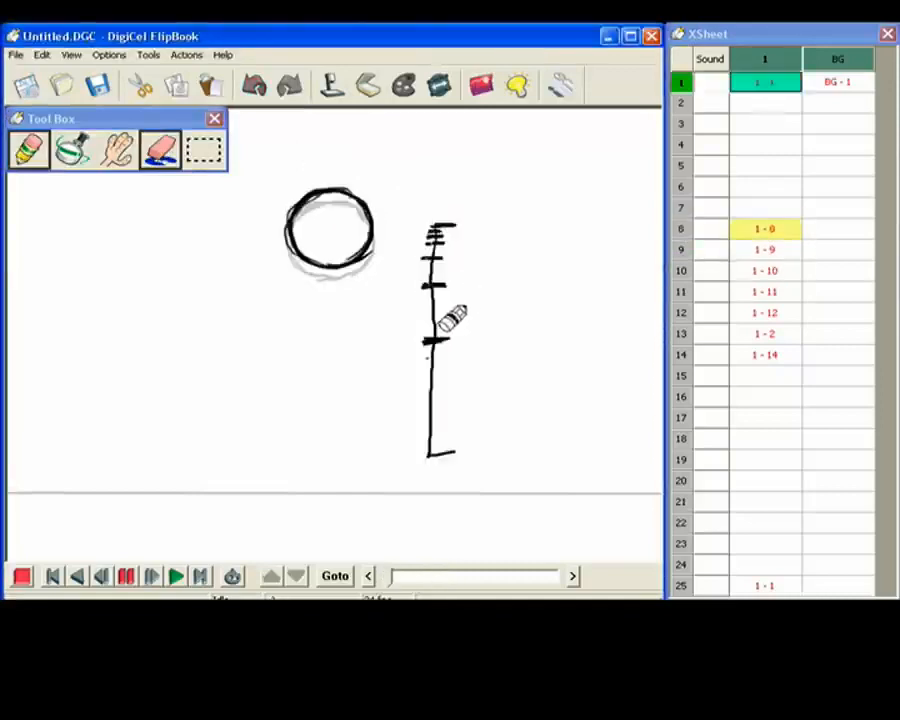
Draw the ball in frame 7 midway between the frame 1 and frame 8 balls and flip to the neighbouring drawing to compare.
left_click(758, 212)
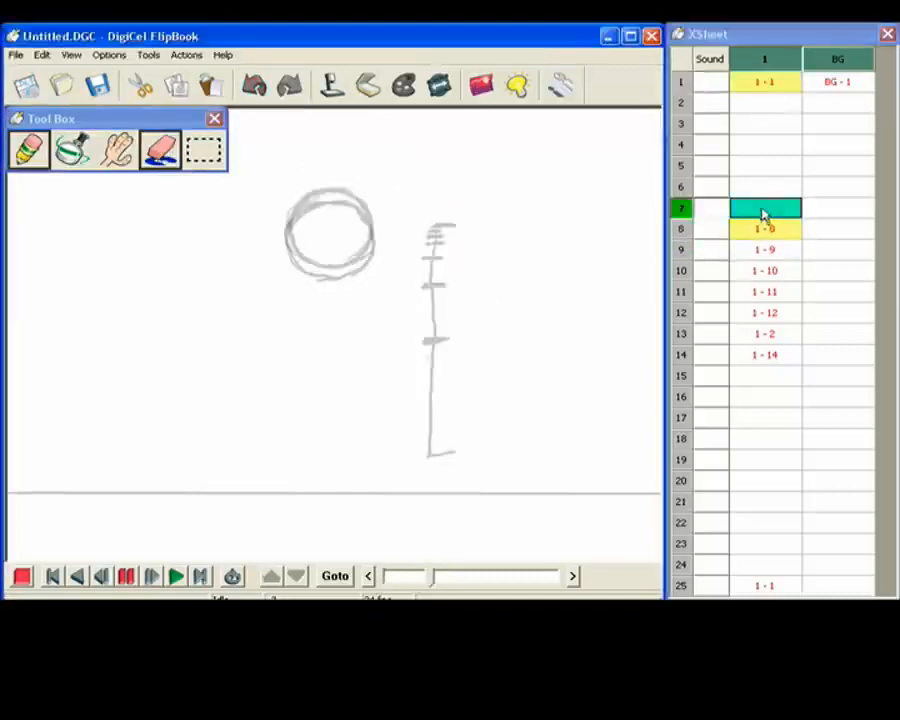
mouse_move(297, 209)
left_mouse_down()
mouse_move(351, 194)
mouse_move(373, 213)
mouse_move(366, 205)
mouse_move(376, 234)
left_mouse_up()
mouse_move(292, 218)
left_mouse_down()
mouse_move(301, 258)
mouse_move(298, 250)
mouse_move(329, 266)
mouse_move(320, 264)
mouse_move(355, 265)
mouse_move(378, 225)
mouse_move(364, 257)
mouse_move(375, 225)
mouse_move(355, 202)
mouse_move(297, 218)
mouse_move(317, 195)
left_mouse_up()
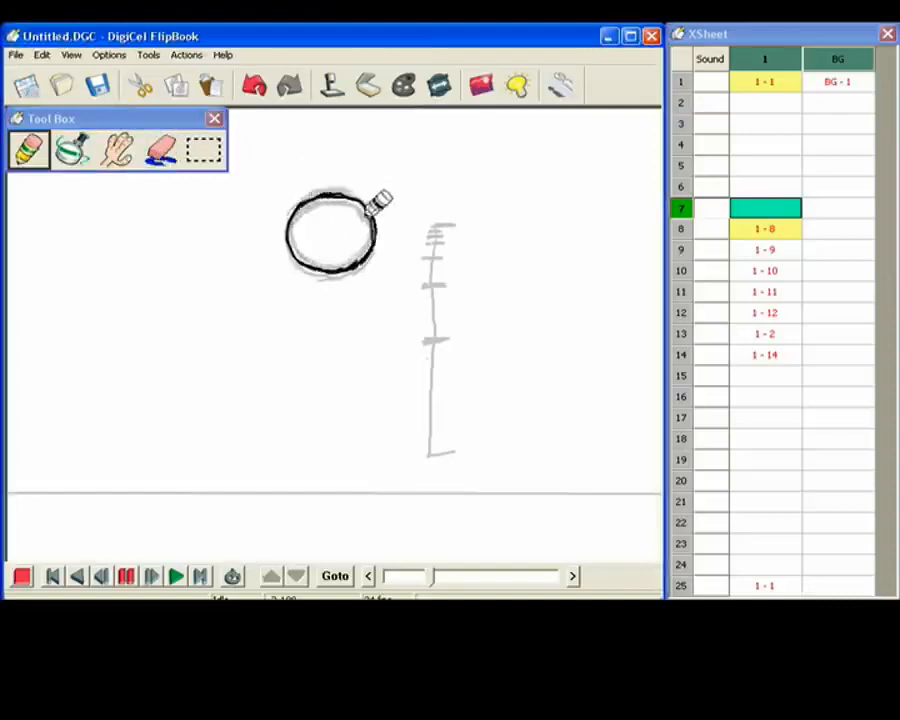
key("Down")
key("Up")
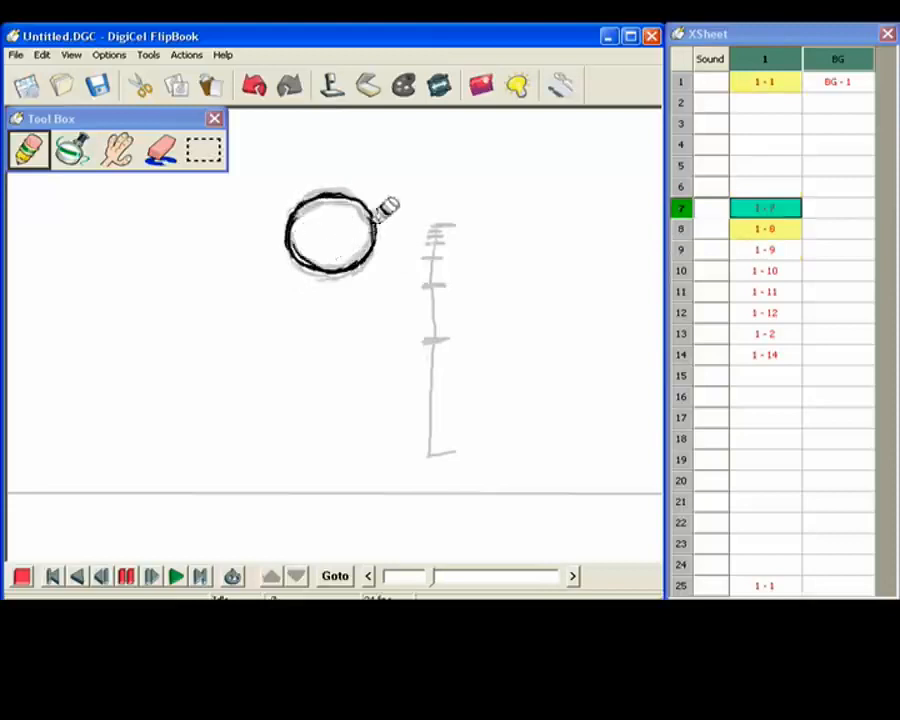
Flip repeatedly through the drawings from frame 1 down to the ground contact and back to examine the ball's falling motion.
key("Down")
key("Down")
key("Down")
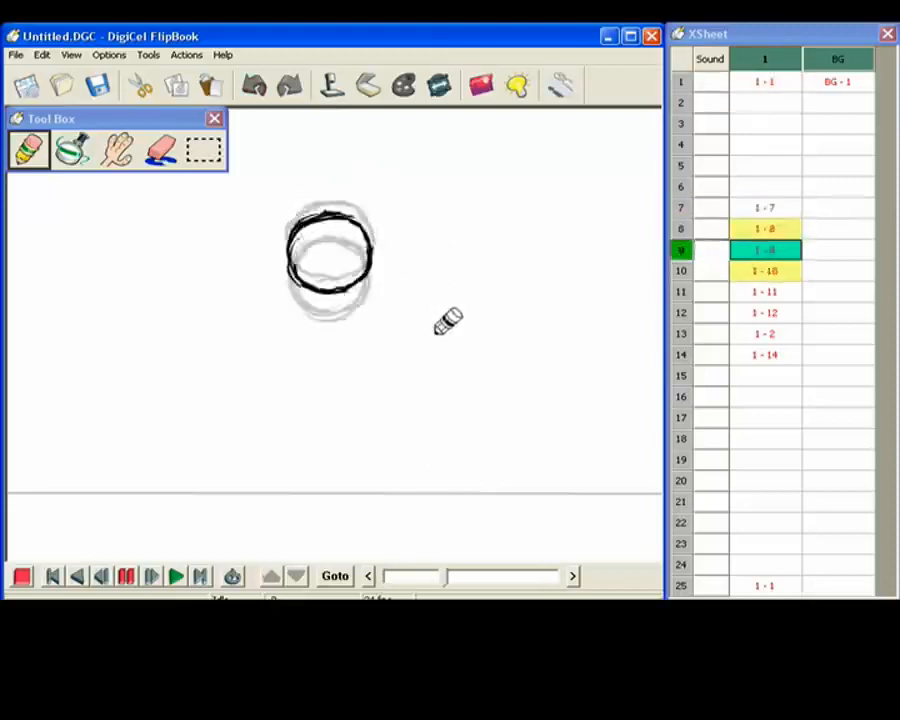
key("Down")
key("Down")
key("Up")
key("Up")
key("Up")
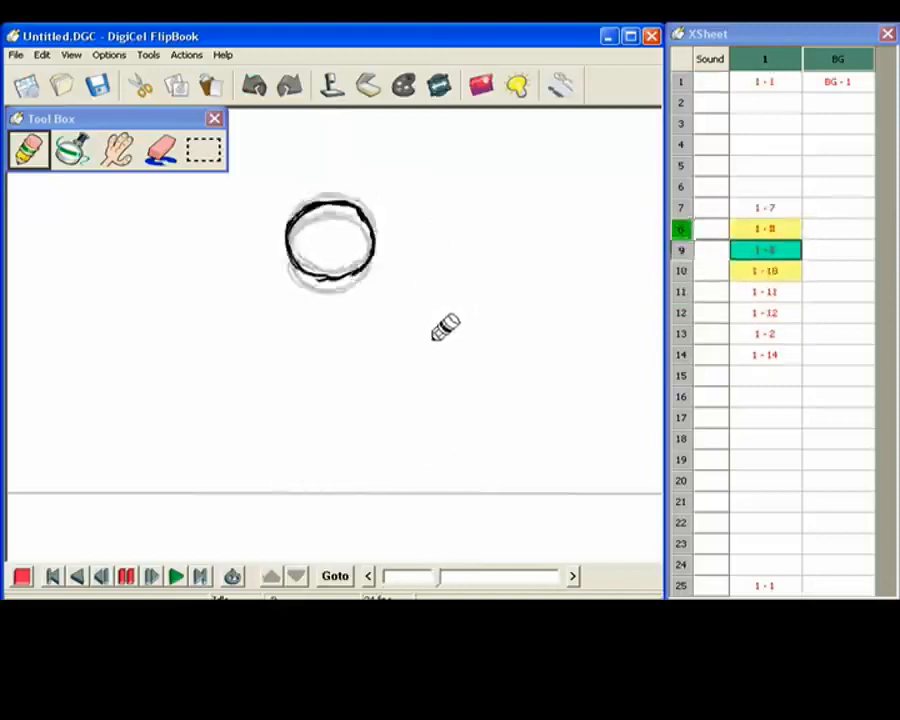
key("Down")
key("Down")
key("Up")
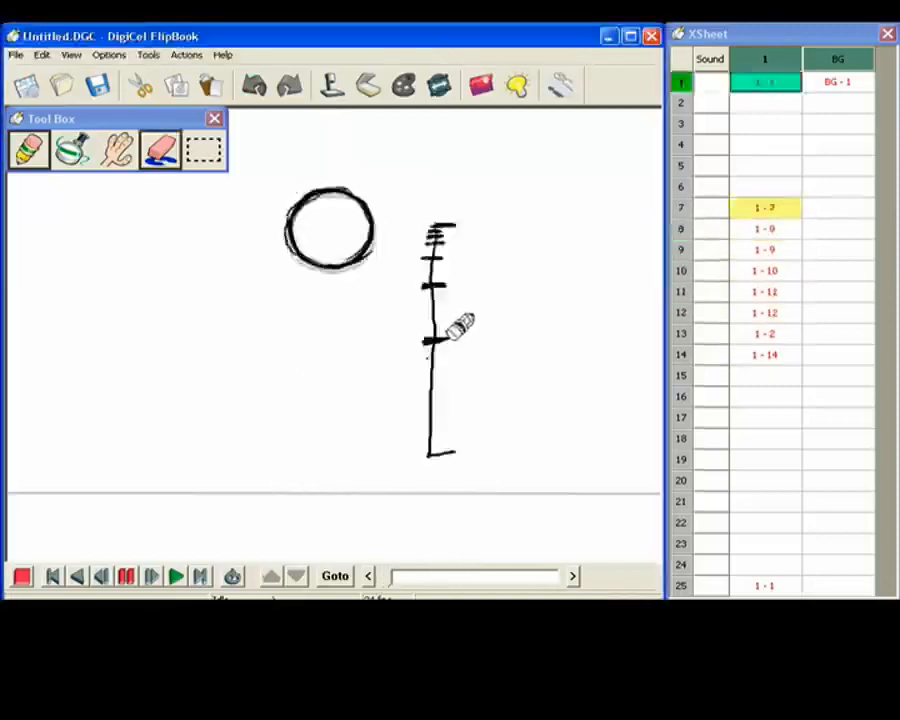
key("Down")
key("Down")
key("Down")
key("Down")
key("Down")
key("Down")
key("Down")
key("Down")
key("Down")
key("Down")
key("Down")
key("Down")
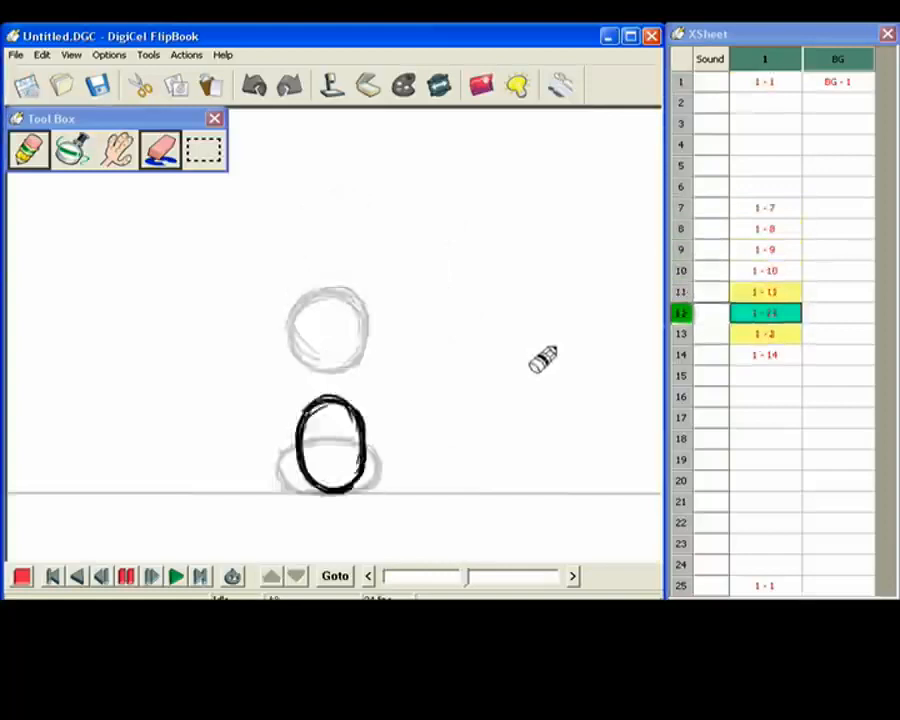
key("Up")
key("Up")
key("Up")
key("Up")
key("Up")
key("Up")
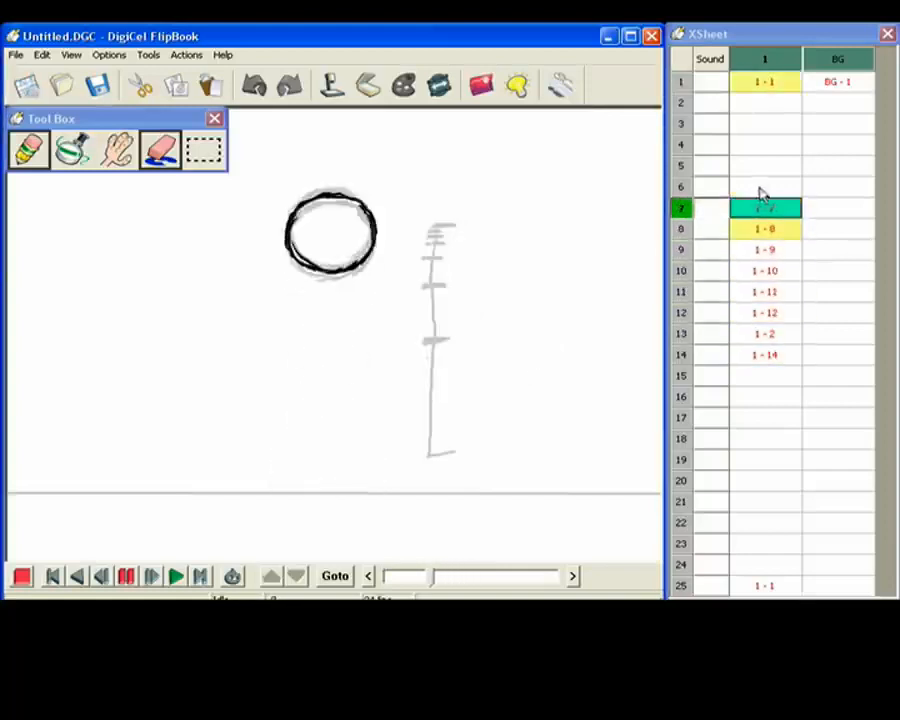
Draw the ball in frame 6 midway between the frame 1 and frame 7 balls, restroking its outline until closed.
left_click(760, 188)
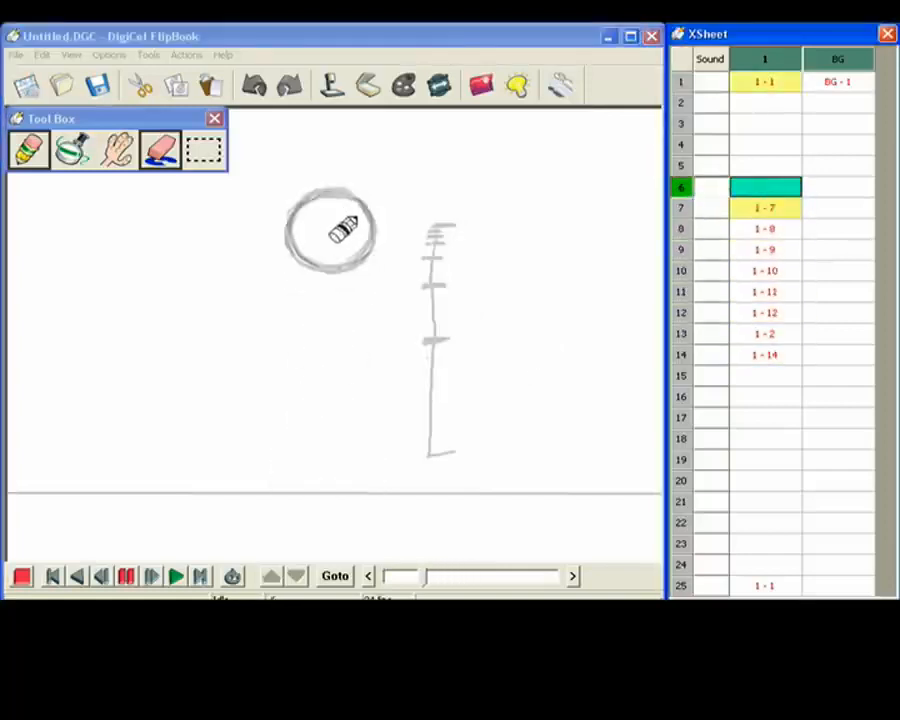
key("Home")
key("End")
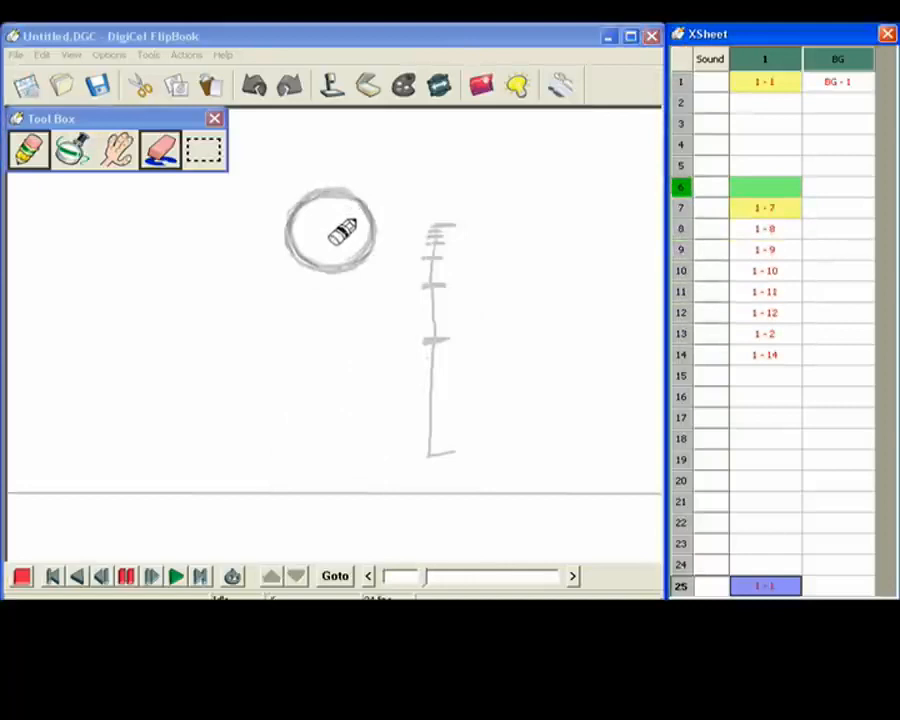
left_click(766, 190)
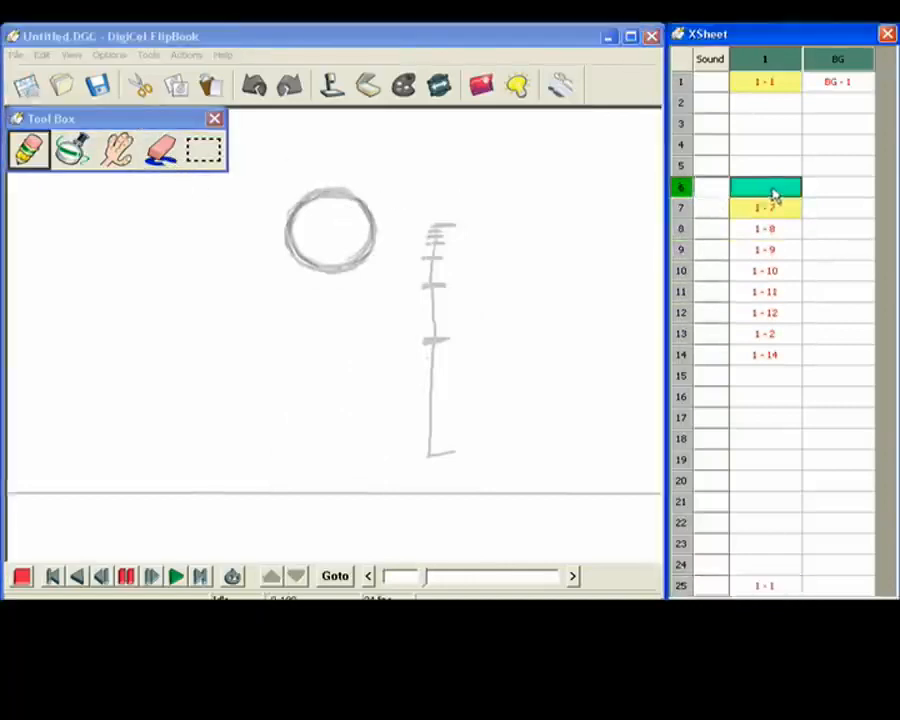
mouse_move(291, 227)
left_mouse_down()
mouse_move(322, 190)
mouse_move(307, 201)
mouse_move(340, 189)
mouse_move(371, 204)
mouse_move(373, 231)
mouse_move(356, 251)
mouse_move(304, 251)
mouse_move(337, 265)
left_mouse_up()
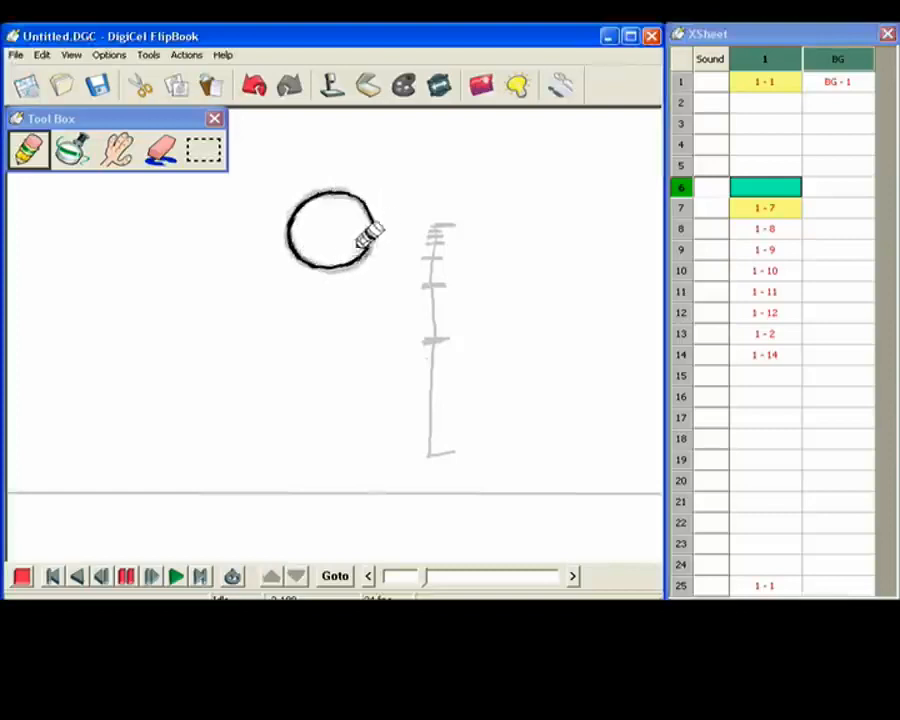
left_click_drag(360, 260, 363, 257)
left_click_drag(290, 238, 311, 204)
Flip down through the drawings from frame 6 past the ground contact and back up to examine the spacing of the fall.
key("Down")
key("Up")
key("Down")
key("Down")
key("Down")
key("Down")
key("Down")
key("Down")
key("Down")
key("Down")
key("Down")
key("Down")
key("Down")
key("Down")
key("Down")
key("Down")
key("Down")
key("Down")
key("Down")
key("Down")
key("Down")
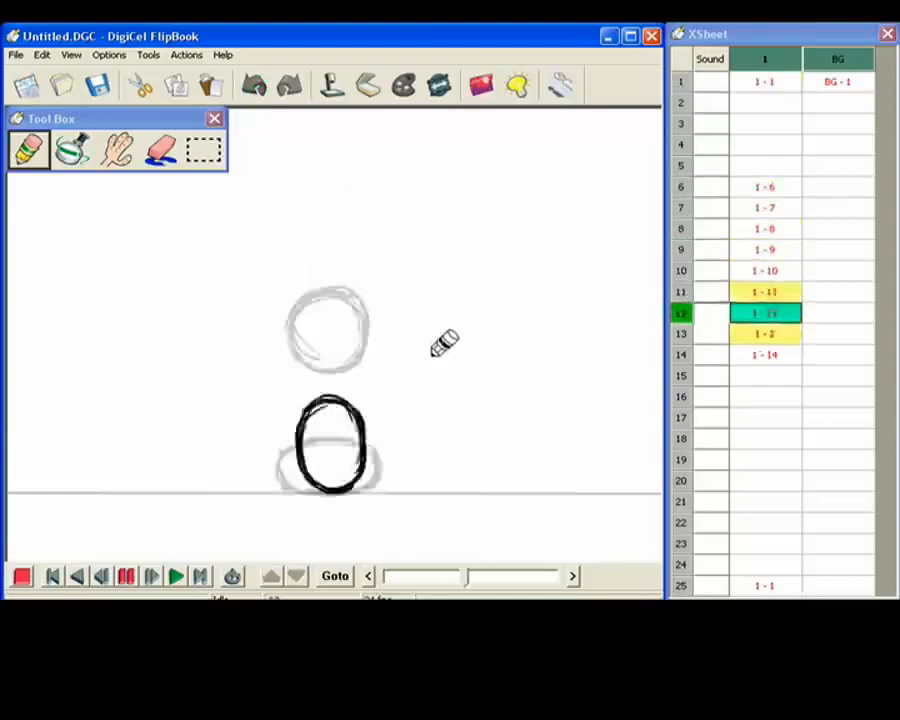
key("Up")
key("Up")
key("Up")
key("Up")
key("Up")
key("Up")
key("Up")
key("Up")
key("Up")
key("Up")
key("Up")
key("Up")
key("Up")
key("Up")
key("Up")
key("Up")
key("Up")
key("Up")
key("Up")
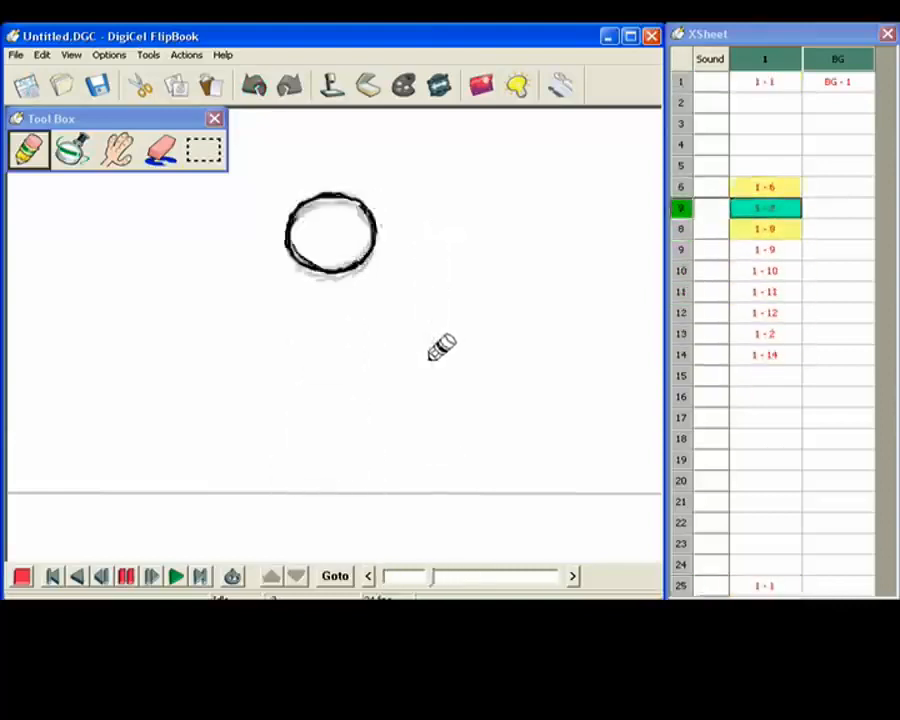
Draw the ball in frame 5 midway between the frame 1 and frame 6 balls and flip to the neighbouring drawings to compare.
left_click(753, 172)
mouse_move(290, 228)
left_mouse_down()
mouse_move(320, 196)
mouse_move(292, 224)
mouse_move(306, 260)
left_mouse_up()
key("Left")
key("Right")
key("Right")
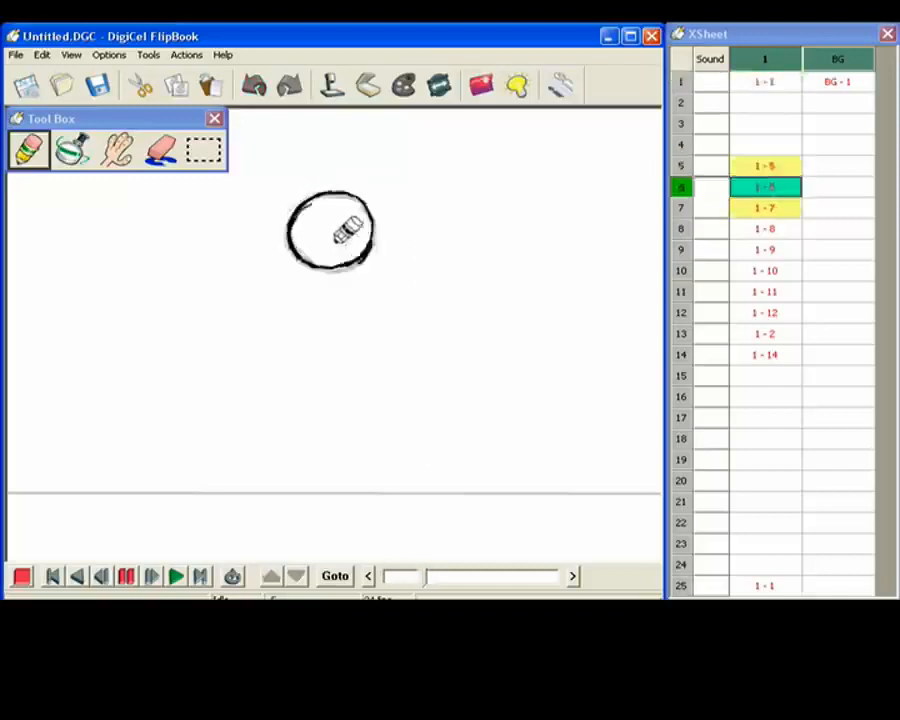
key("Left")
key("Left")
key("Right")
mouse_move(333, 190)
left_mouse_down()
mouse_move(372, 222)
mouse_move(364, 252)
mouse_move(321, 266)
mouse_move(358, 252)
left_mouse_up()
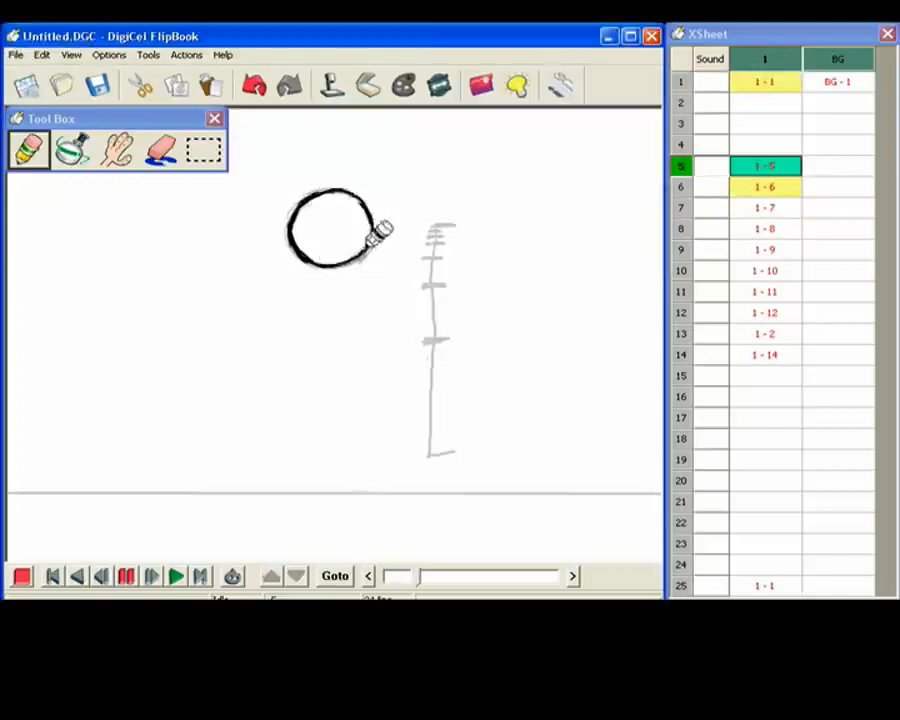
key("Down")
key("Up")
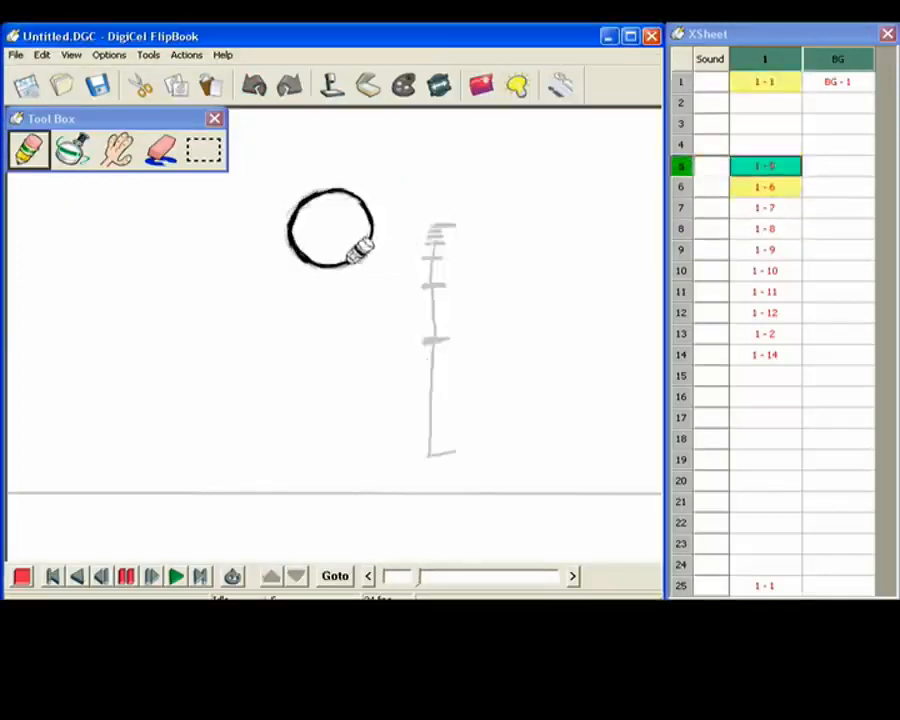
Draw the ball in frame 4 midway between the frame 1 and frame 5 balls and flip through the adjacent drawings to check it.
key("Home")
left_click(760, 148)
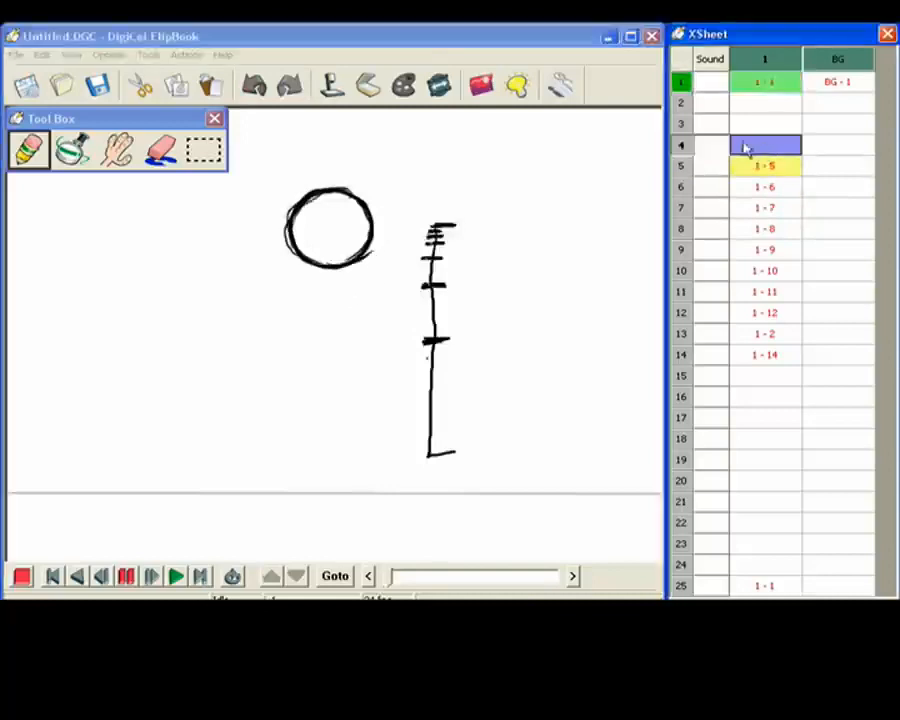
mouse_move(343, 222)
left_mouse_down()
mouse_move(291, 223)
mouse_move(311, 196)
mouse_move(298, 207)
mouse_move(296, 242)
mouse_move(291, 222)
mouse_move(316, 260)
mouse_move(301, 250)
mouse_move(327, 259)
mouse_move(308, 257)
mouse_move(352, 260)
mouse_move(371, 236)
mouse_move(355, 208)
mouse_move(315, 198)
left_mouse_up()
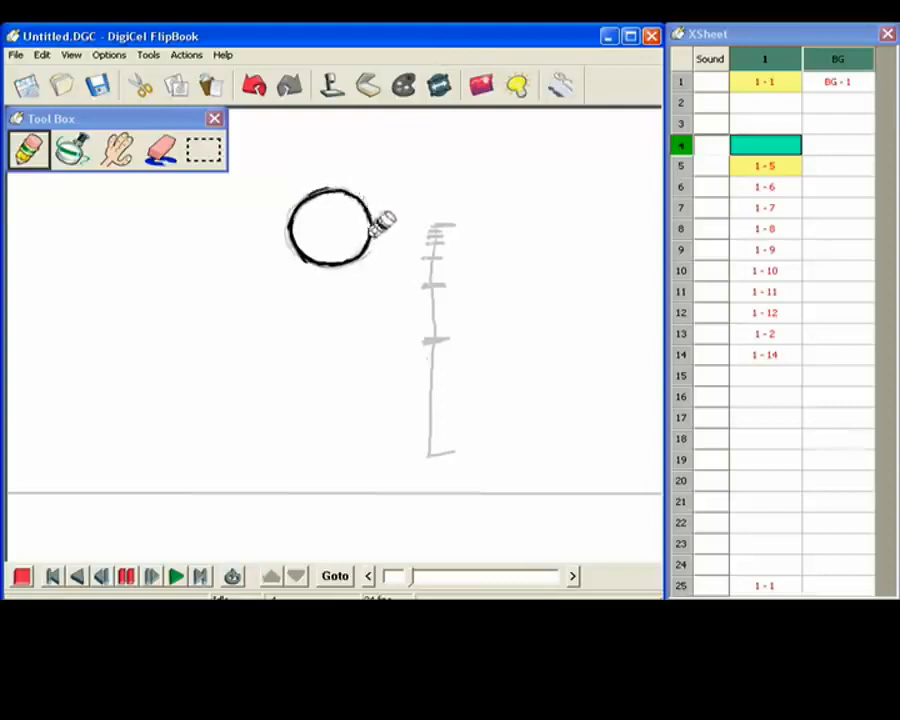
key("Home")
key("Down")
key("Down")
key("Down")
key("Down")
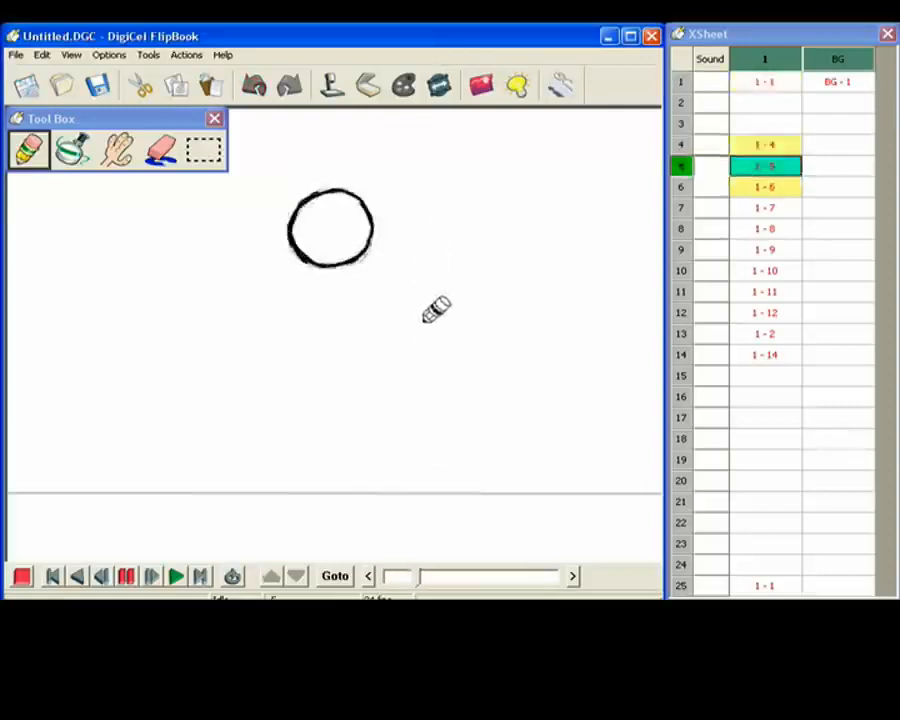
Draw the ball in frame 3 midway between the frame 1 and frame 4 balls and flip to the drawings on either side.
key("Home")
left_click(745, 125)
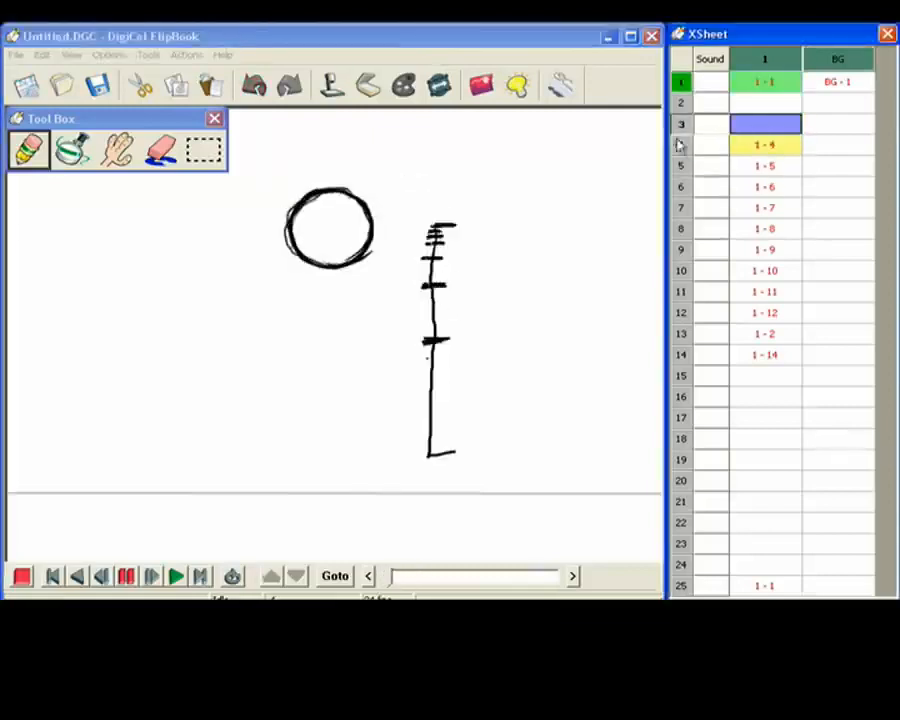
left_click(773, 128)
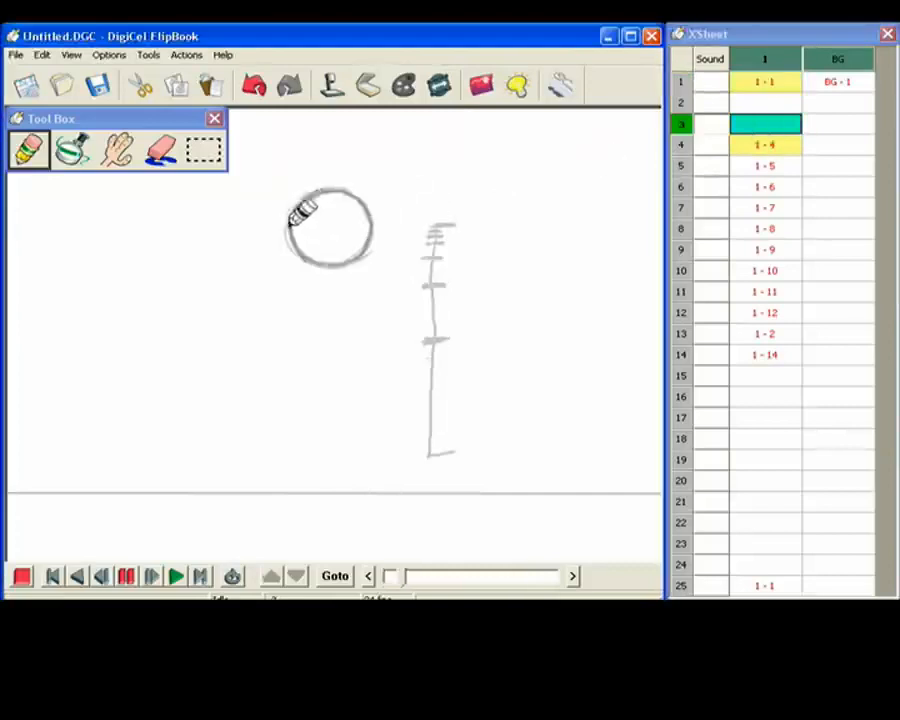
mouse_move(313, 196)
left_mouse_down()
mouse_move(292, 220)
mouse_move(330, 188)
mouse_move(295, 235)
mouse_move(293, 226)
mouse_move(322, 258)
left_mouse_up()
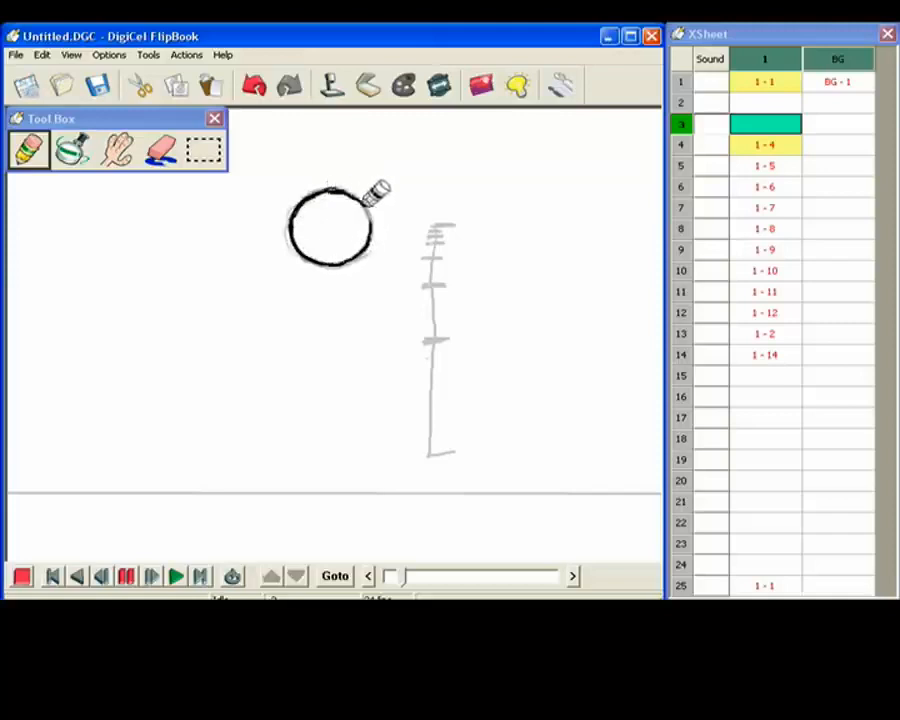
key("Down")
key("Up")
key("Up")
Flip down through the drawings from the first frame onwards to examine how the ball accelerates.
key("Down")
key("Down")
key("Down")
key("Down")
key("Down")
key("Down")
key("Down")
key("Down")
key("Down")
key("Down")
key("Down")
key("Down")
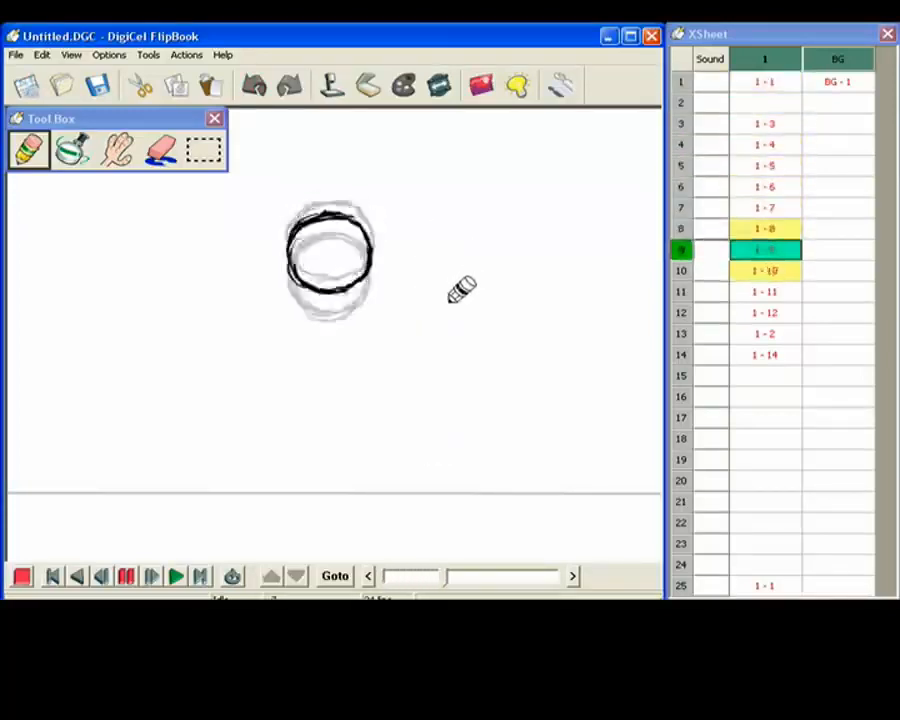
Rewind to frame 1 and play the animation in a loop to review the bounce's timing.
left_click(55, 578)
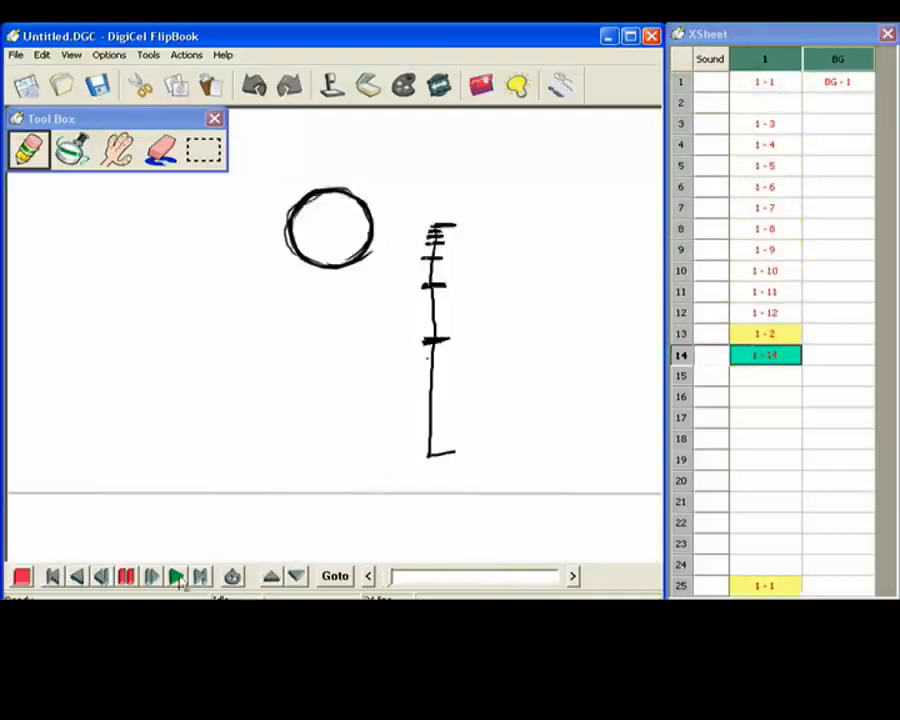
left_click(176, 577)
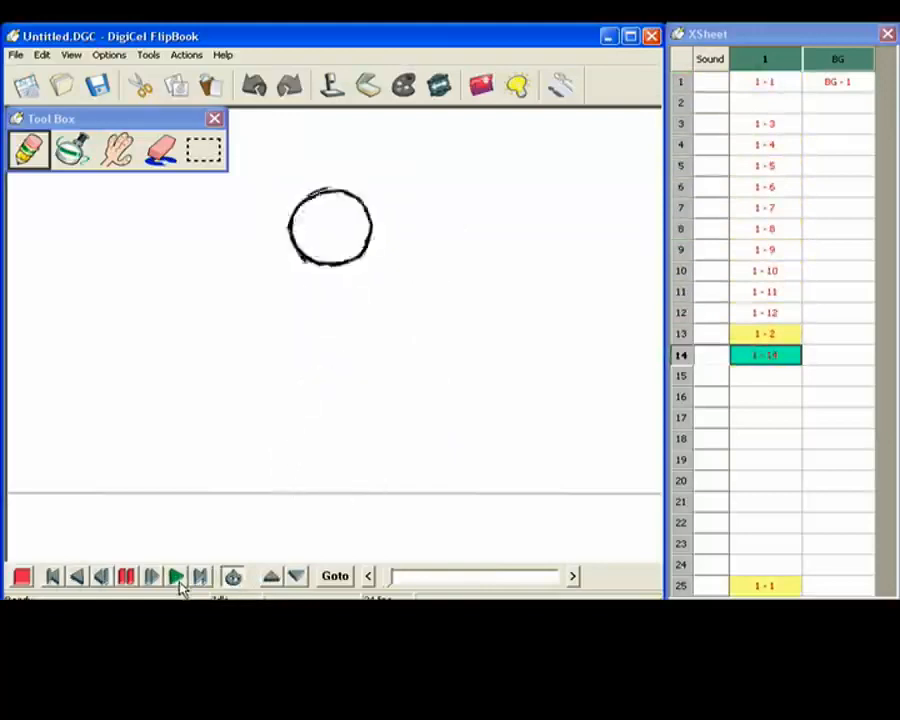
left_click(176, 578)
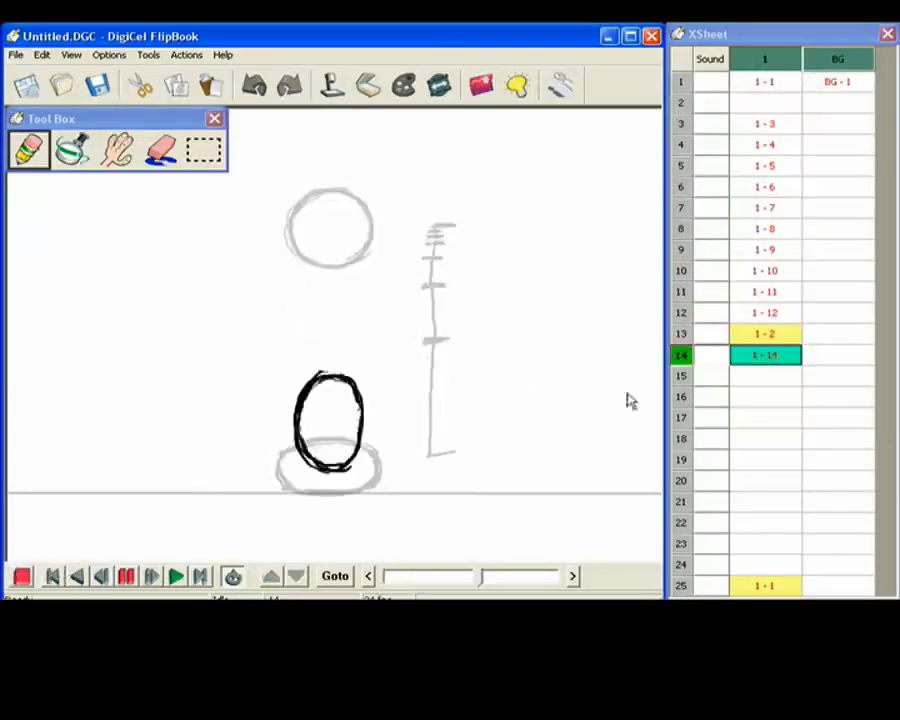
In frame 15, mark the centres of the frame 14 and frame 25 balls and draw the rising ball midway between them.
key("Up")
key("Down")
key("End")
key("Up")
key("Down")
left_click(769, 378)
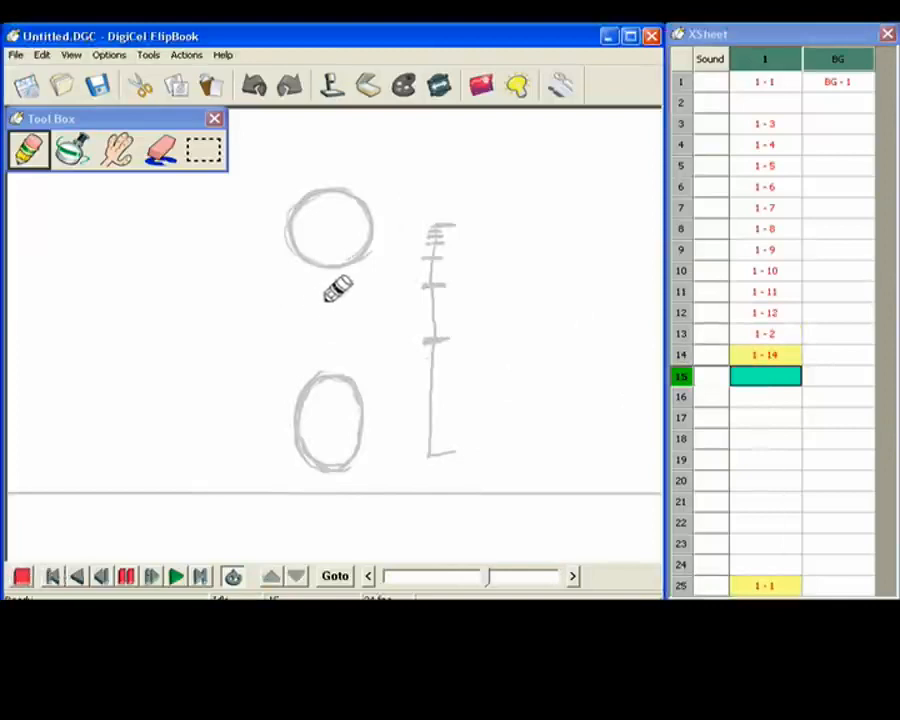
mouse_move(309, 303)
left_mouse_down()
mouse_move(297, 348)
mouse_move(305, 300)
left_mouse_up()
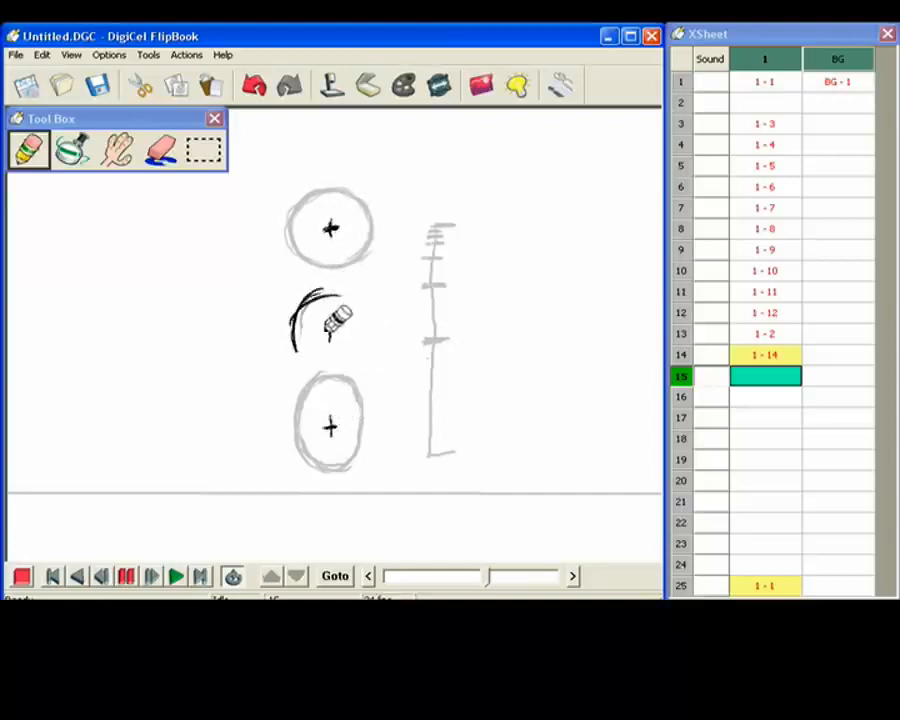
mouse_move(330, 294)
left_mouse_down()
mouse_move(310, 327)
mouse_move(312, 356)
mouse_move(301, 356)
mouse_move(303, 340)
mouse_move(323, 368)
mouse_move(325, 288)
mouse_move(318, 300)
mouse_move(360, 303)
mouse_move(361, 342)
left_mouse_up()
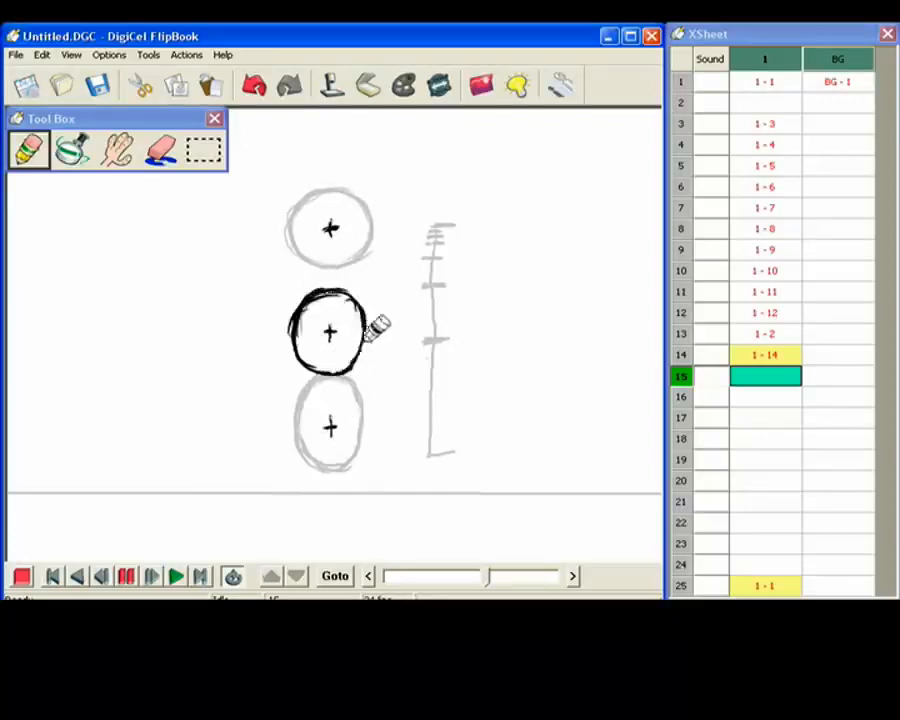
mouse_move(351, 371)
left_mouse_down()
mouse_move(320, 366)
mouse_move(312, 303)
mouse_move(361, 298)
mouse_move(365, 326)
mouse_move(342, 368)
left_mouse_up()
key("Left")
key("Right")
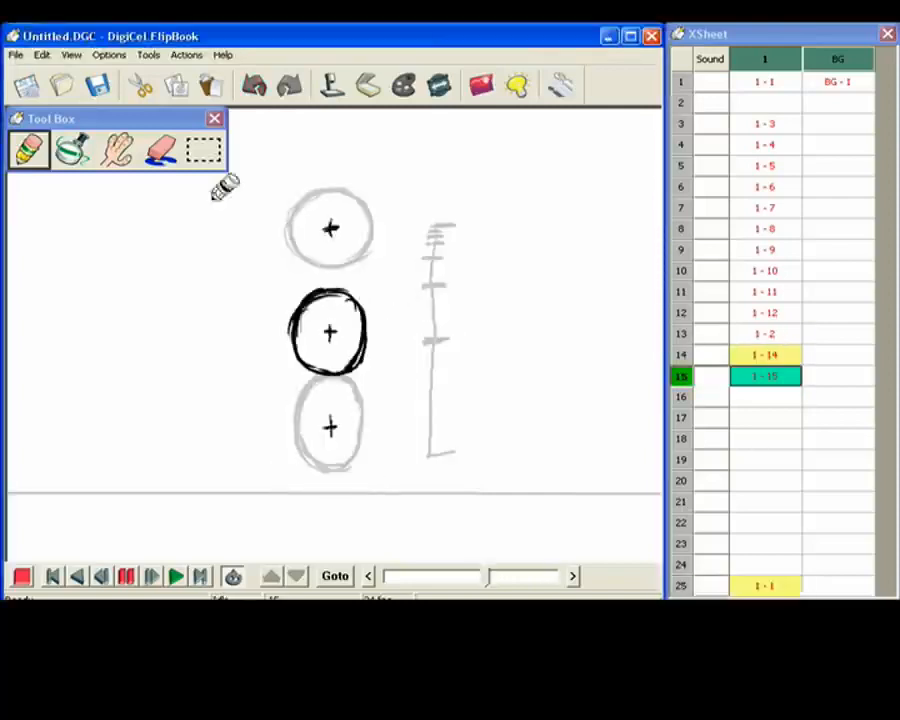
Erase the centre marks in frame 15 and flip repeatedly between the neighbouring drawings to check the rising motion.
left_click(161, 149)
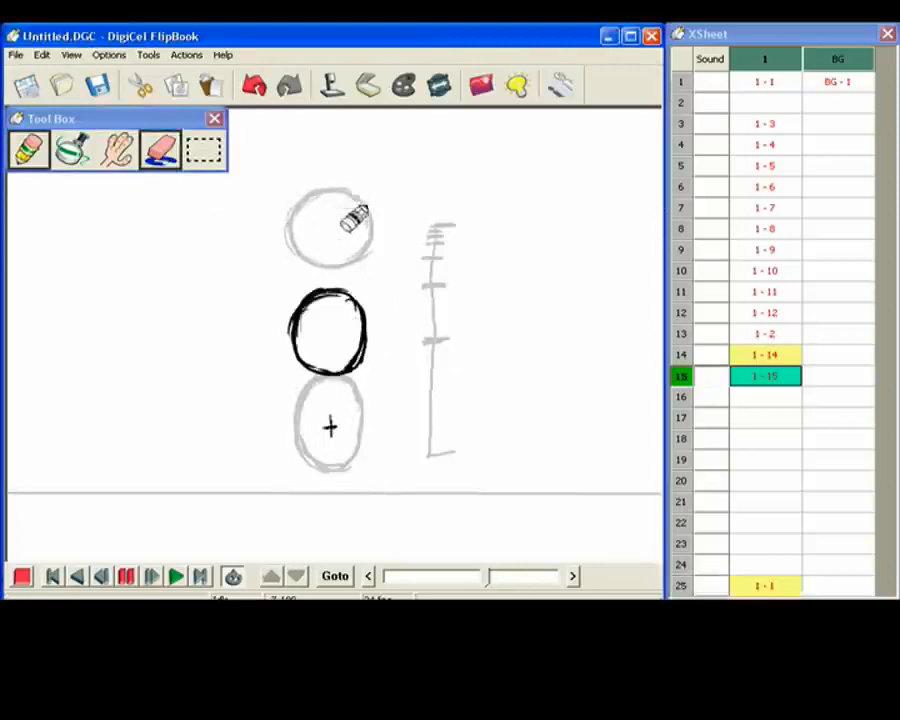
key("Left")
key("Right")
key("Right")
key("Left")
key("Left")
key("Right")
key("Right")
key("Left")
key("Left")
key("Right")
key("Left")
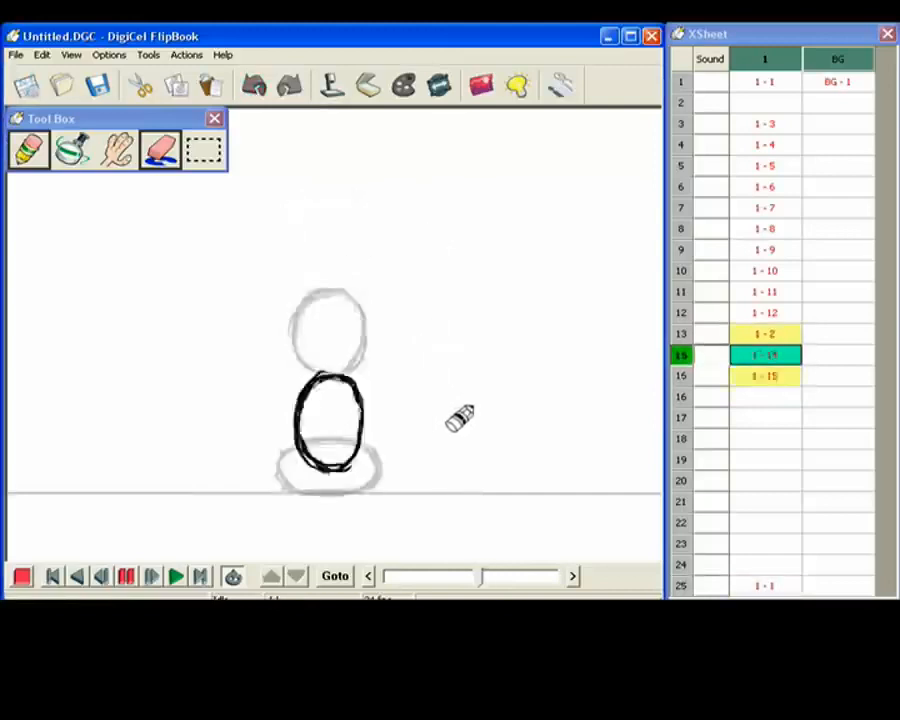
key("Right")
In frame 16, mark the midpoint between the frame 15 and frame 25 balls, erase the outer centre marks, and draw the ball around it.
left_click(763, 400)
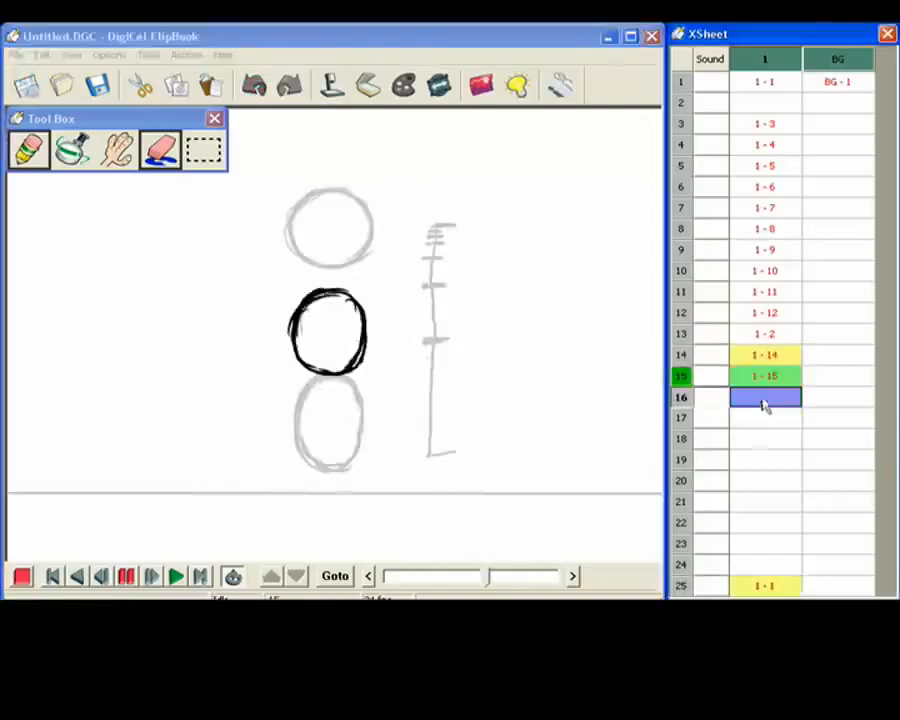
left_click(763, 400)
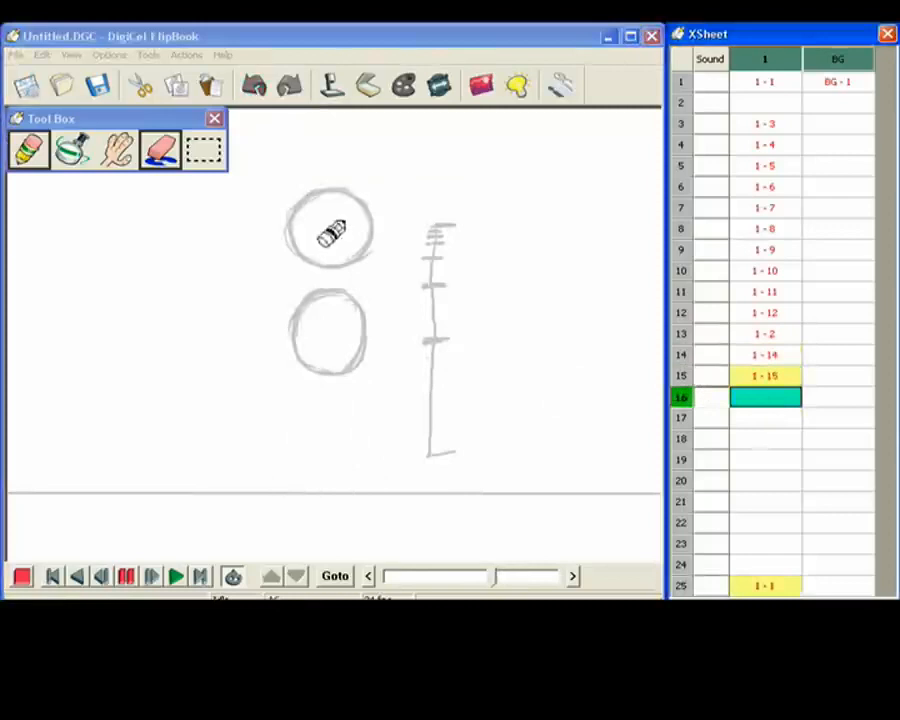
left_click(163, 152)
left_click(330, 225)
left_click(328, 335)
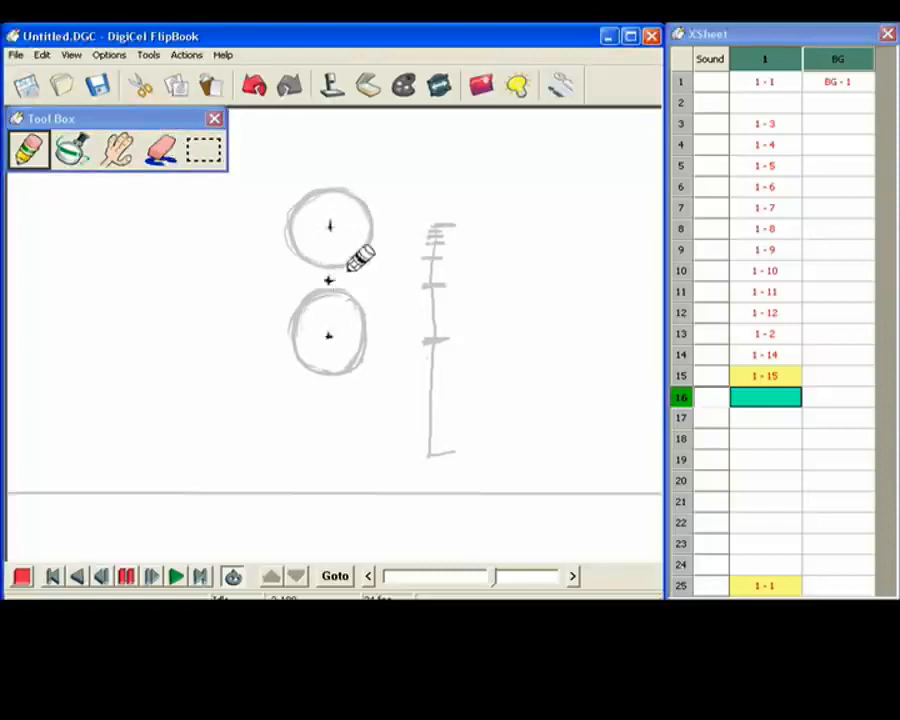
left_click_drag(333, 338, 328, 345)
left_click(166, 148)
mouse_move(321, 238)
left_mouse_down()
mouse_move(288, 283)
mouse_move(334, 248)
mouse_move(316, 260)
mouse_move(306, 306)
mouse_move(298, 263)
mouse_move(346, 240)
mouse_move(365, 262)
mouse_move(336, 284)
mouse_move(312, 250)
mouse_move(314, 307)
mouse_move(336, 312)
mouse_move(318, 306)
mouse_move(361, 292)
mouse_move(349, 309)
mouse_move(369, 276)
mouse_move(367, 251)
mouse_move(357, 300)
mouse_move(369, 262)
mouse_move(369, 296)
mouse_move(368, 249)
mouse_move(336, 244)
mouse_move(300, 254)
mouse_move(356, 244)
mouse_move(328, 243)
mouse_move(371, 258)
mouse_move(371, 293)
mouse_move(297, 270)
mouse_move(358, 300)
left_mouse_up()
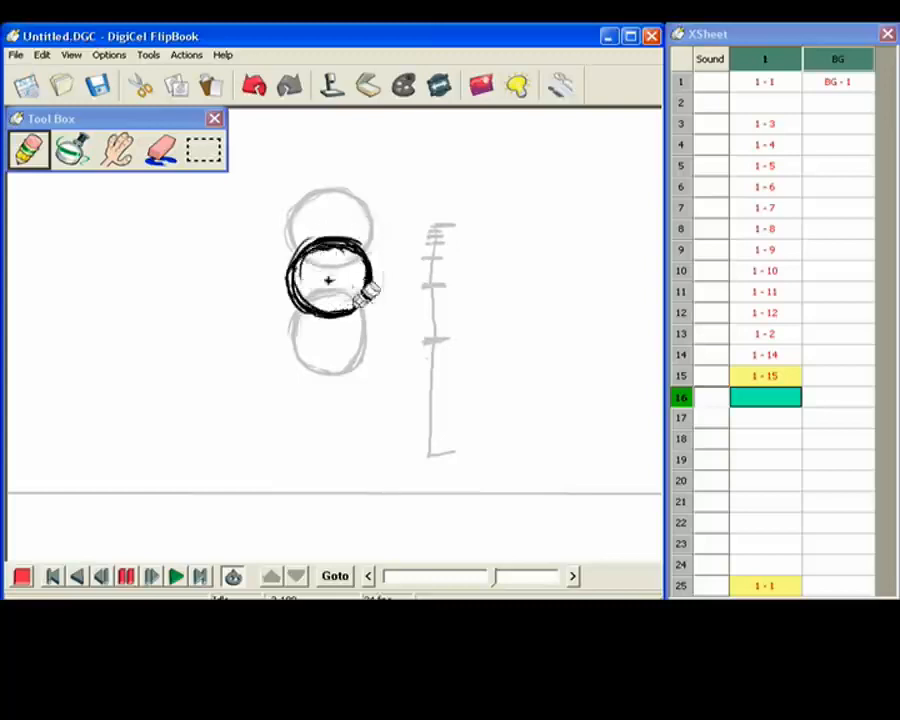
key("Return")
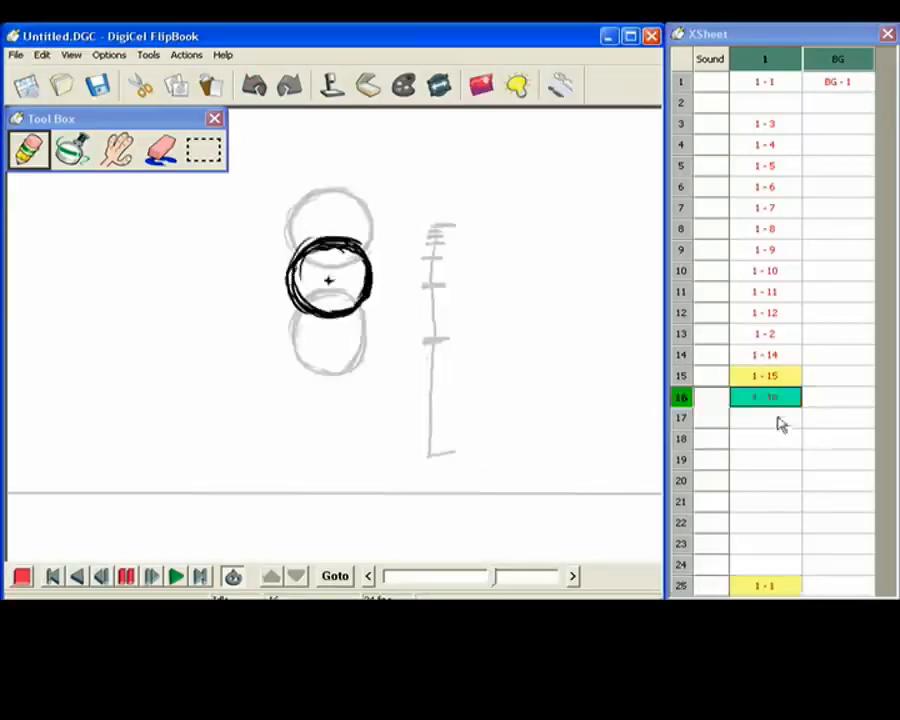
Draw the ball in frame 17 midway between the frame 16 and frame 25 balls and flip to the drawings on either side.
left_click(782, 423)
mouse_move(304, 222)
left_mouse_down()
mouse_move(348, 208)
mouse_move(293, 265)
mouse_move(298, 242)
mouse_move(316, 268)
mouse_move(315, 286)
mouse_move(299, 265)
mouse_move(325, 276)
mouse_move(317, 283)
mouse_move(310, 279)
mouse_move(338, 276)
mouse_move(342, 287)
mouse_move(365, 237)
mouse_move(345, 210)
mouse_move(308, 216)
mouse_move(351, 217)
mouse_move(370, 265)
left_mouse_up()
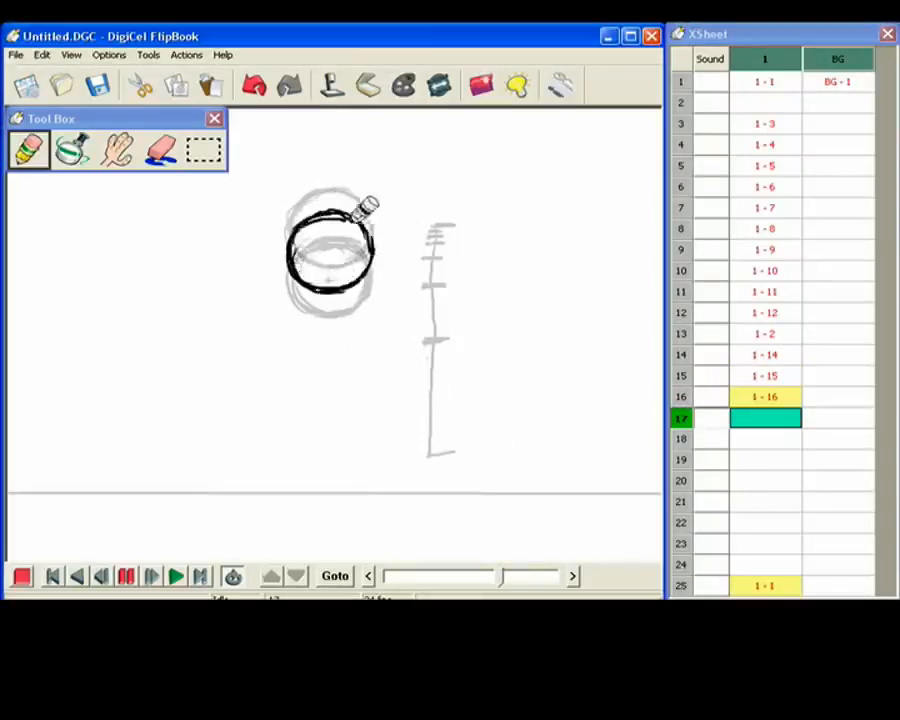
key("Up")
key("Down")
key("Down")
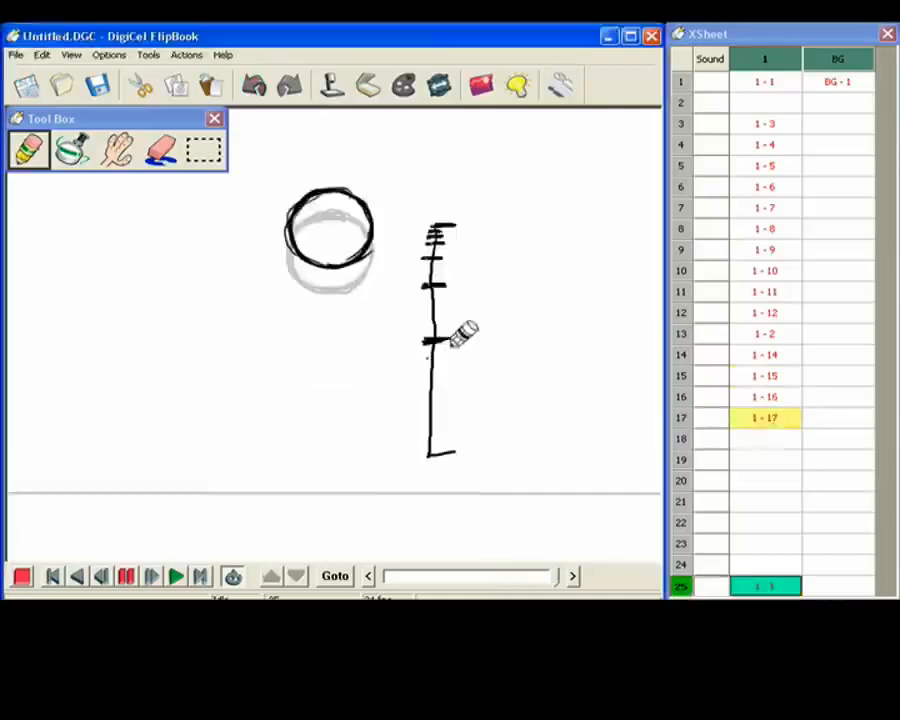
Draw the ball in frame 18 midway between the frame 17 and frame 25 balls and flip back and forth to check its spacing.
left_click(772, 440)
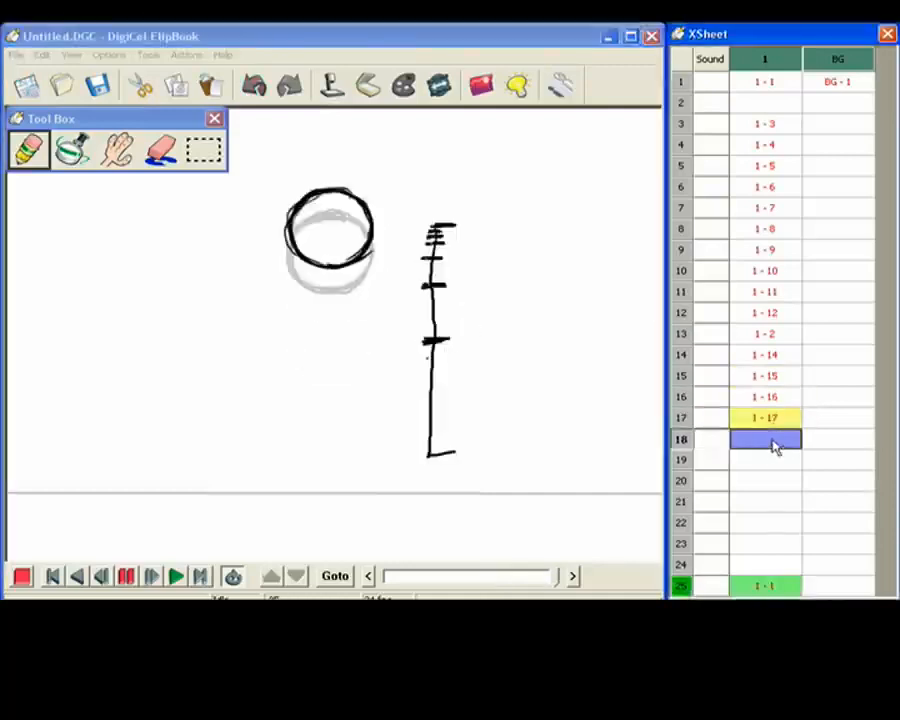
left_click(298, 210)
mouse_move(344, 202)
left_mouse_down()
mouse_move(298, 213)
mouse_move(296, 256)
mouse_move(292, 228)
mouse_move(301, 263)
left_mouse_up()
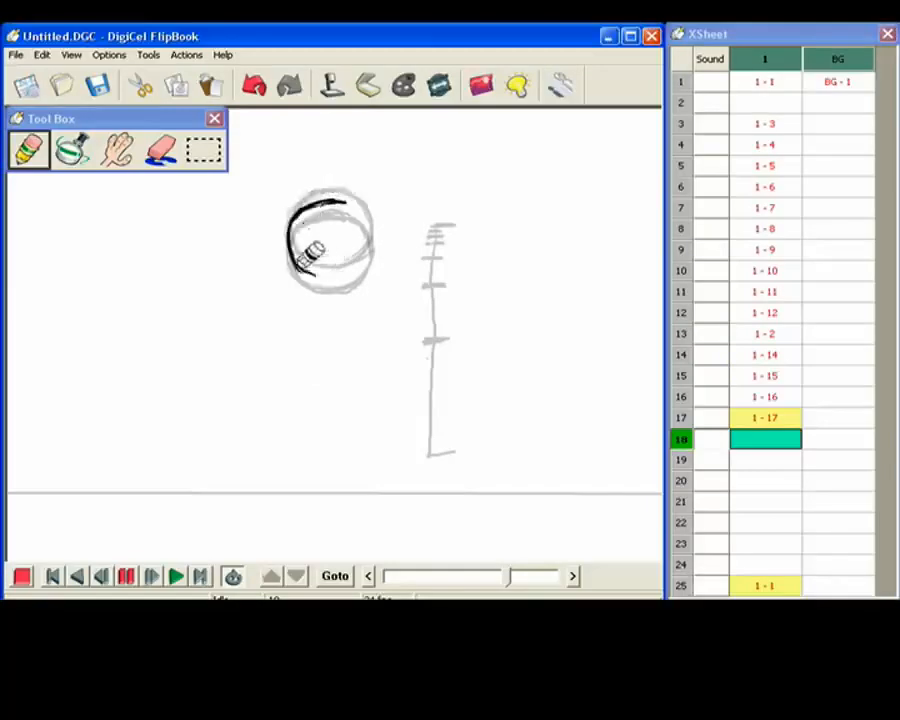
mouse_move(303, 212)
left_mouse_down()
mouse_move(356, 204)
mouse_move(342, 197)
mouse_move(365, 205)
mouse_move(372, 240)
mouse_move(376, 220)
mouse_move(371, 257)
mouse_move(351, 272)
mouse_move(315, 272)
mouse_move(295, 246)
mouse_move(317, 271)
mouse_move(343, 274)
mouse_move(302, 250)
mouse_move(302, 218)
mouse_move(359, 198)
mouse_move(349, 272)
mouse_move(307, 276)
mouse_move(364, 258)
left_mouse_up()
key("Left")
key("Right")
key("Right")
key("Left")
key("Right")
key("Left")
key("Right")
key("Left")
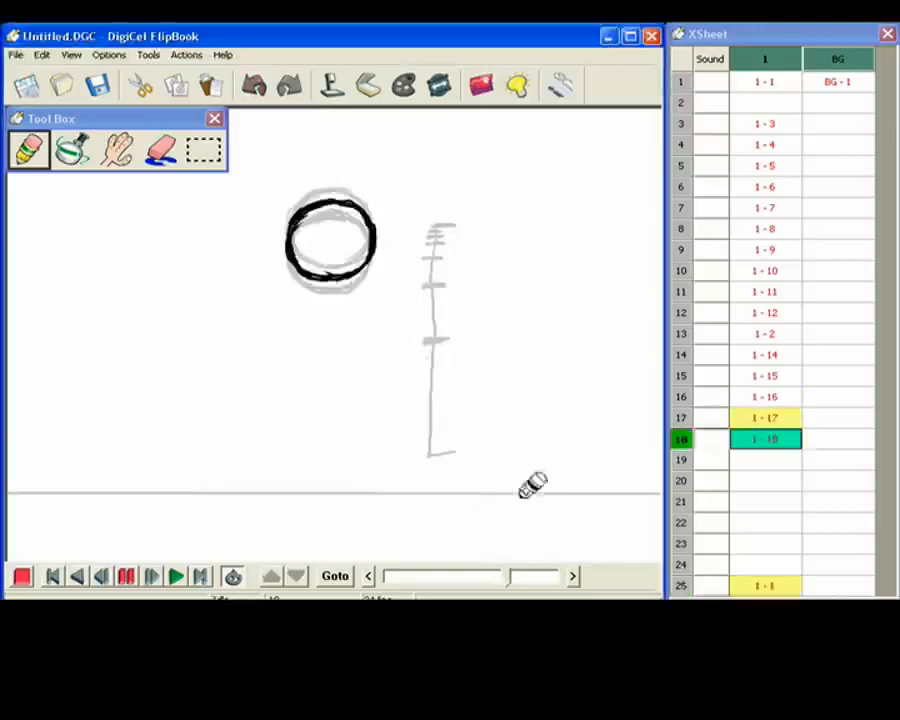
Draw the ball in frame 19 midway between the frame 18 and frame 25 balls and flip to the next drawing.
left_click(763, 460)
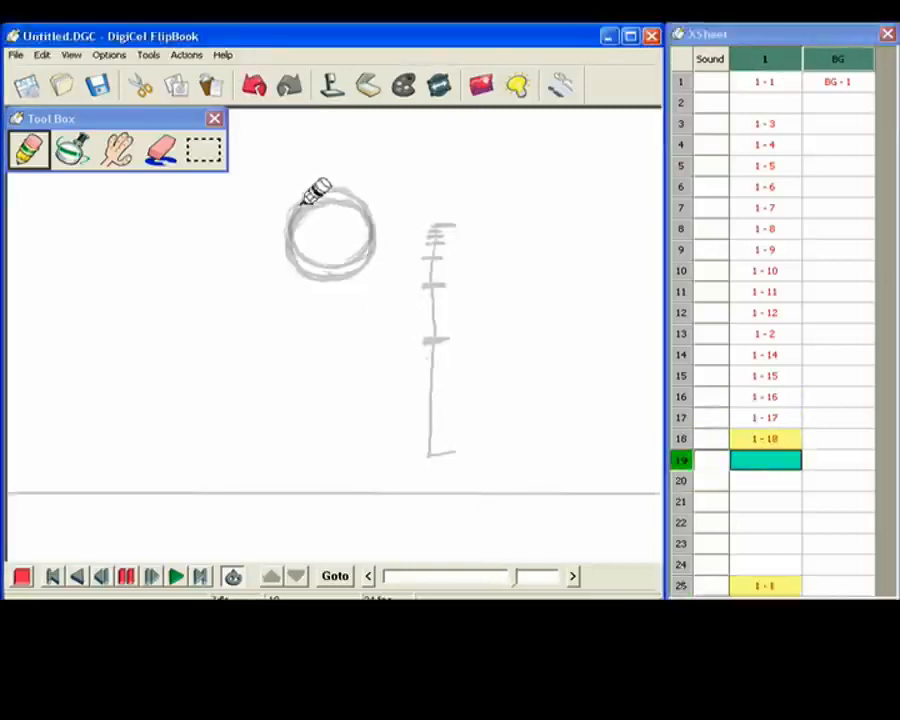
mouse_move(315, 195)
left_mouse_down()
mouse_move(291, 235)
mouse_move(293, 220)
mouse_move(301, 253)
mouse_move(293, 237)
mouse_move(321, 266)
mouse_move(301, 262)
mouse_move(347, 268)
mouse_move(373, 244)
mouse_move(377, 220)
mouse_move(350, 195)
left_mouse_up()
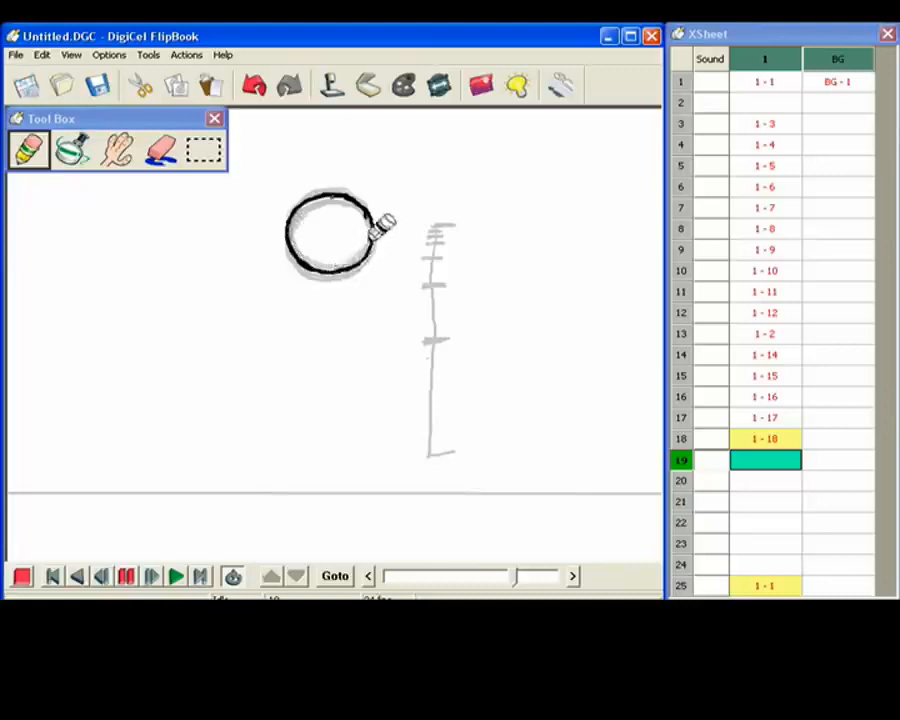
key("Down")
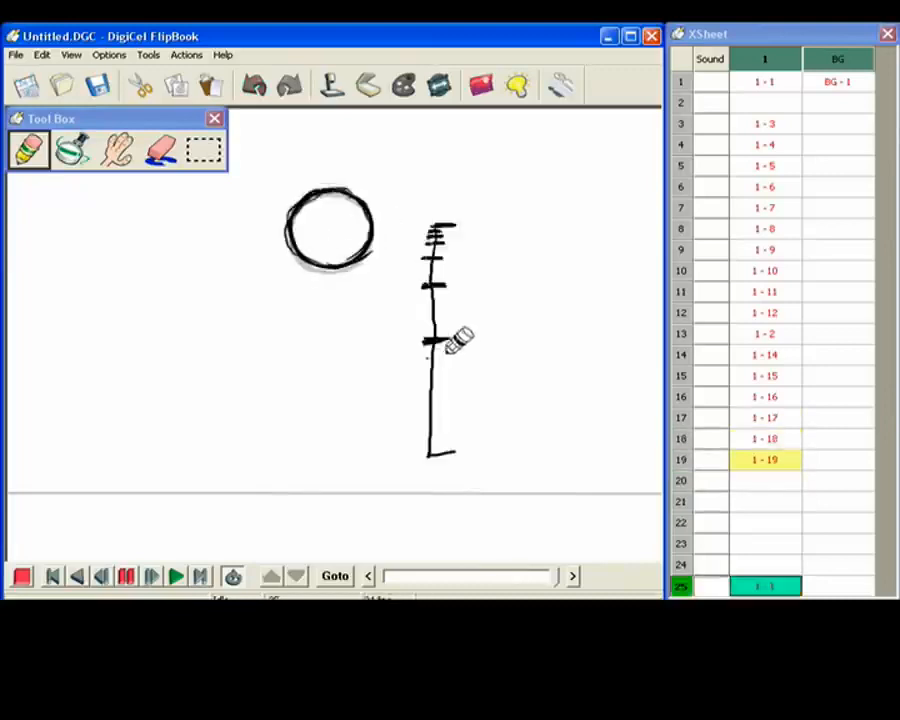
Draw the ball in frame 20 between the frame 19 and frame 25 balls and flip back and forth to check its spacing.
left_click(765, 482)
mouse_move(289, 224)
left_mouse_down()
mouse_move(292, 250)
mouse_move(318, 268)
mouse_move(350, 264)
mouse_move(373, 226)
left_mouse_up()
mouse_move(291, 215)
left_mouse_down()
mouse_move(317, 197)
mouse_move(305, 197)
mouse_move(331, 190)
mouse_move(314, 197)
mouse_move(342, 191)
mouse_move(372, 217)
left_mouse_up()
key("Left")
key("Right")
key("Right")
key("Left")
key("Left")
key("Right")
key("Right")
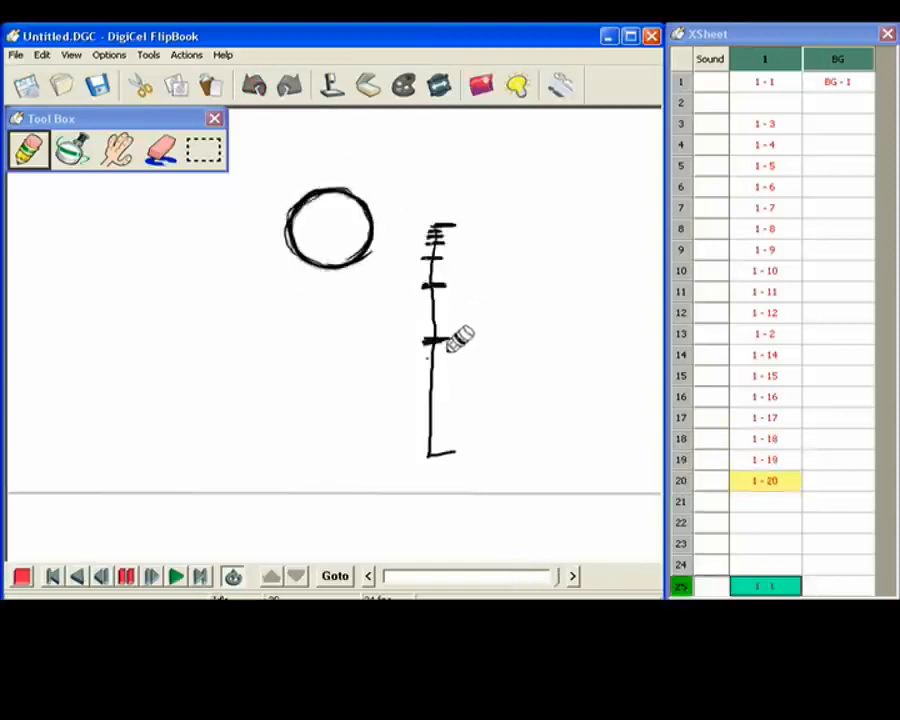
Draw the ball in frame 21, almost on top of the frame 25 ball, and flip to the drawings on either side.
left_click(773, 510)
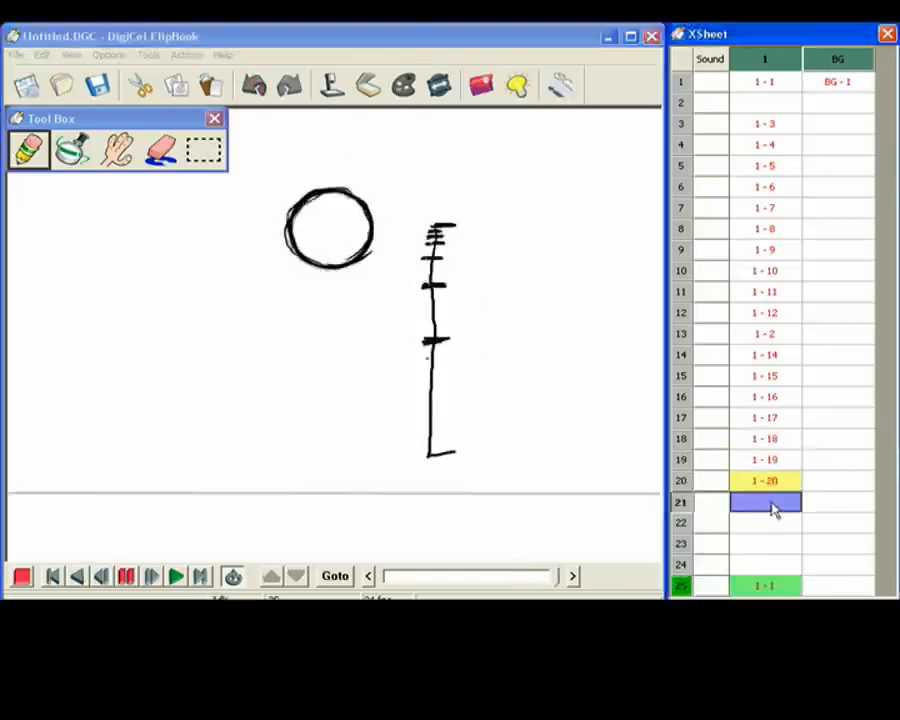
mouse_move(292, 249)
left_mouse_down()
mouse_move(294, 212)
mouse_move(327, 192)
left_mouse_up()
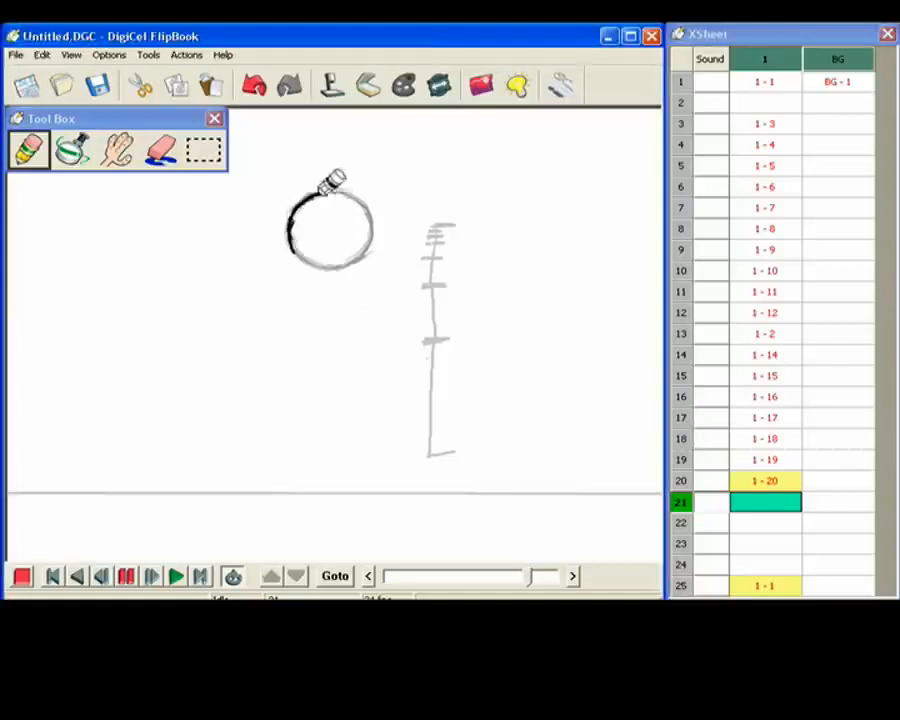
mouse_move(291, 234)
left_mouse_down()
mouse_move(293, 255)
mouse_move(335, 266)
mouse_move(367, 228)
mouse_move(366, 196)
mouse_move(346, 190)
left_mouse_up()
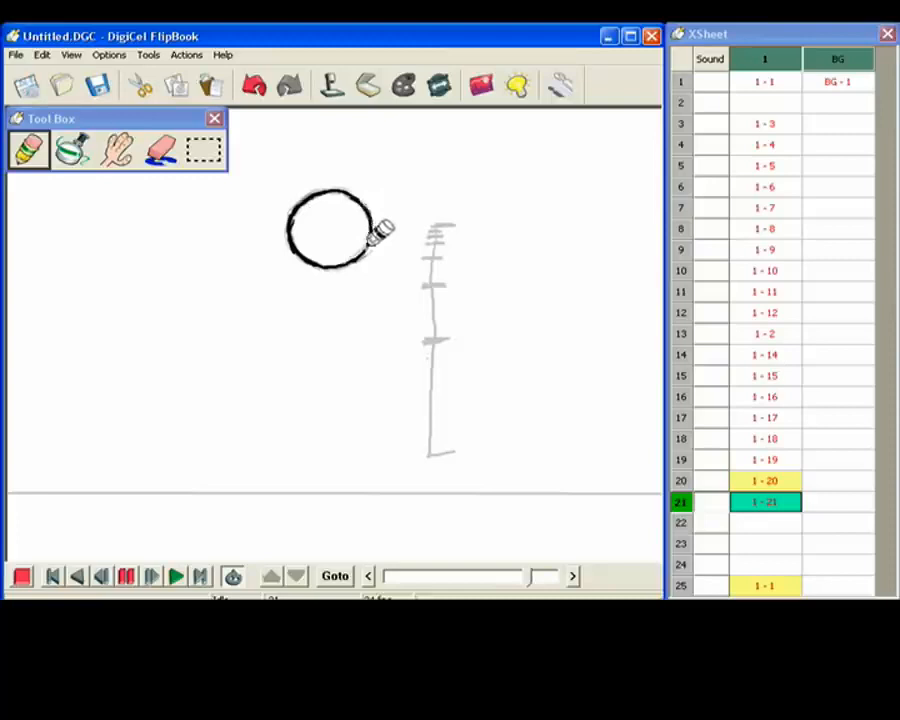
key("Up")
key("Down")
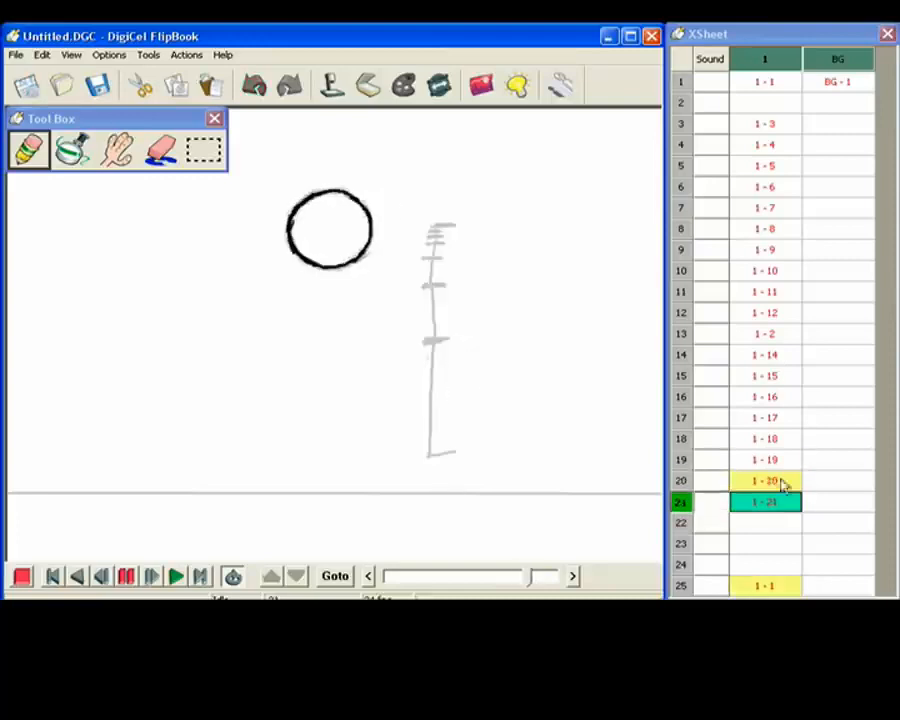
Draw the ball in frame 22 by tracing between the frame 21 and frame 25 balls.
left_click(781, 534)
left_click(777, 530)
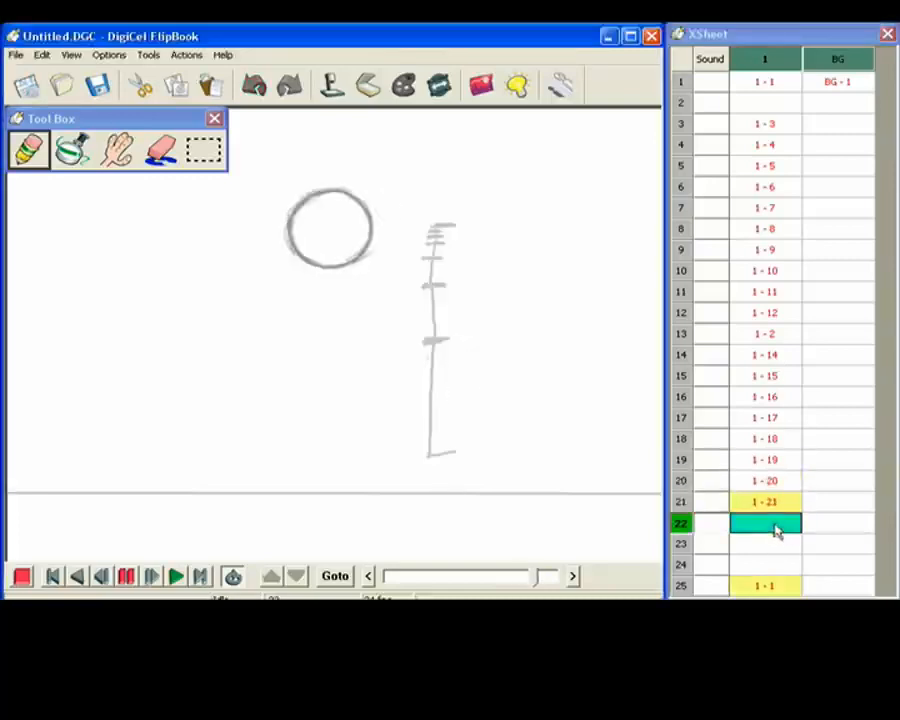
mouse_move(290, 214)
left_mouse_down()
mouse_move(292, 240)
mouse_move(290, 224)
mouse_move(328, 193)
mouse_move(366, 212)
mouse_move(295, 238)
mouse_move(305, 258)
mouse_move(337, 262)
left_mouse_up()
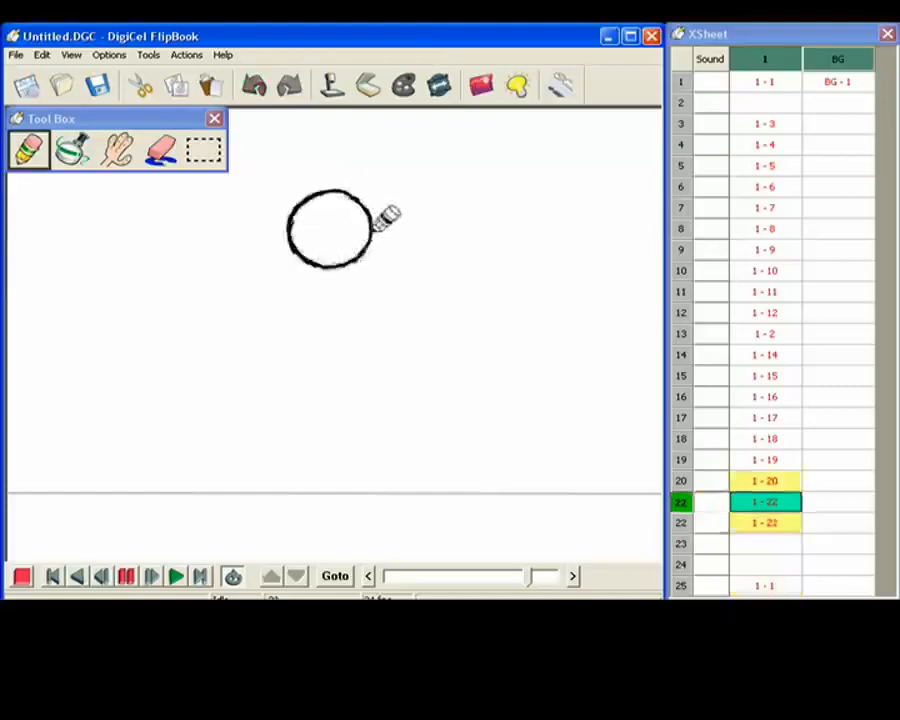
Draw the ball in frame 23 between the frame 22 and frame 25 balls and flip between the neighbouring drawings.
left_click(781, 547)
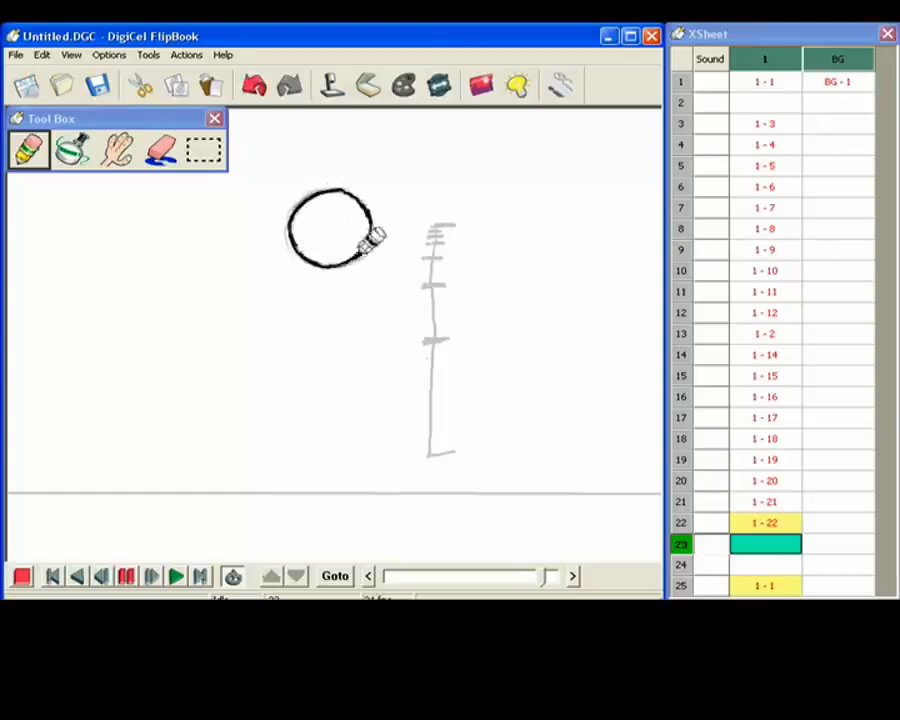
key("Left")
key("Right")
key("Right")
key("Left")
Flip back through the rising ball drawings and play the whole animation to judge the timing at the top.
key("Left")
key("Left")
key("Left")
key("Left")
key("Left")
key("Left")
key("Left")
key("Left")
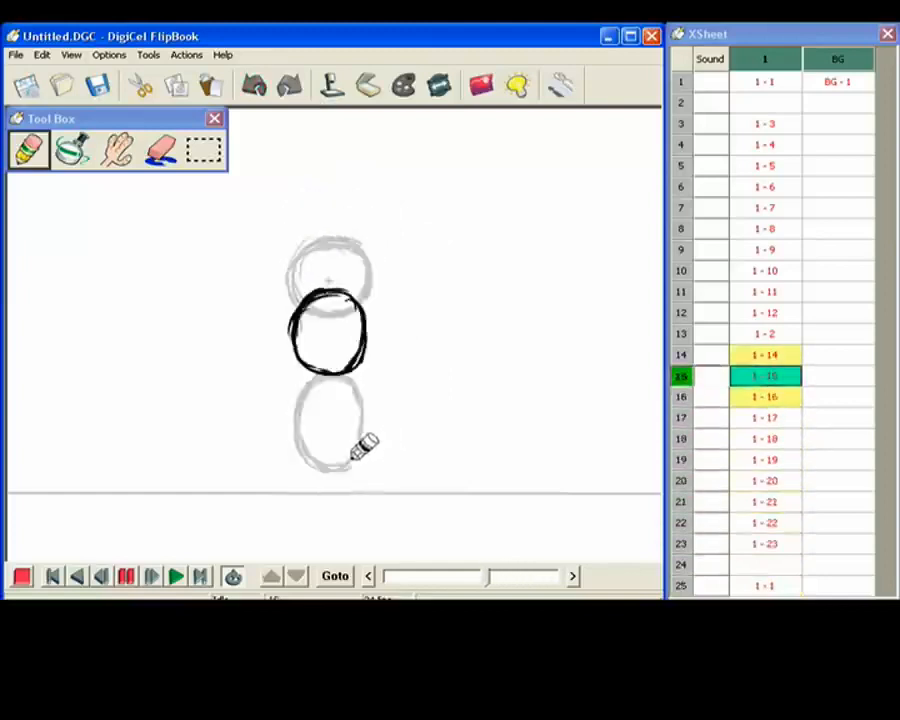
left_click(176, 578)
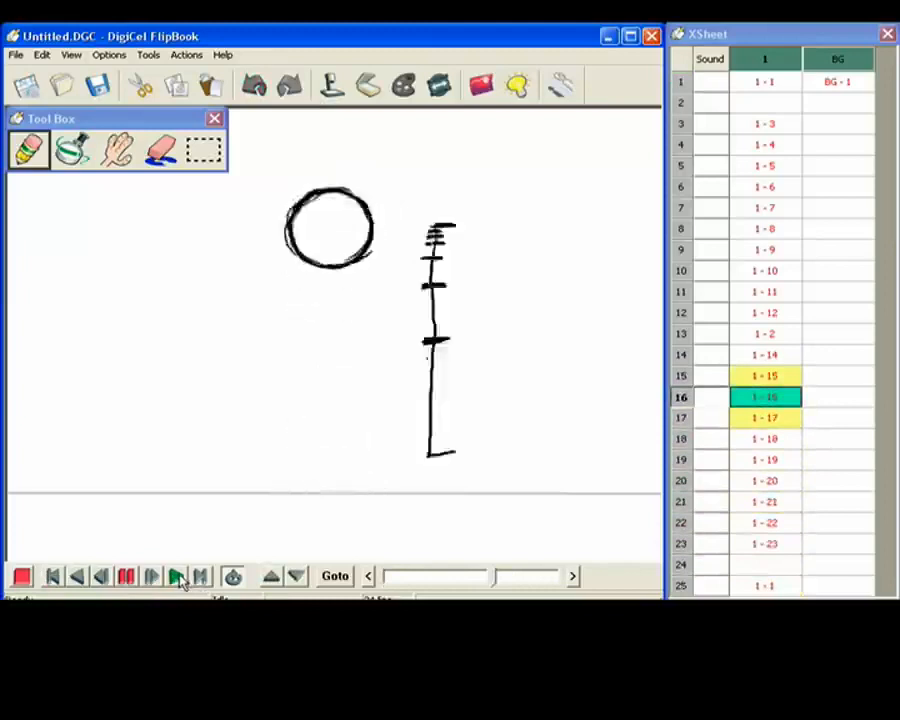
left_click(22, 577)
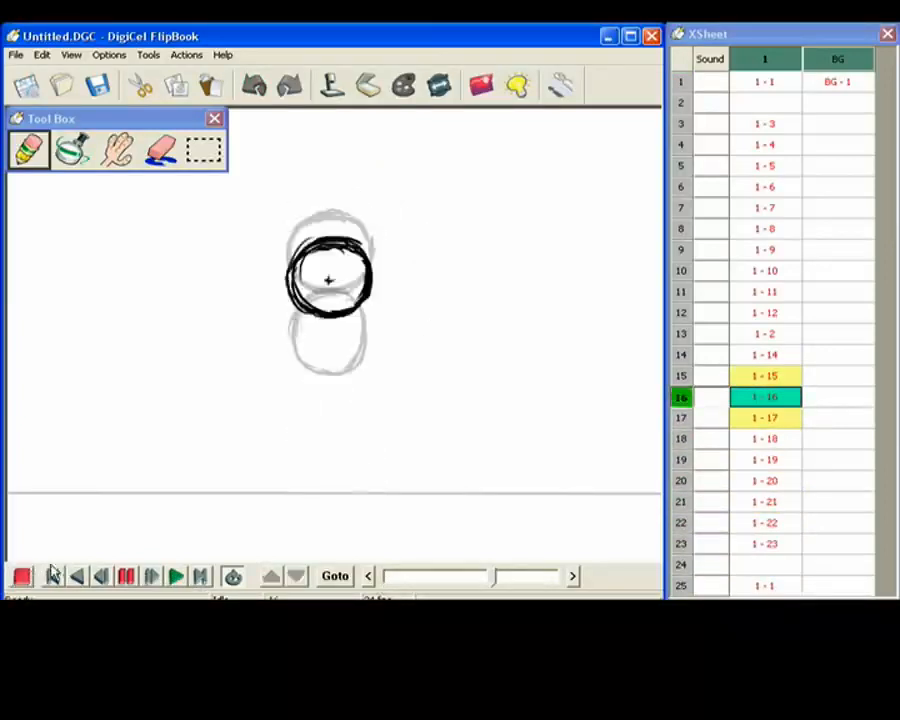
Delete the drawings 1-3 and 1-4 from the start of the fall, closing the gap, and play the animation.
left_click(768, 126)
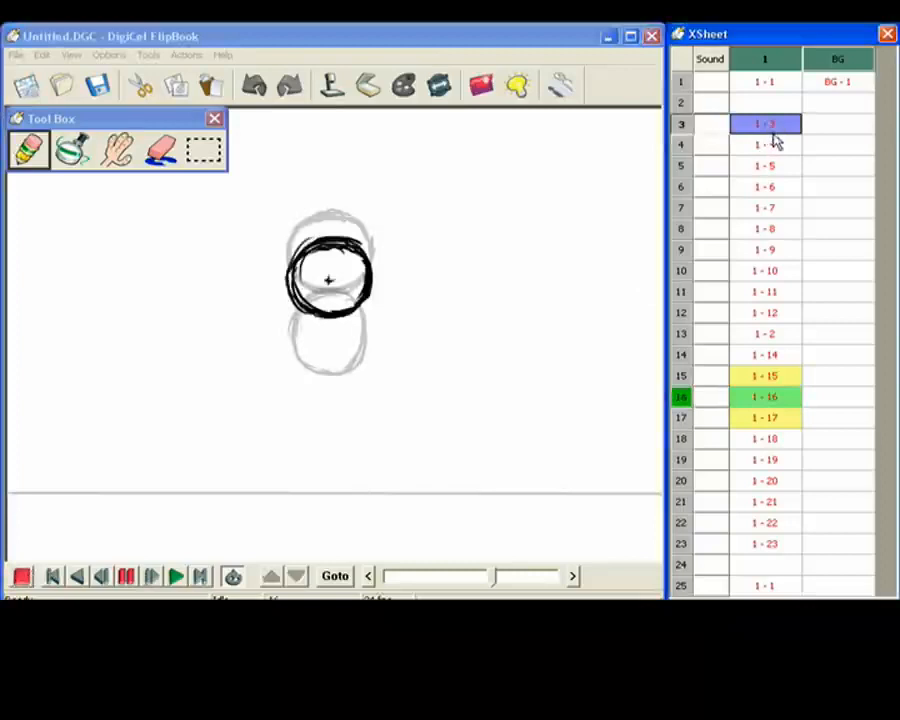
left_click(42, 55)
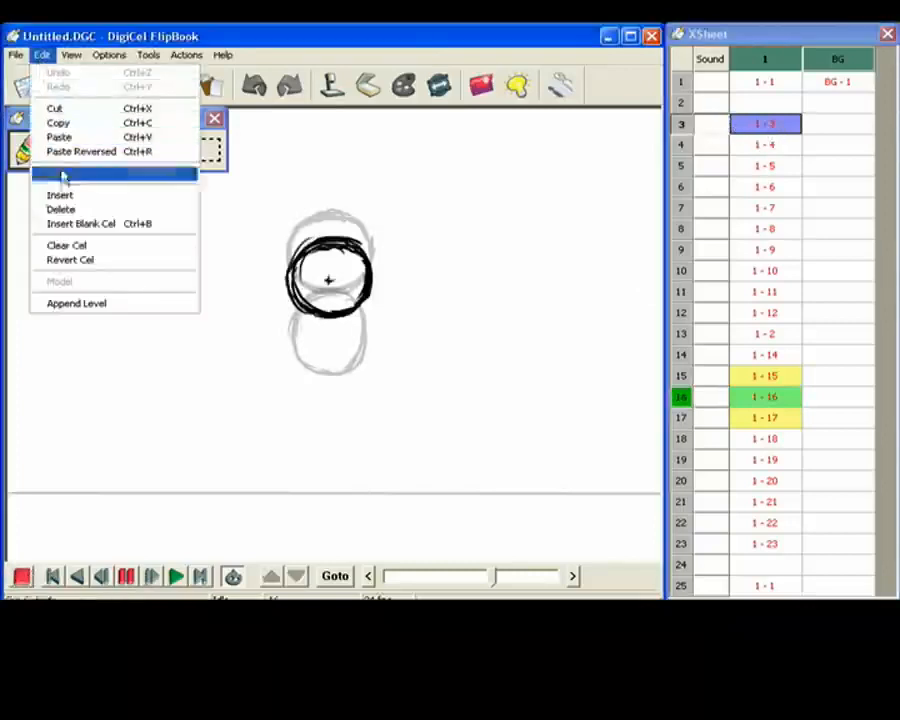
left_click(62, 210)
left_click(276, 372)
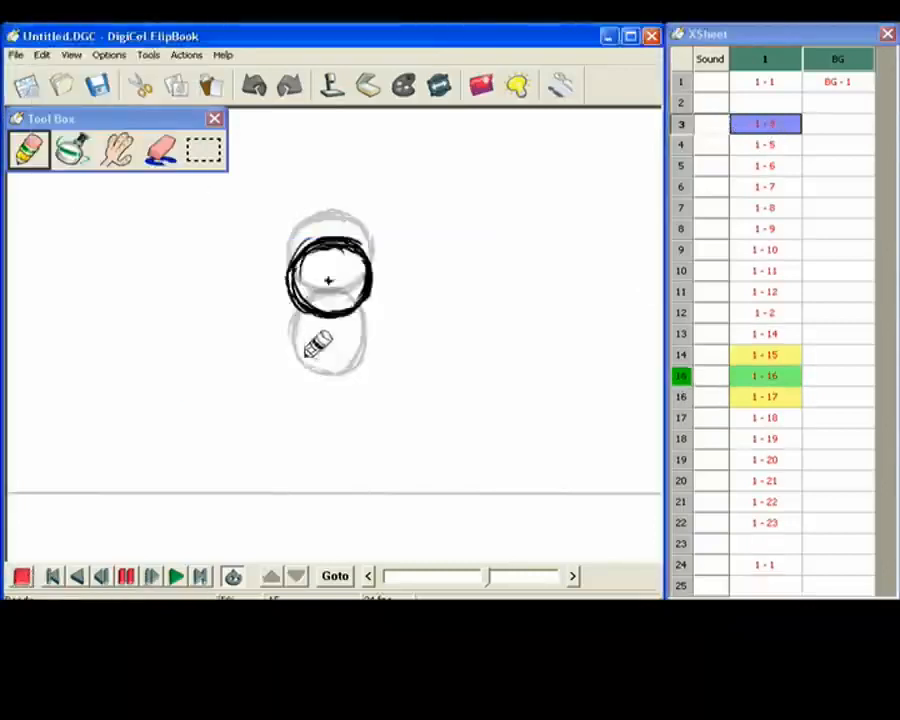
left_click(765, 124)
left_click(42, 57)
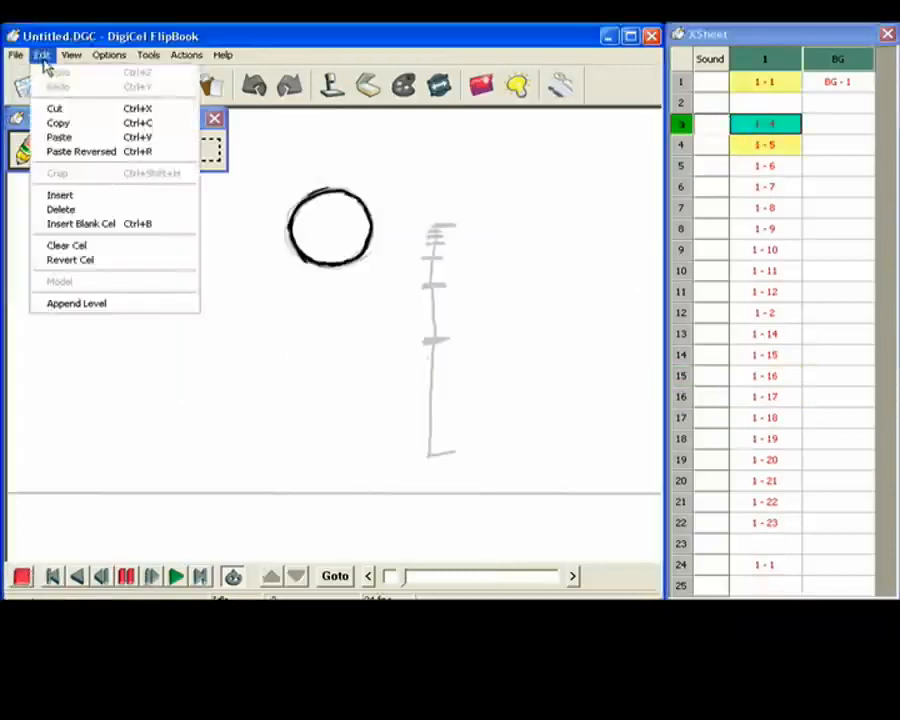
left_click(62, 206)
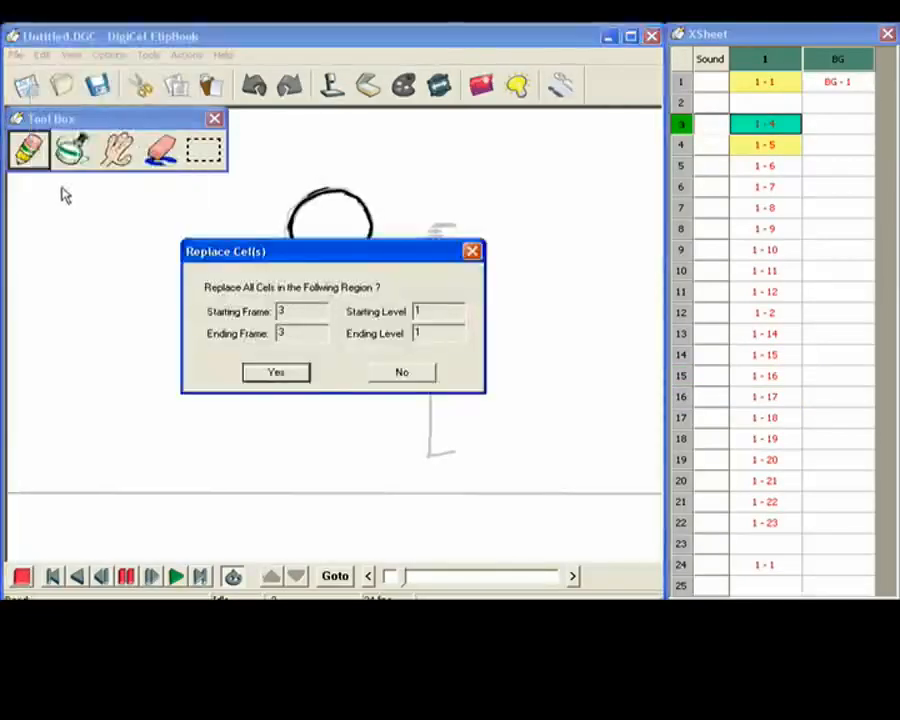
left_click(276, 372)
key("space")
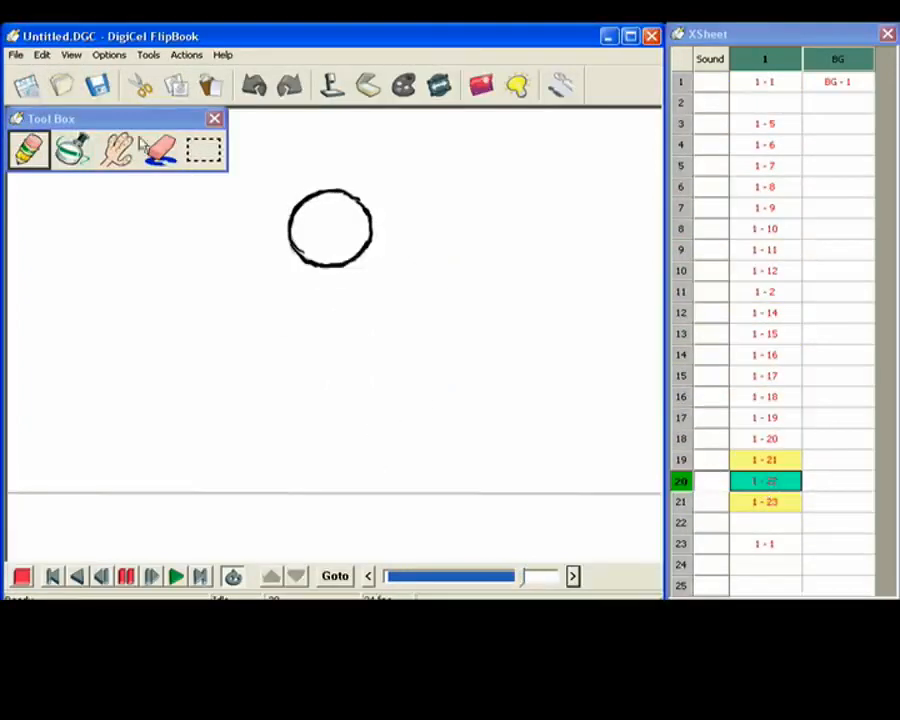
Delete the drawings 1-22 and 1-23 at frame 20 from the end of the rise.
left_click(41, 54)
left_click(66, 208)
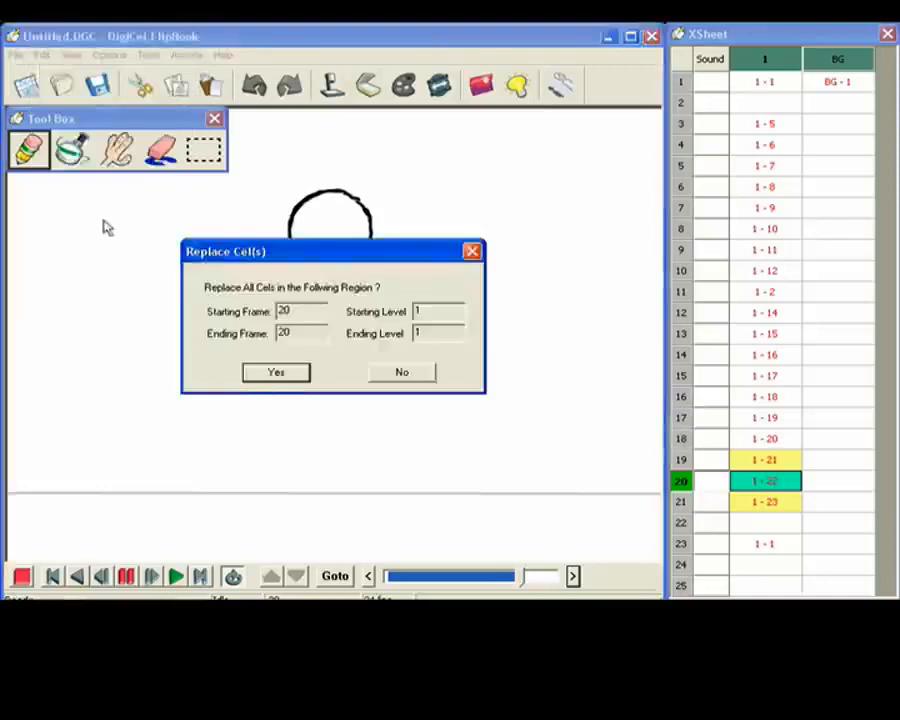
left_click(281, 375)
left_click(41, 54)
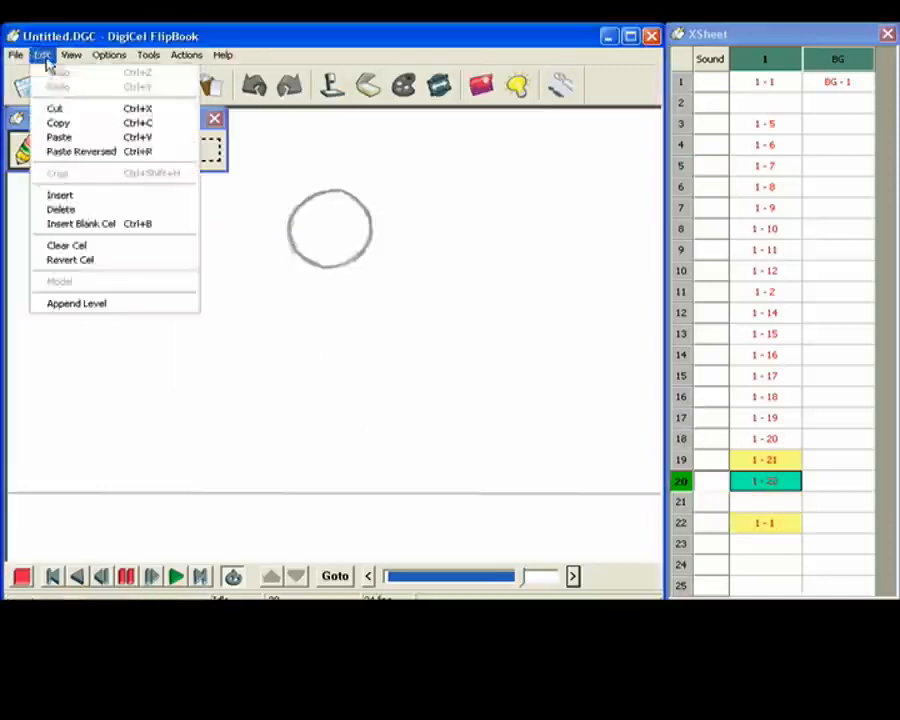
left_click(62, 210)
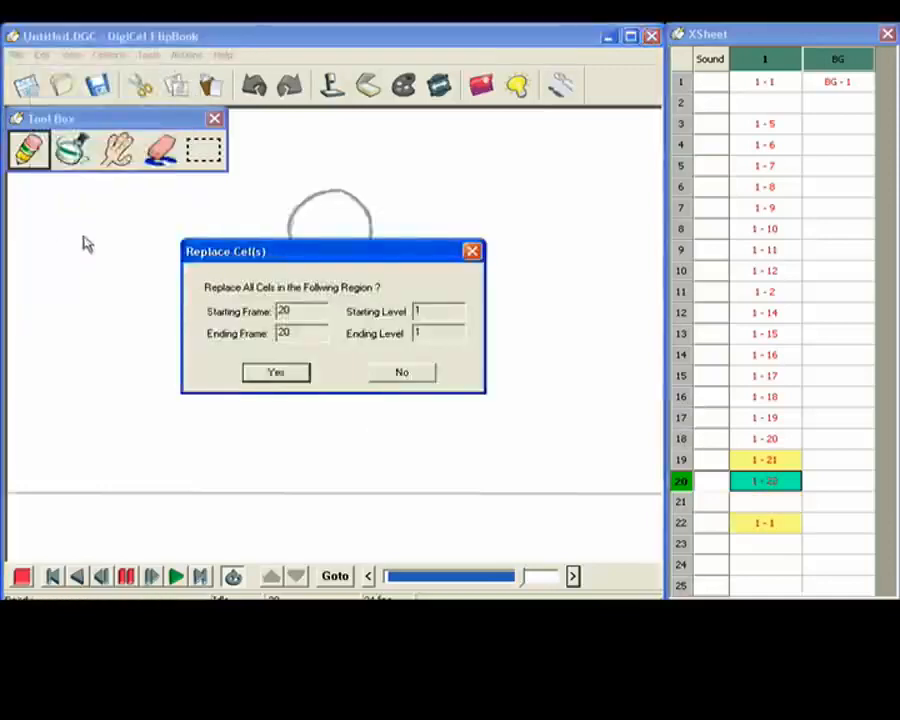
left_click(276, 373)
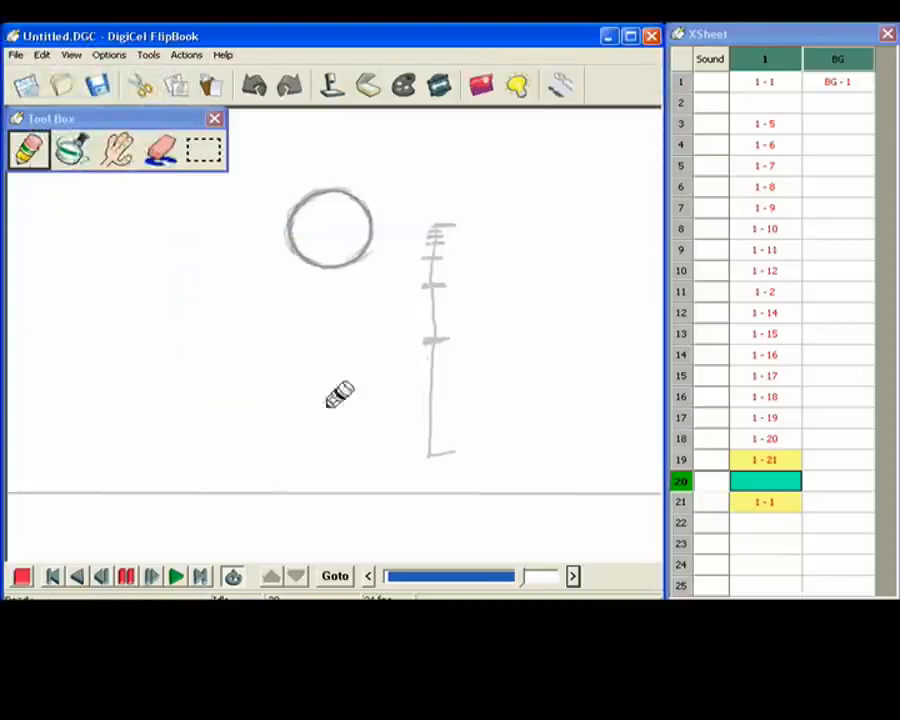
Move the closing drawing 1-1 up to frame 20, end the playback range at frame 19, and play the loop.
left_click(772, 508)
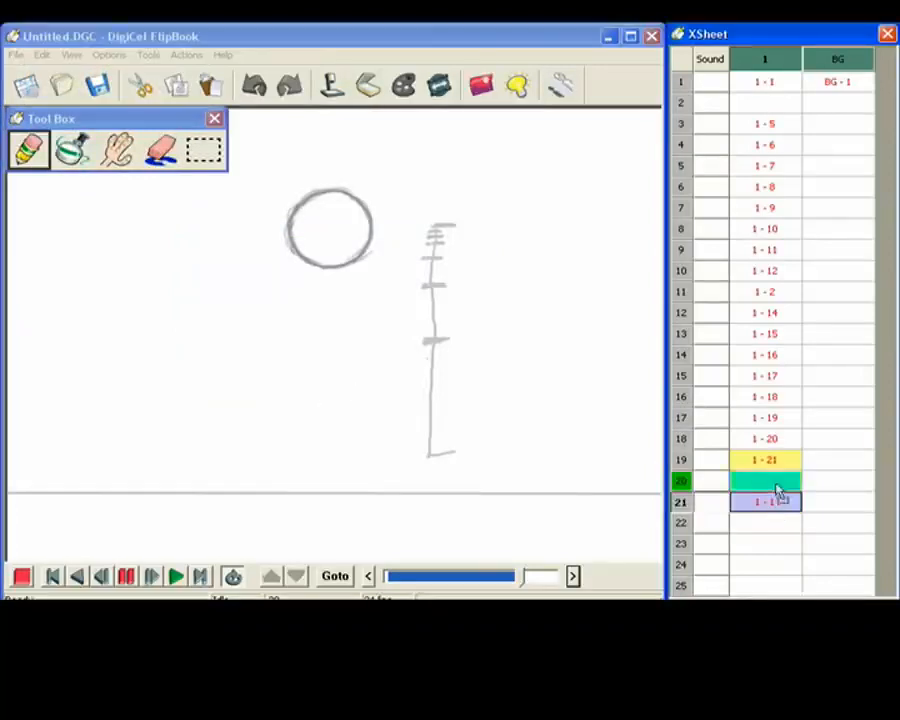
left_click(777, 486)
left_click_drag(521, 581, 514, 586)
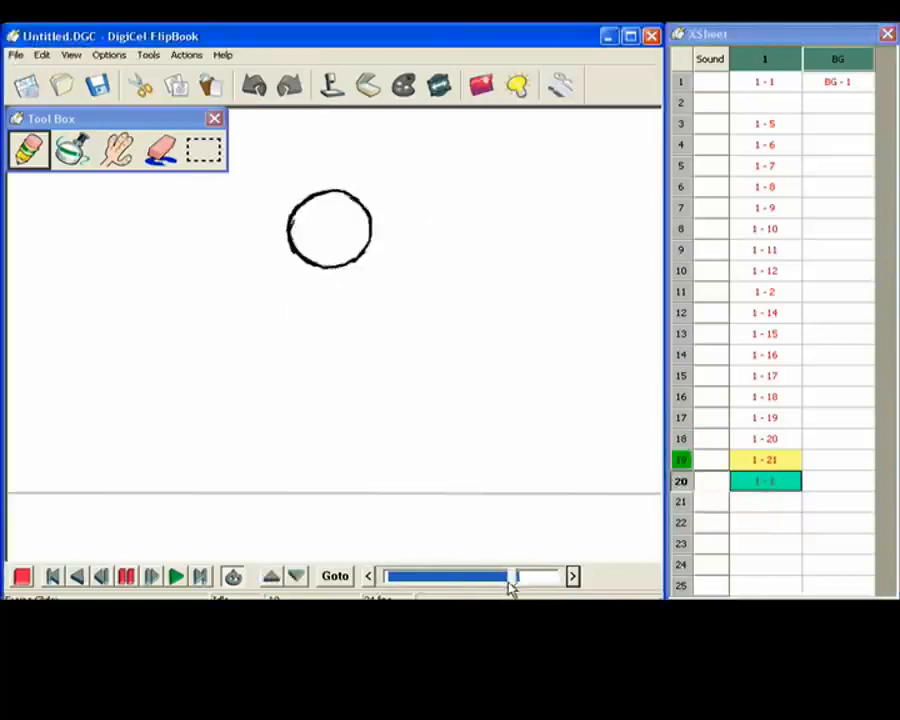
left_click(178, 579)
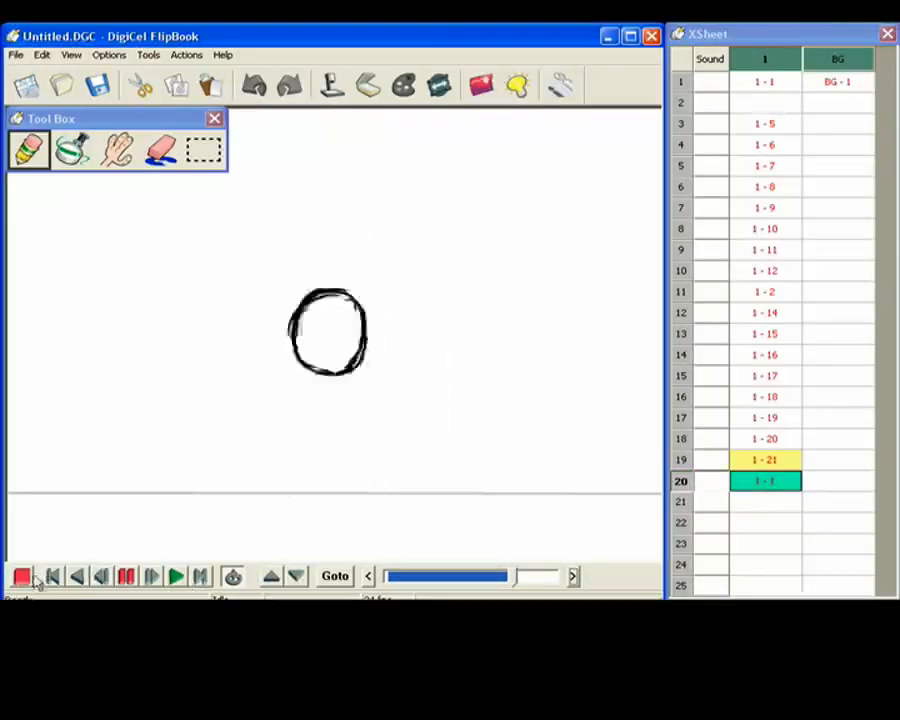
Delete the blank cel at frame 2 so the remaining drawings shift up one frame.
left_click(765, 104)
left_click(41, 54)
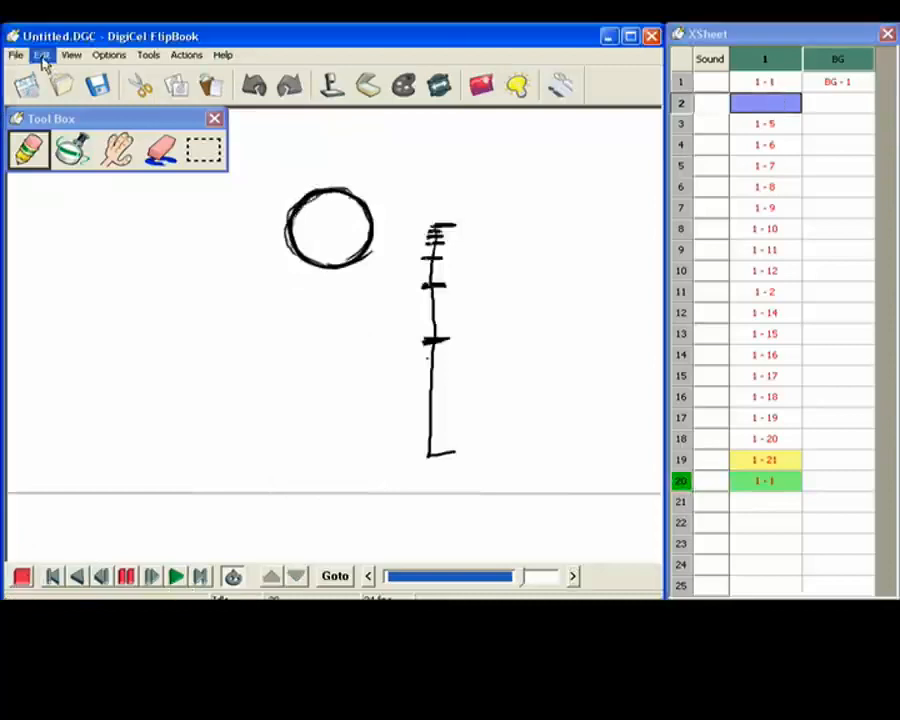
left_click(60, 208)
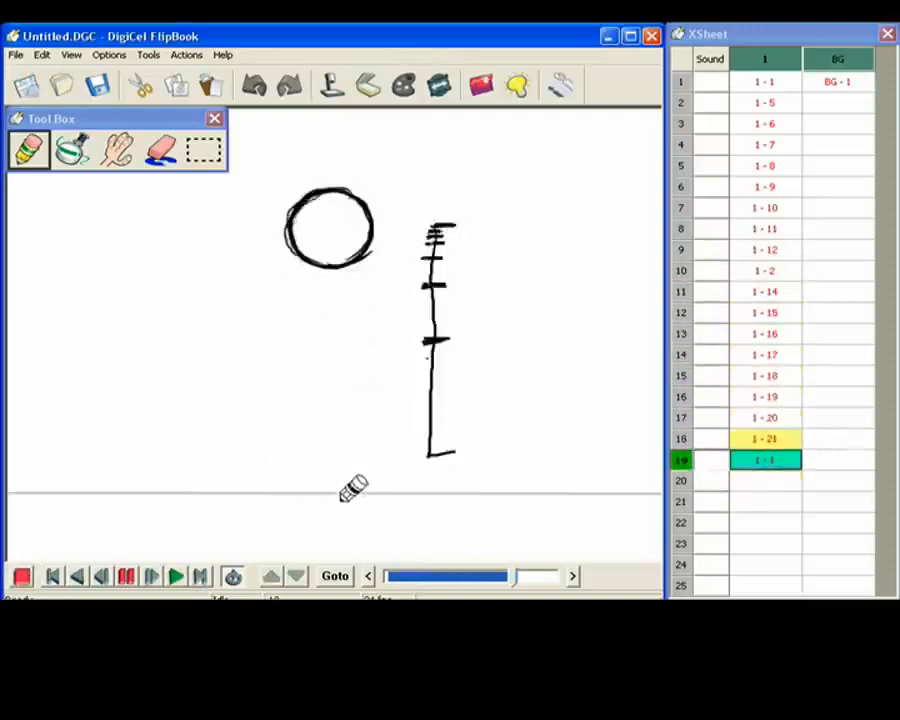
Flip through the last drawings, shorten the playback range to end at frame 18, and play the loop.
key("Left")
key("Left")
key("Right")
mouse_move(512, 578)
left_mouse_down()
mouse_move(496, 583)
mouse_move(510, 585)
left_mouse_up()
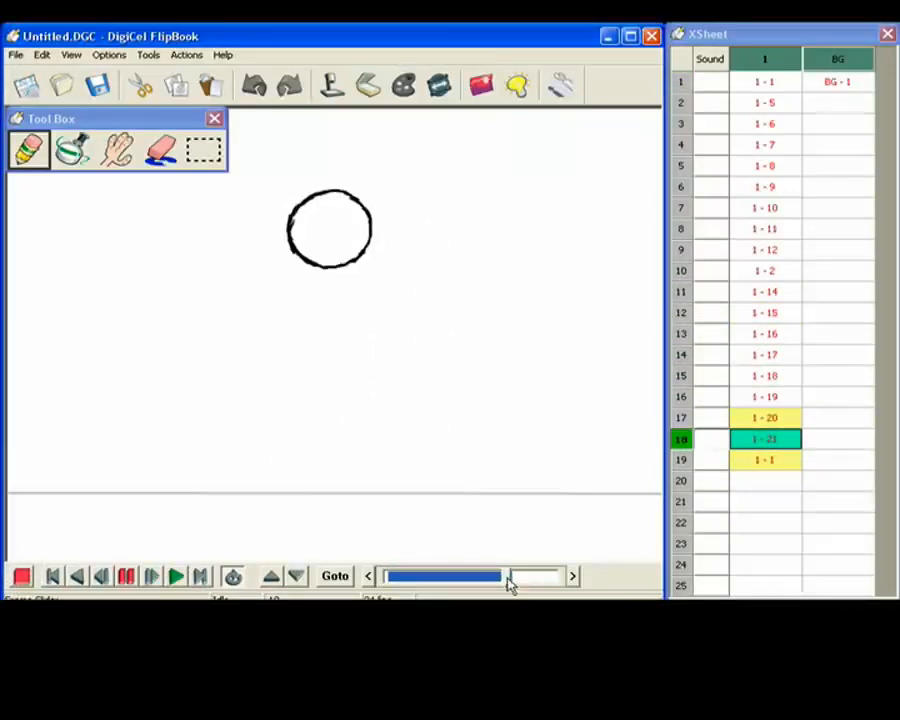
left_click(176, 578)
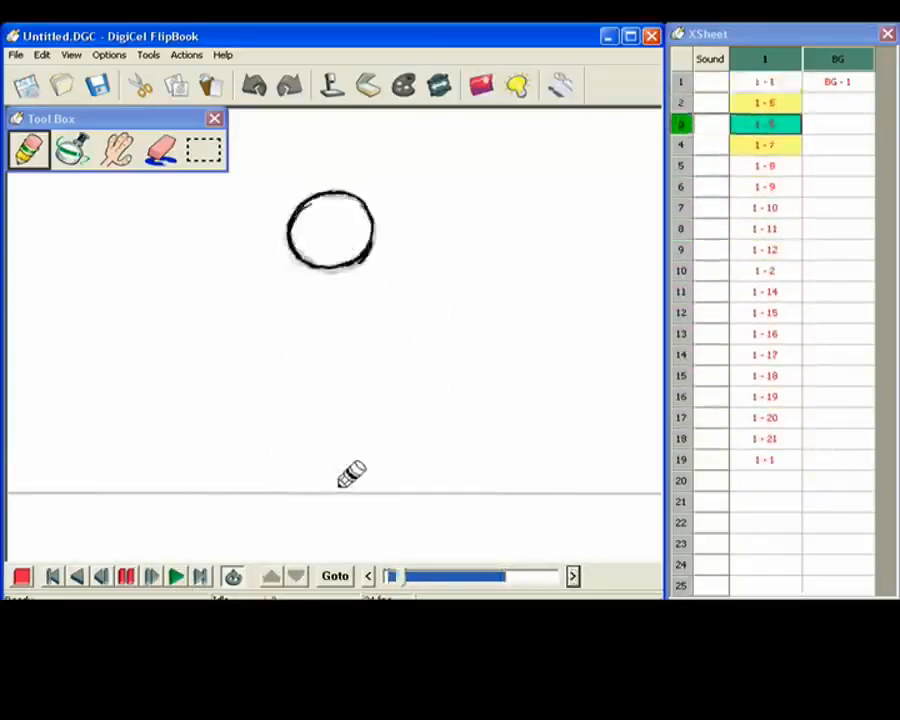
Delete the drawing 1-5 at frame 2 to shorten the start of the fall.
left_click(757, 106)
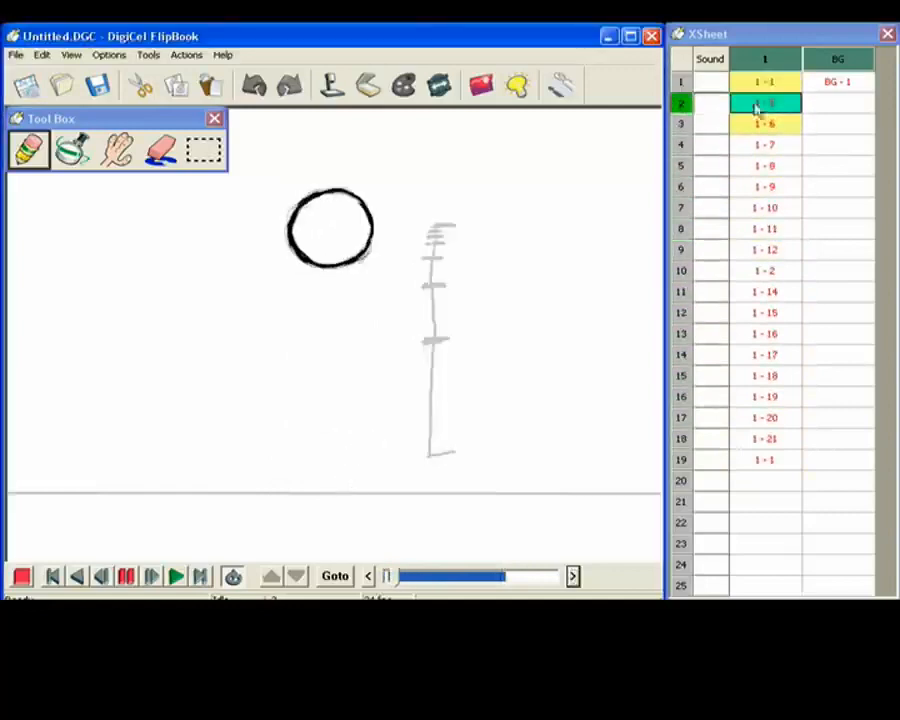
left_click(40, 56)
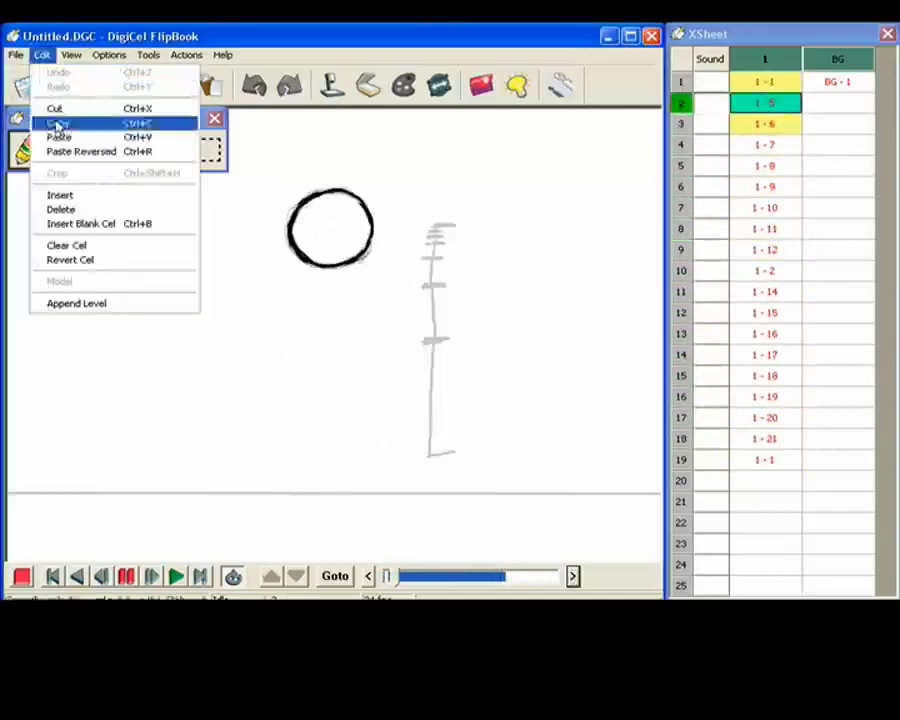
left_click(66, 195)
left_click(277, 371)
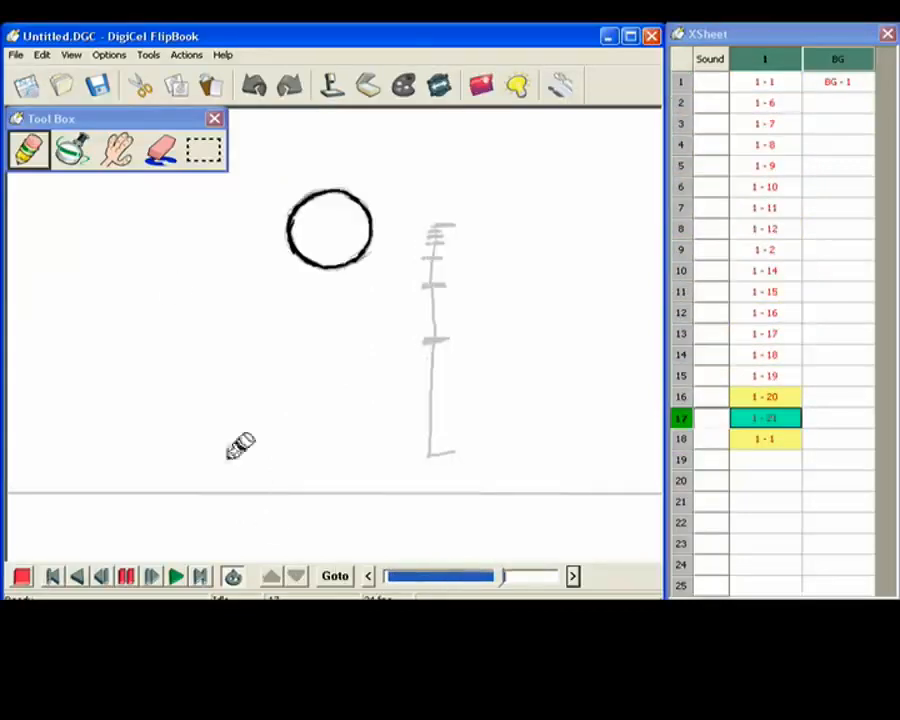
Delete the drawing 1-21 at frame 17 and shorten the playback range to match the tighter cycle.
left_click(42, 56)
left_click(66, 209)
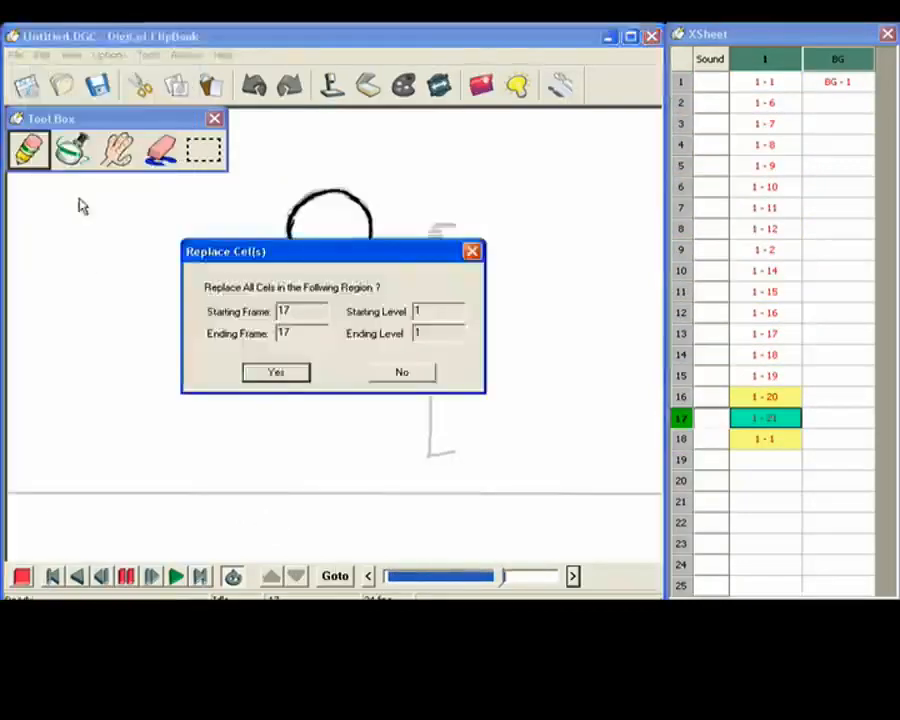
left_click(276, 370)
left_click_drag(516, 587, 498, 581)
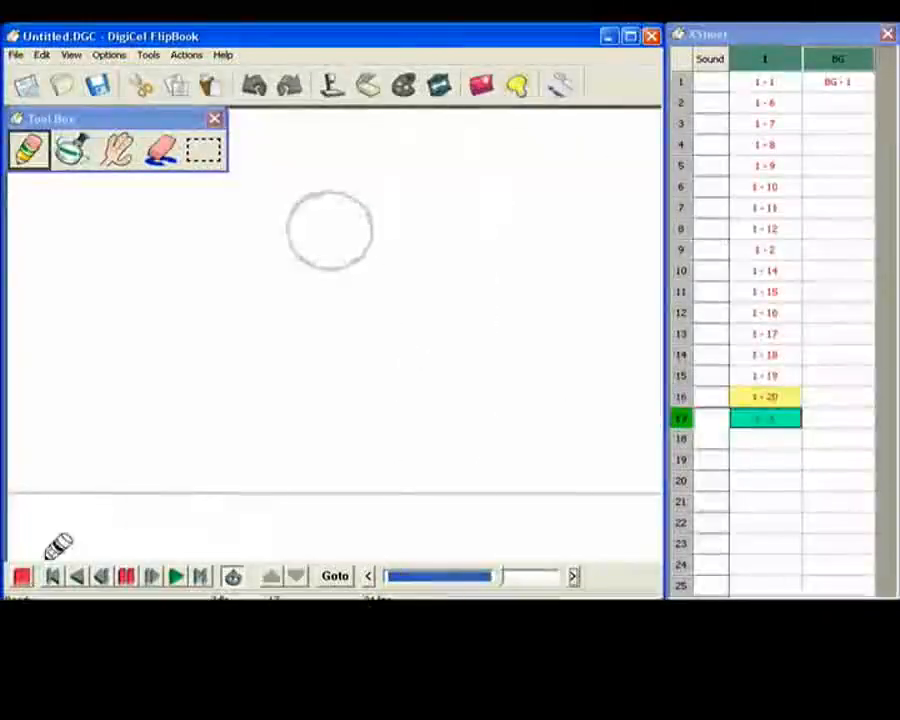
Flip back through the rising drawings to frame 10 and erase the stretched ball in drawing 1-14.
key("Up")
key("Up")
key("Up")
key("Up")
key("Up")
key("Up")
key("Up")
key("Up")
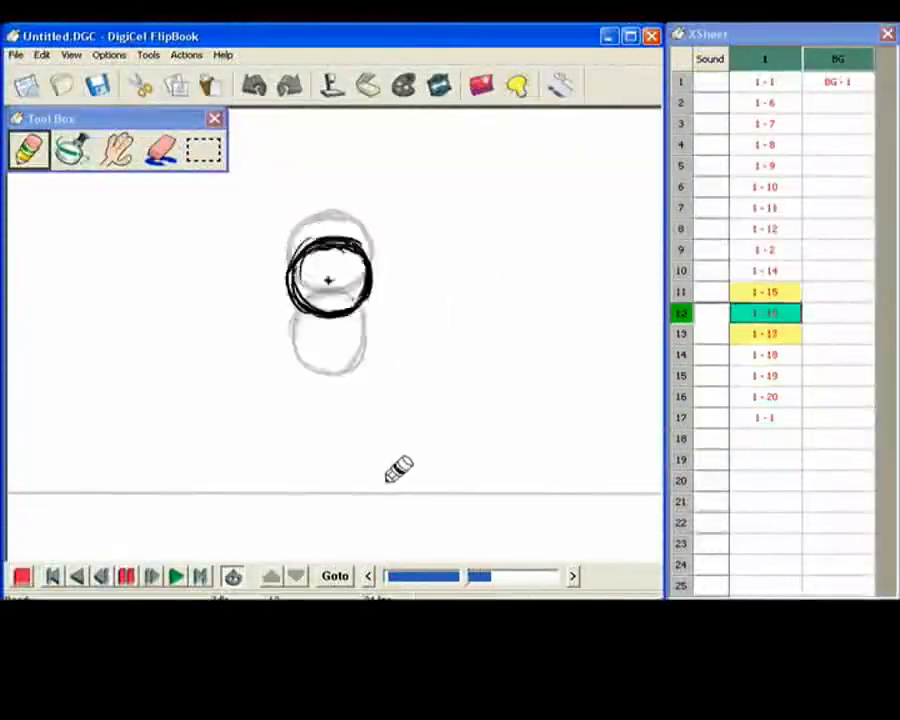
key("Down")
key("e")
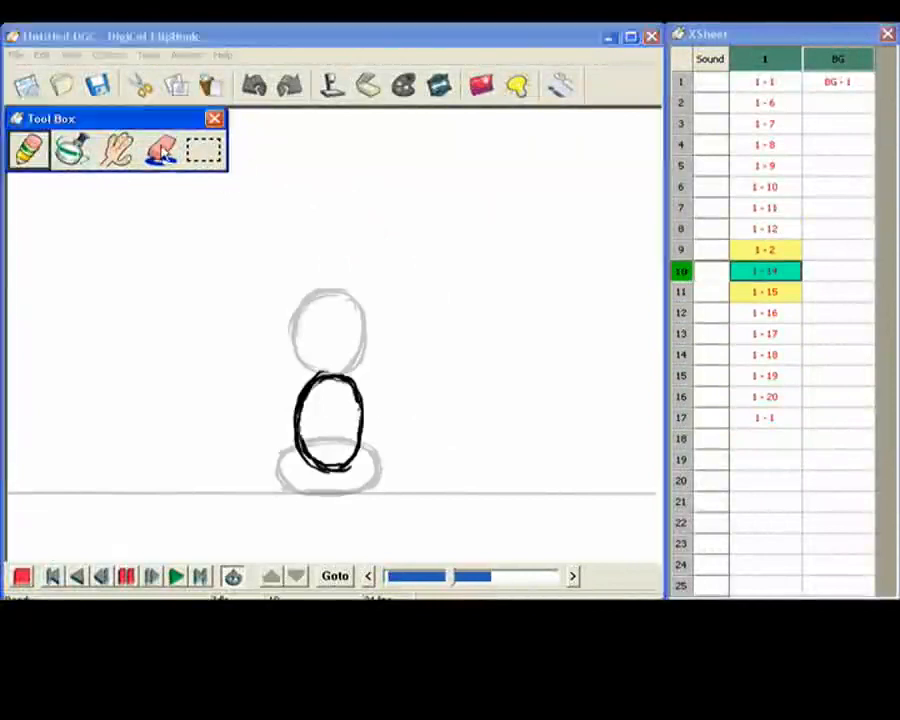
mouse_move(325, 382)
left_mouse_down()
mouse_move(321, 425)
mouse_move(355, 372)
mouse_move(353, 390)
mouse_move(373, 405)
mouse_move(355, 467)
mouse_move(356, 374)
mouse_move(312, 409)
mouse_move(338, 452)
left_mouse_up()
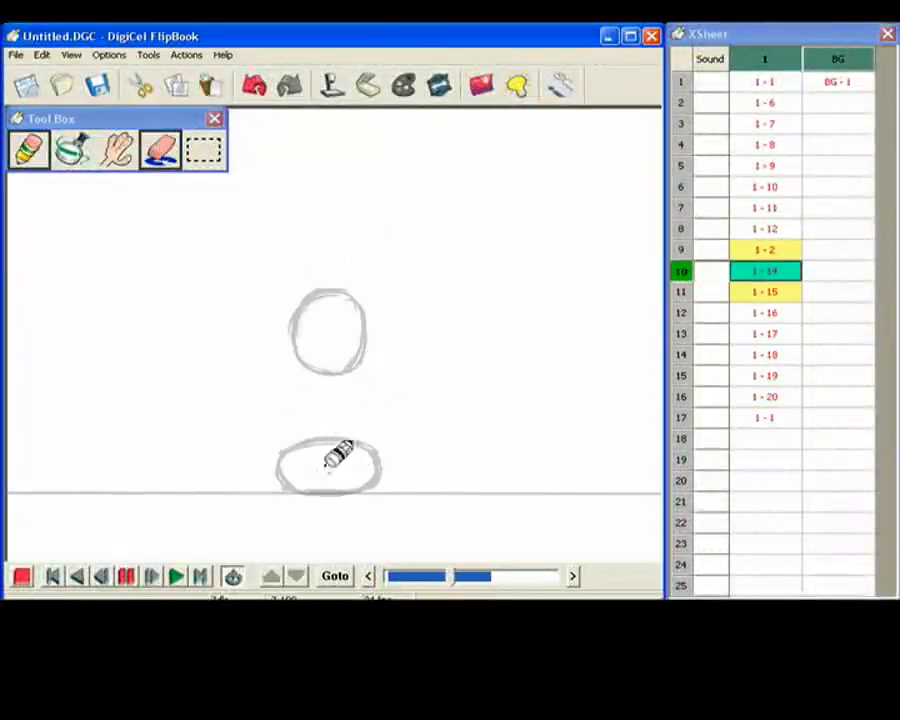
key("e")
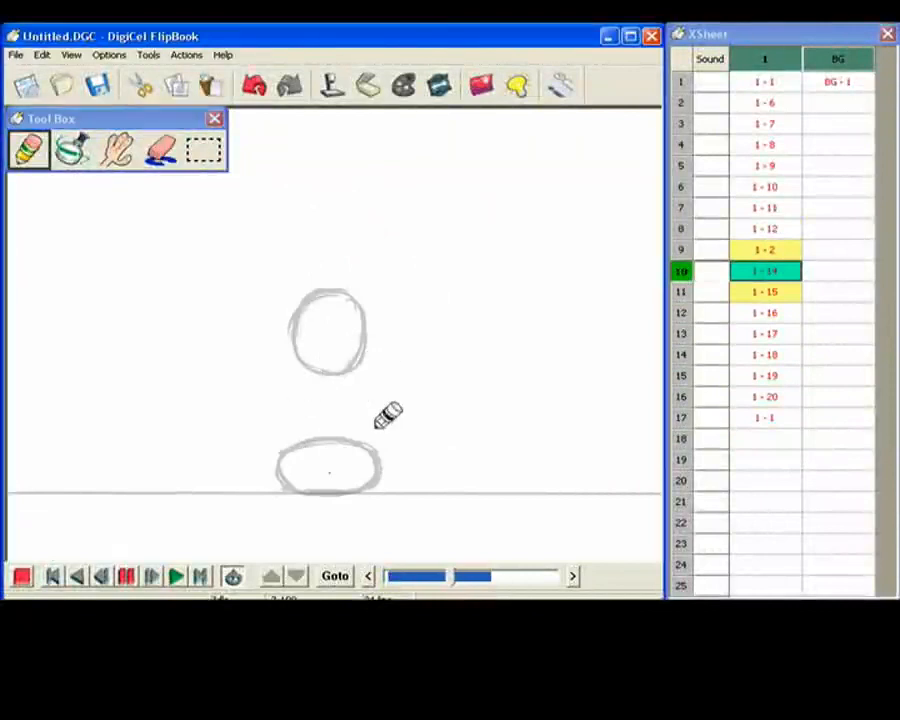
Redraw the ball in drawing 1-14 at frame 10 with a rounder shape, between its two neighbouring positions.
key("Up")
key("Down")
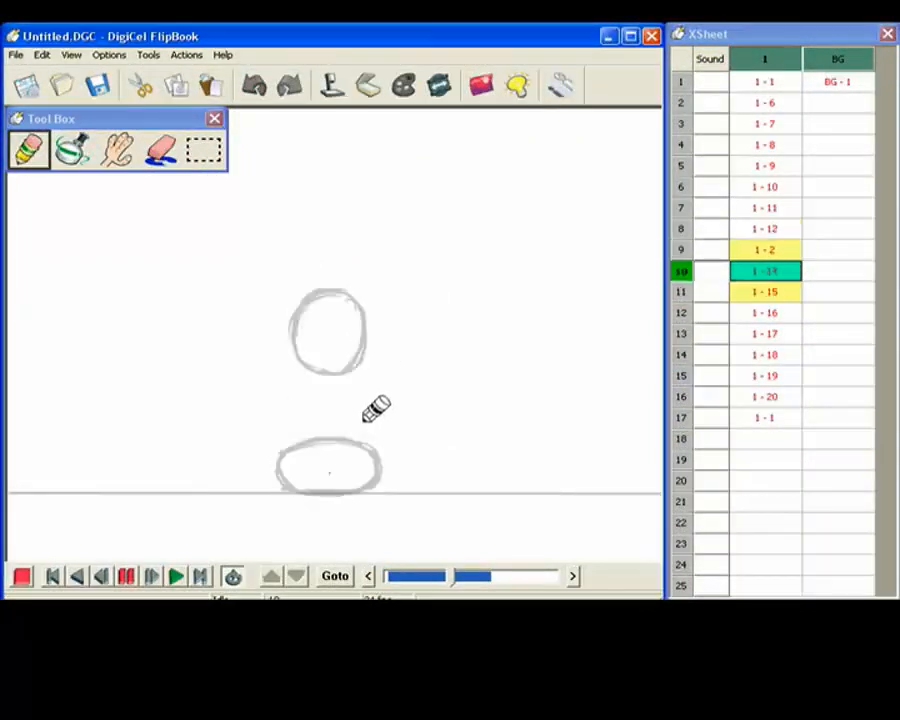
mouse_move(298, 455)
left_mouse_down()
mouse_move(334, 393)
mouse_move(314, 398)
mouse_move(350, 401)
mouse_move(365, 428)
mouse_move(365, 404)
mouse_move(337, 386)
mouse_move(308, 400)
mouse_move(352, 390)
mouse_move(331, 384)
mouse_move(314, 390)
mouse_move(312, 458)
mouse_move(307, 448)
mouse_move(343, 460)
mouse_move(307, 454)
mouse_move(329, 391)
mouse_move(304, 399)
mouse_move(371, 431)
left_mouse_up()
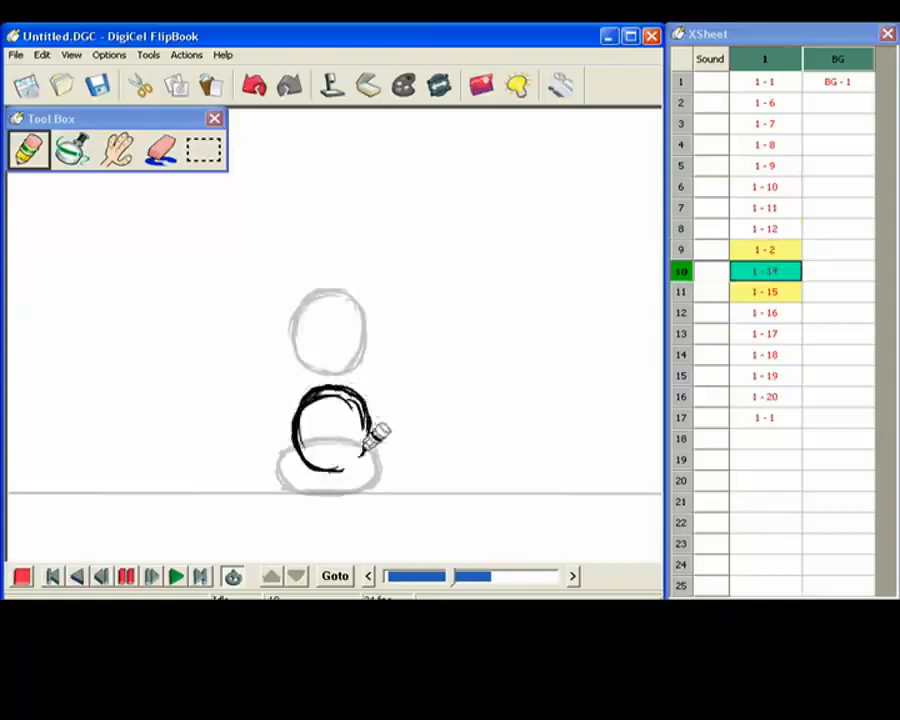
Flip back and forth through the drawings around the ground contact to examine the redrawn ball's motion.
key("Up")
key("Down")
key("Down")
key("Down")
key("Up")
key("Up")
key("Up")
key("Down")
key("Down")
key("Up")
key("Up")
key("Up")
key("Up")
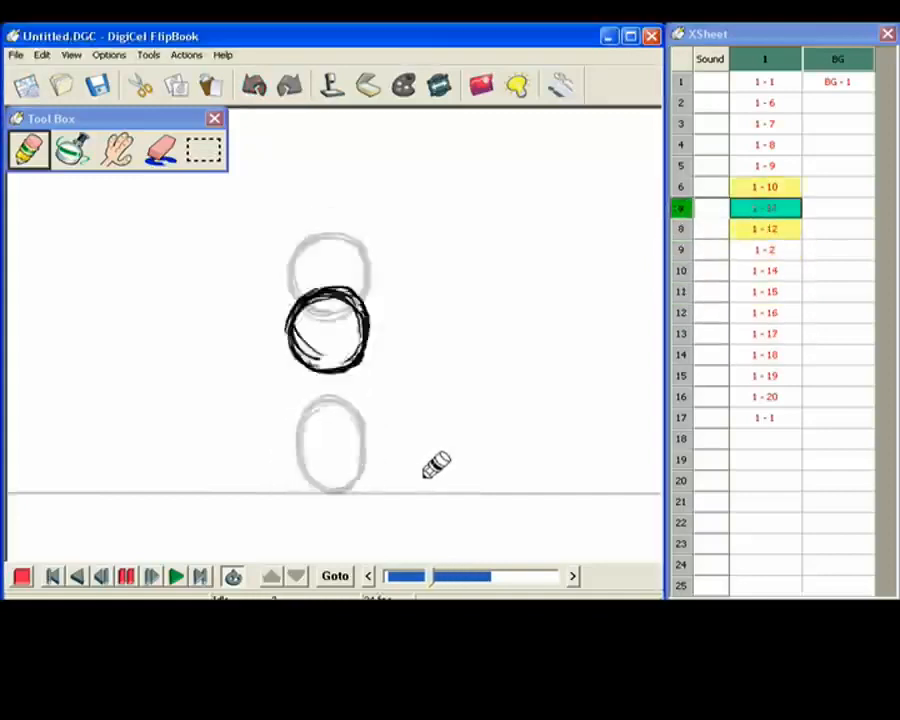
Erase the stretched ball in drawing 1-12 at frame 8 and redraw it rounder and slightly above the ground line.
key("Down")
left_click(161, 149)
mouse_move(331, 372)
left_mouse_down()
mouse_move(296, 459)
mouse_move(317, 447)
mouse_move(312, 484)
mouse_move(360, 390)
mouse_move(372, 458)
left_mouse_up()
left_click(29, 149)
key("Up")
key("Down")
mouse_move(316, 390)
left_mouse_down()
mouse_move(301, 423)
mouse_move(308, 397)
mouse_move(307, 456)
mouse_move(321, 384)
mouse_move(299, 409)
mouse_move(352, 389)
mouse_move(363, 397)
mouse_move(340, 387)
mouse_move(308, 454)
mouse_move(344, 454)
mouse_move(341, 463)
mouse_move(364, 399)
mouse_move(353, 452)
mouse_move(369, 419)
mouse_move(352, 456)
mouse_move(362, 454)
mouse_move(369, 408)
mouse_move(357, 392)
mouse_move(368, 412)
mouse_move(315, 388)
mouse_move(298, 399)
mouse_move(353, 392)
mouse_move(369, 436)
left_mouse_up()
key("Up")
key("Down")
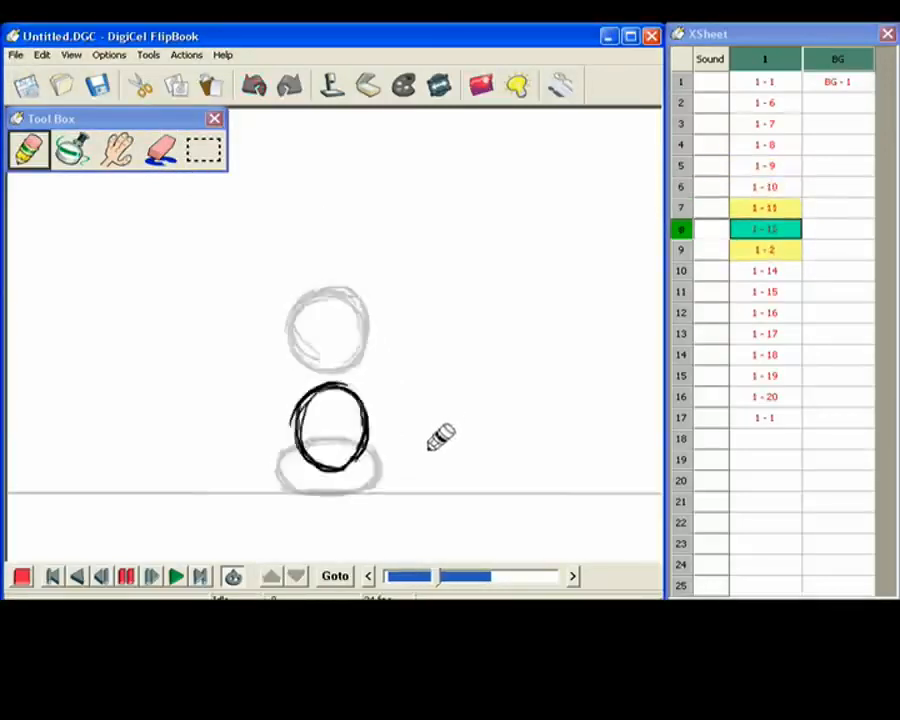
Insert a blank cel at frame 10 after the squash key and draw a slightly flattened ball resting on the ground line.
left_click(764, 257)
key("Return")
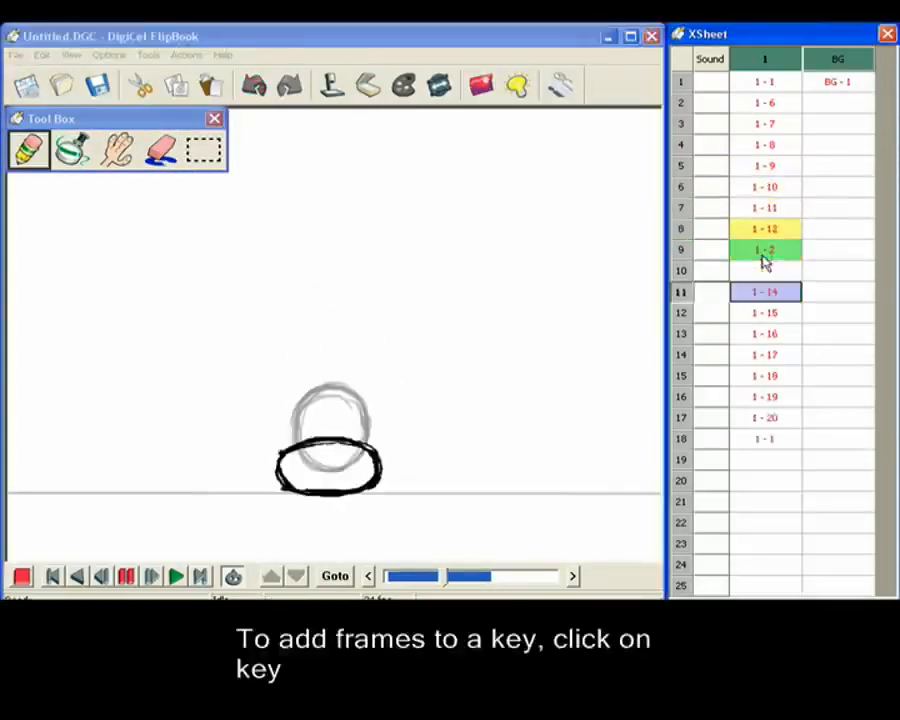
left_click(764, 274)
left_click(769, 280)
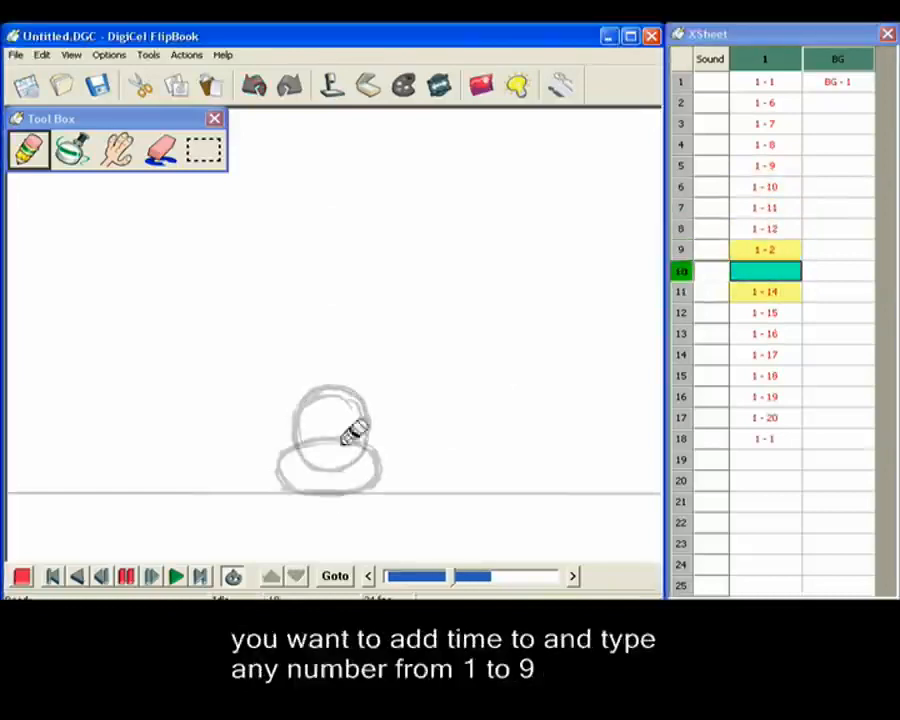
mouse_move(306, 434)
left_mouse_down()
mouse_move(295, 468)
mouse_move(324, 424)
mouse_move(318, 430)
mouse_move(373, 432)
mouse_move(301, 435)
mouse_move(348, 423)
mouse_move(311, 426)
mouse_move(296, 442)
mouse_move(310, 480)
mouse_move(290, 455)
mouse_move(316, 463)
mouse_move(294, 451)
mouse_move(318, 478)
mouse_move(301, 481)
mouse_move(338, 479)
mouse_move(342, 491)
mouse_move(355, 486)
mouse_move(376, 436)
mouse_move(369, 479)
mouse_move(372, 433)
mouse_move(322, 425)
mouse_move(366, 427)
mouse_move(371, 465)
mouse_move(359, 428)
mouse_move(311, 433)
mouse_move(350, 425)
mouse_move(377, 444)
left_mouse_up()
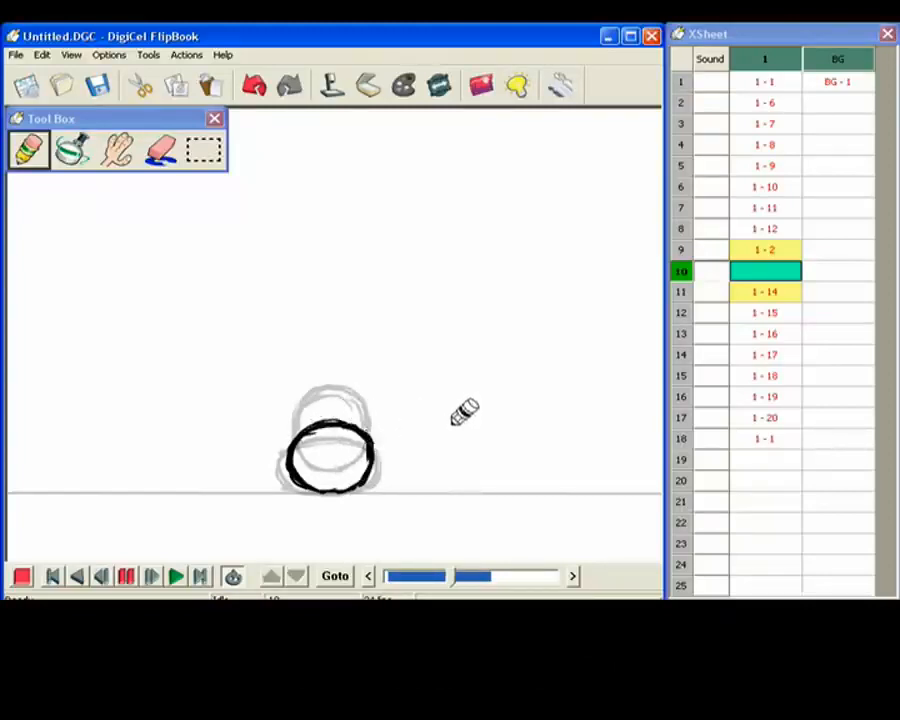
Flip through the drawings on both sides of frame 10 to check the new in-between against the squash and rebound.
key("Right")
key("Right")
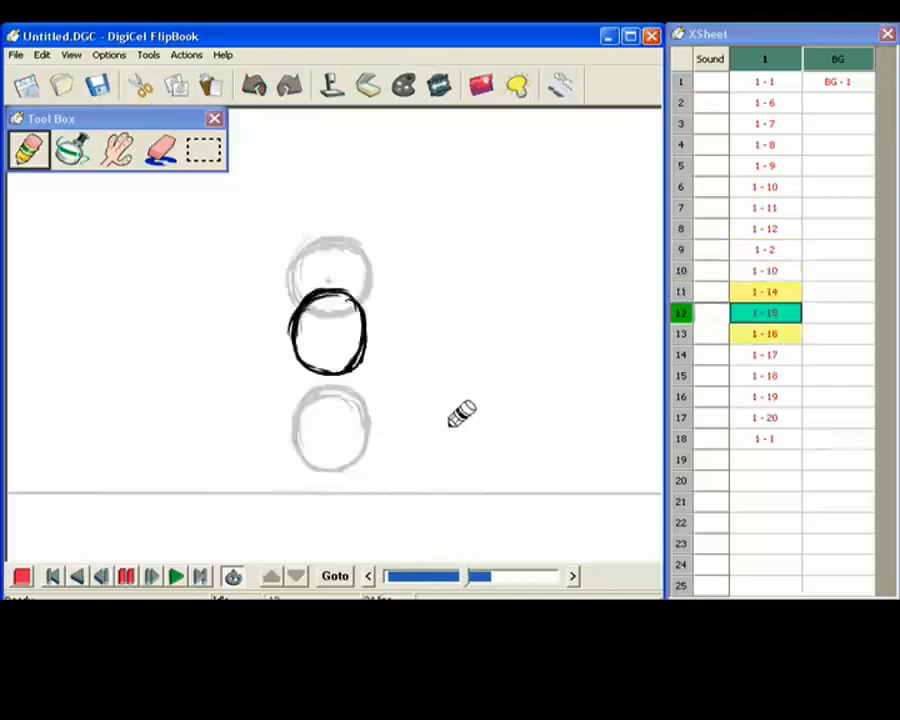
key("Left")
key("Left")
key("Left")
key("Left")
key("Left")
key("Right")
key("Right")
key("Right")
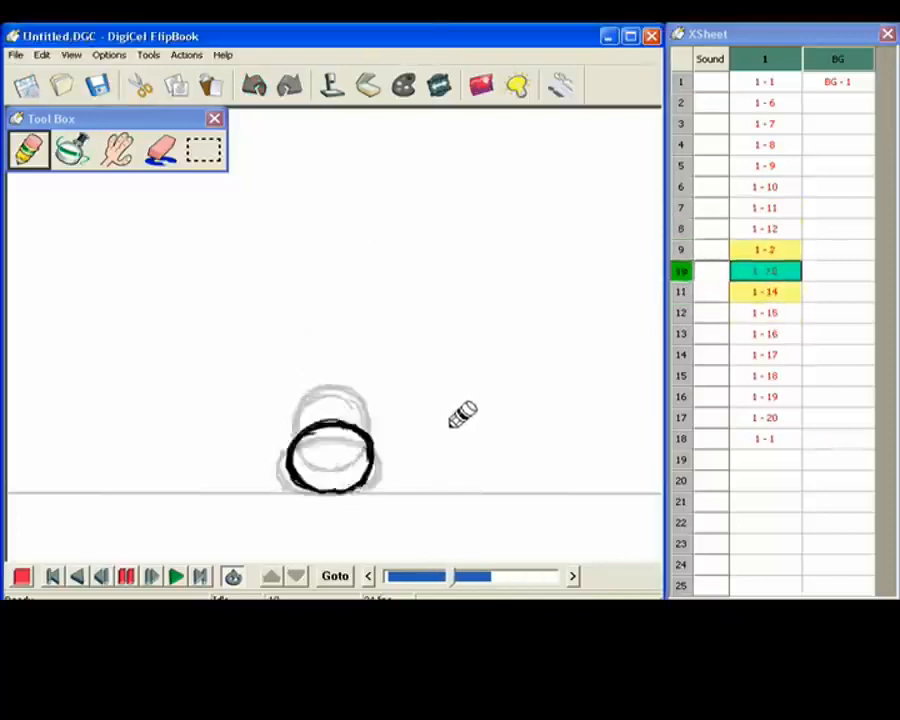
key("Right")
key("Right")
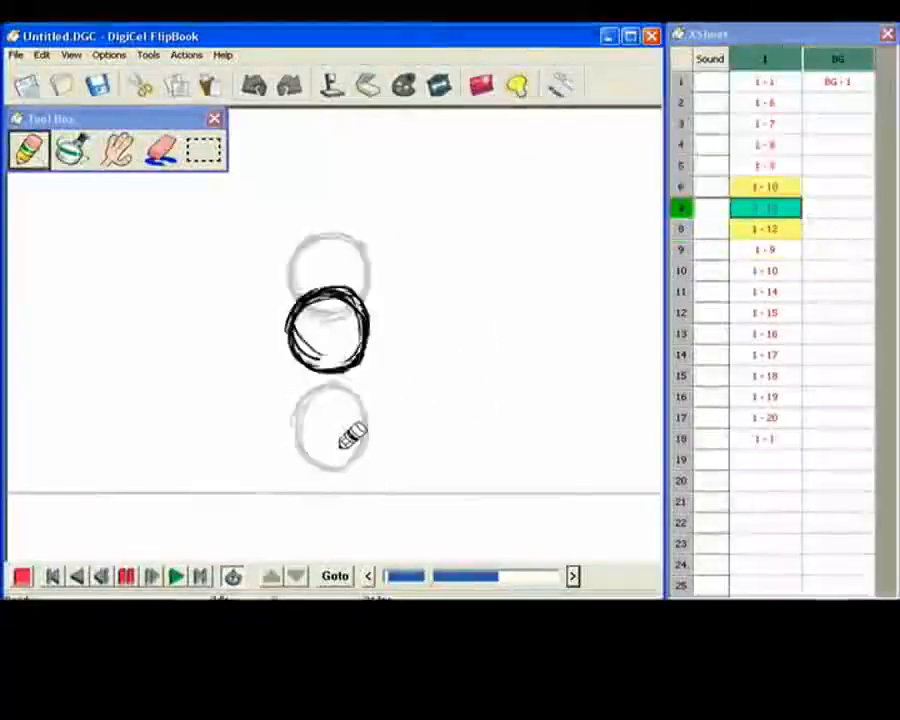
Return to drawing 1-1 at frame 1 and erase the spacing chart beside the ball.
key("Left")
key("Left")
key("Left")
key("Left")
key("Left")
key("Left")
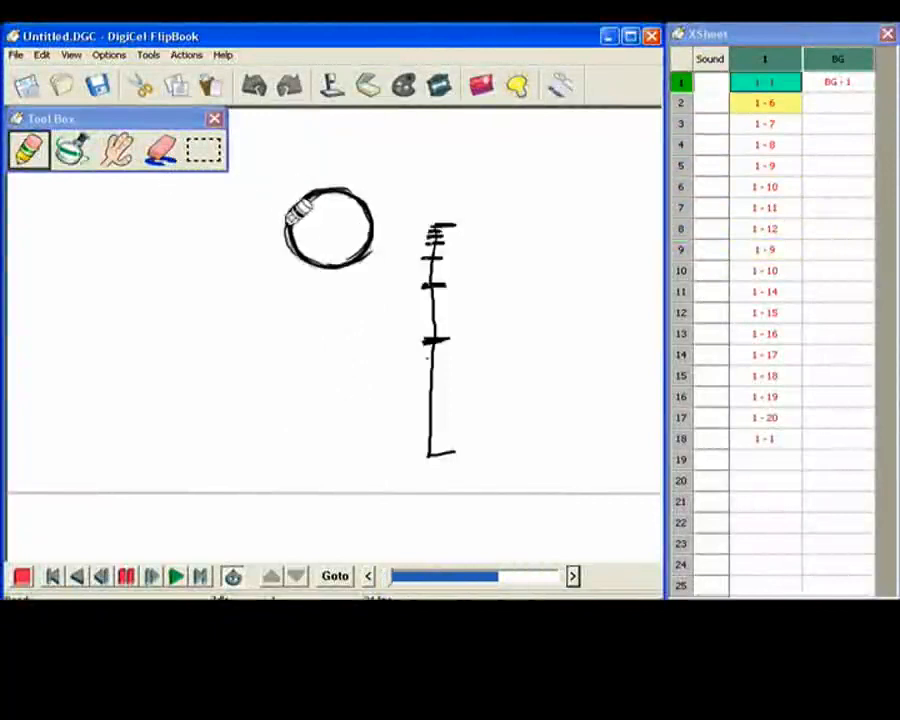
key("Delete")
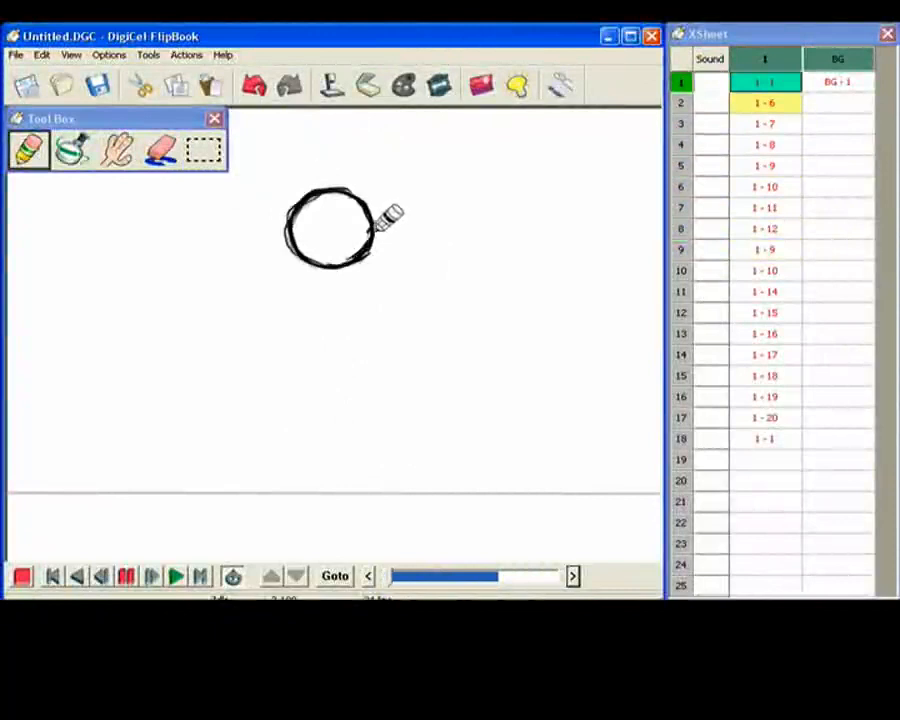
Draw a braided pigtail with a tufted end on each side of the ball in drawing 1-1.
left_click_drag(373, 228, 435, 222)
mouse_move(379, 222)
left_mouse_down()
mouse_move(450, 221)
mouse_move(401, 225)
mouse_move(452, 218)
left_mouse_up()
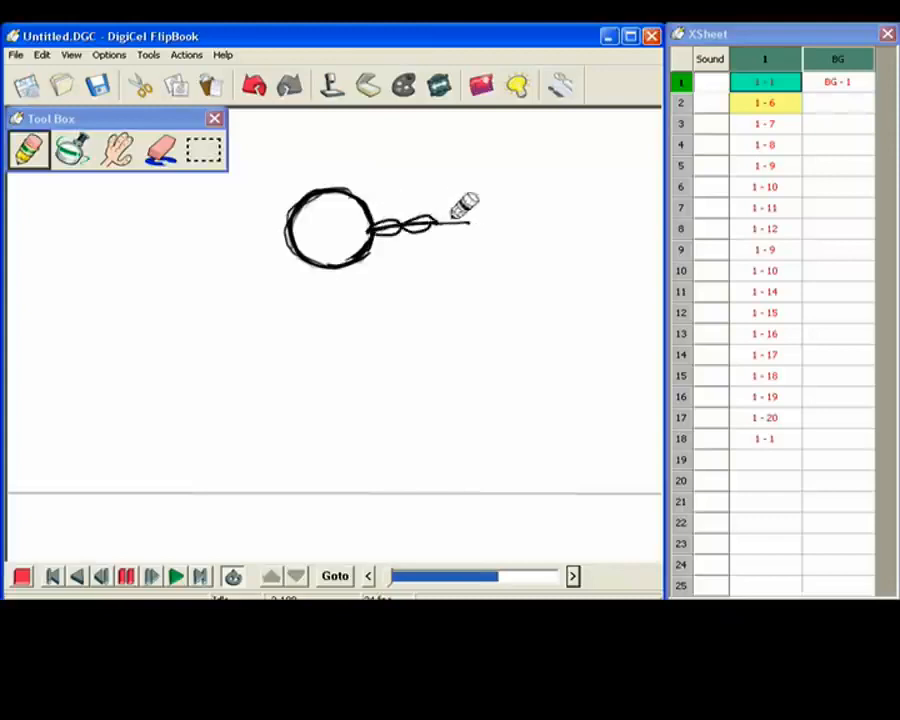
mouse_move(282, 232)
left_mouse_down()
mouse_move(226, 213)
mouse_move(291, 220)
mouse_move(238, 212)
mouse_move(256, 214)
mouse_move(190, 225)
mouse_move(258, 208)
left_mouse_up()
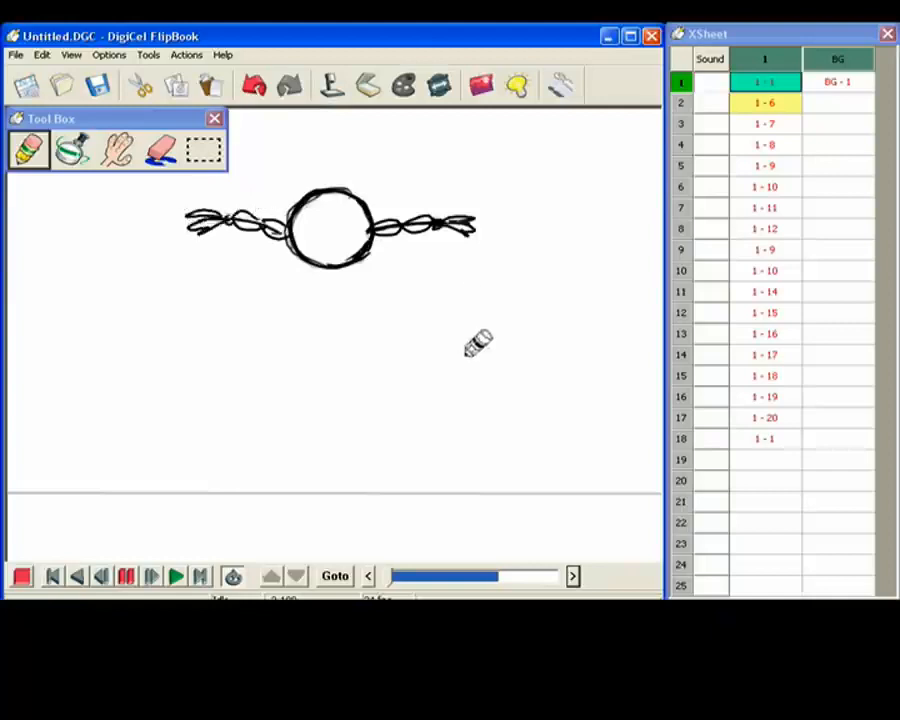
Draw the guide curve and tufted end of the right pigtail in drawing 1-6 at frame 2.
key("Down")
key("Up")
key("Down")
key("Down")
key("Up")
key("Up")
key("Down")
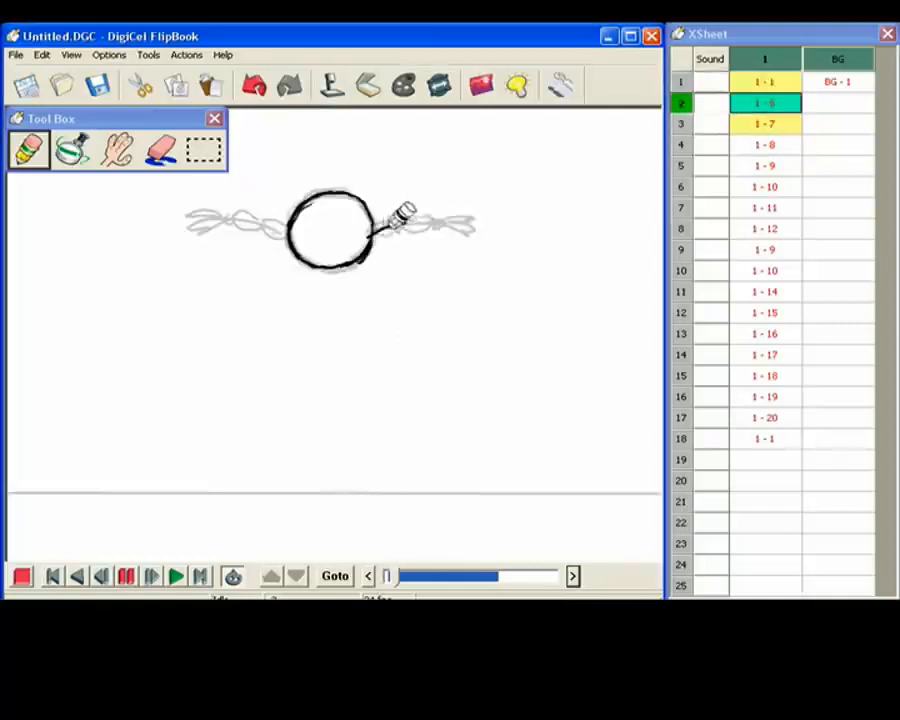
left_click_drag(415, 219, 447, 218)
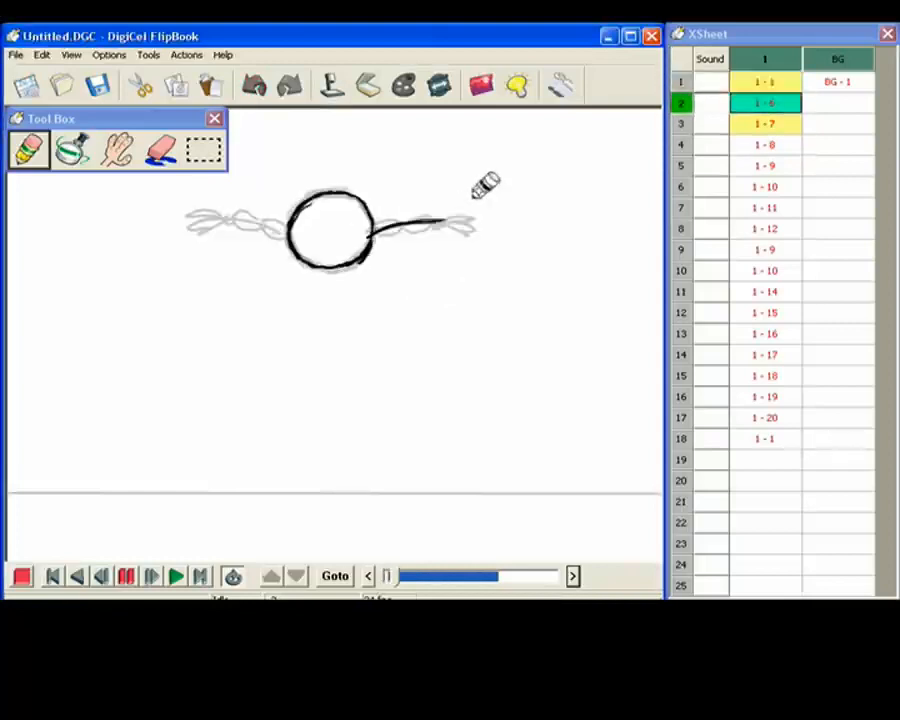
left_click_drag(438, 217, 477, 228)
key("Up")
key("Down")
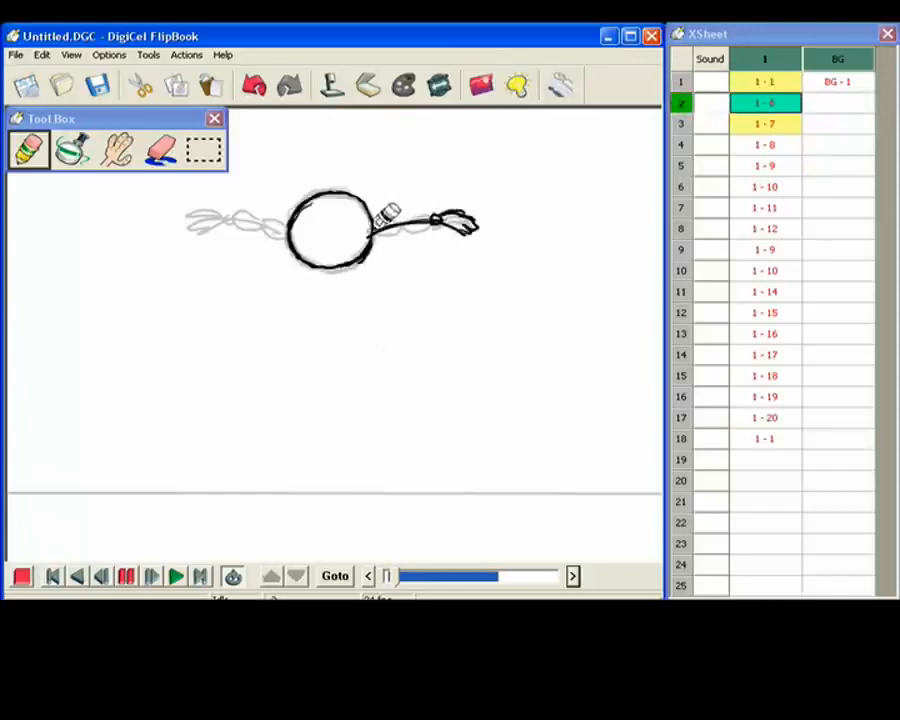
Add the braid loops to the right pigtail in drawing 1-6 and draw the complete left pigtail.
key("Up")
key("Down")
key("Up")
key("Down")
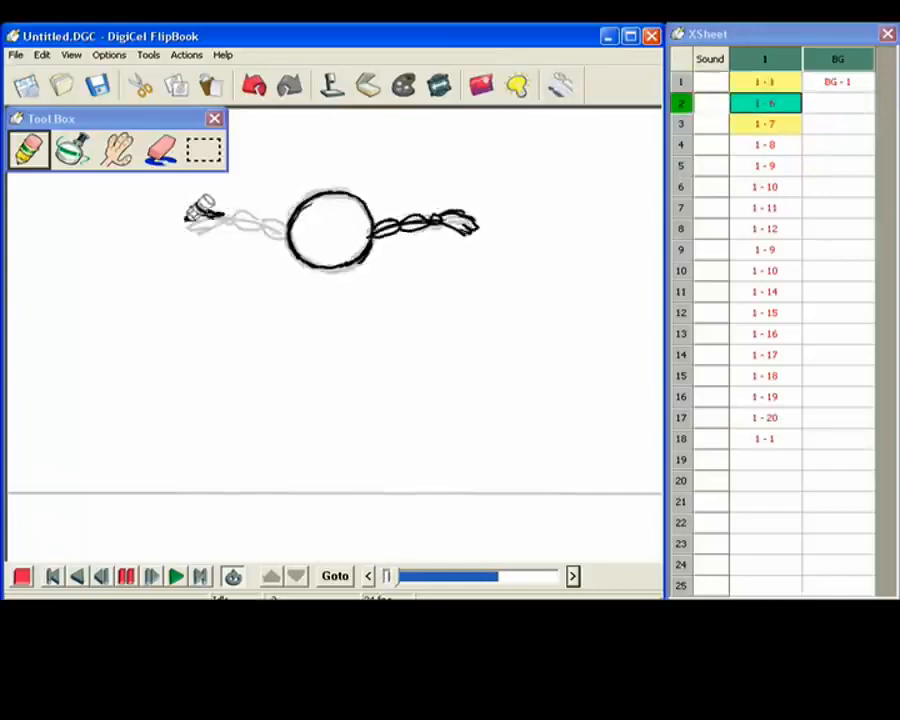
left_click_drag(207, 221, 231, 221)
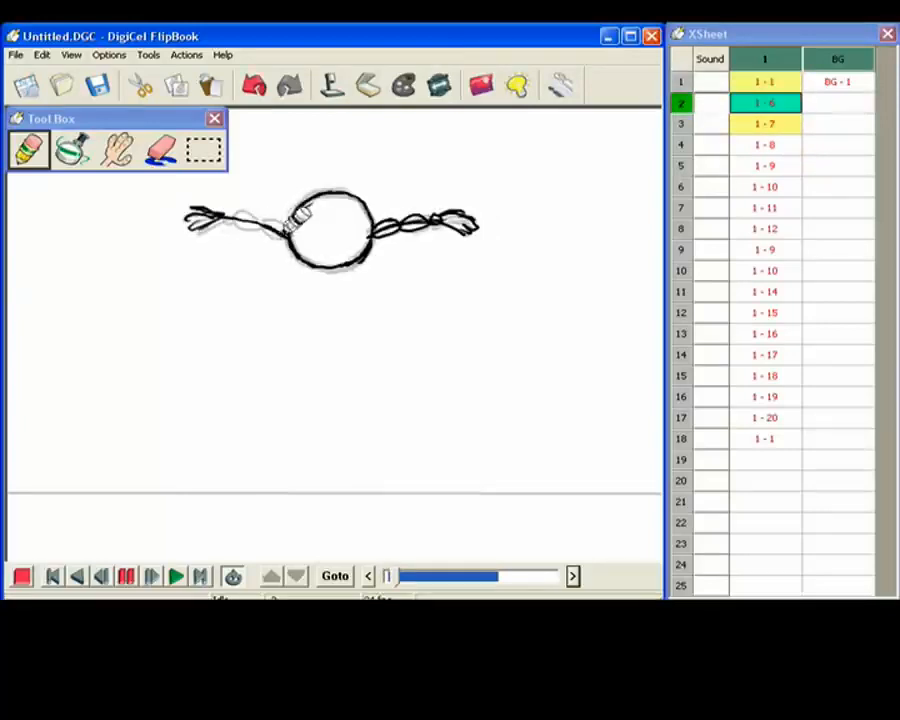
key("Up")
key("Down")
left_click_drag(275, 210, 279, 205)
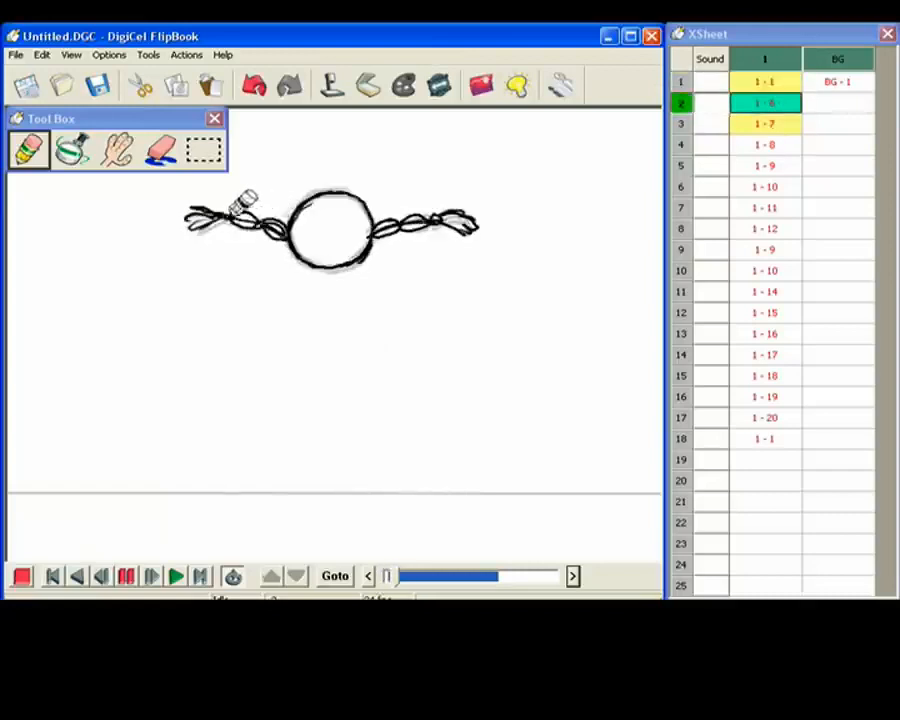
Draw the braided left pigtail on the ball in drawing 1-7 at frame 3, comparing it with frame 2.
key("Down")
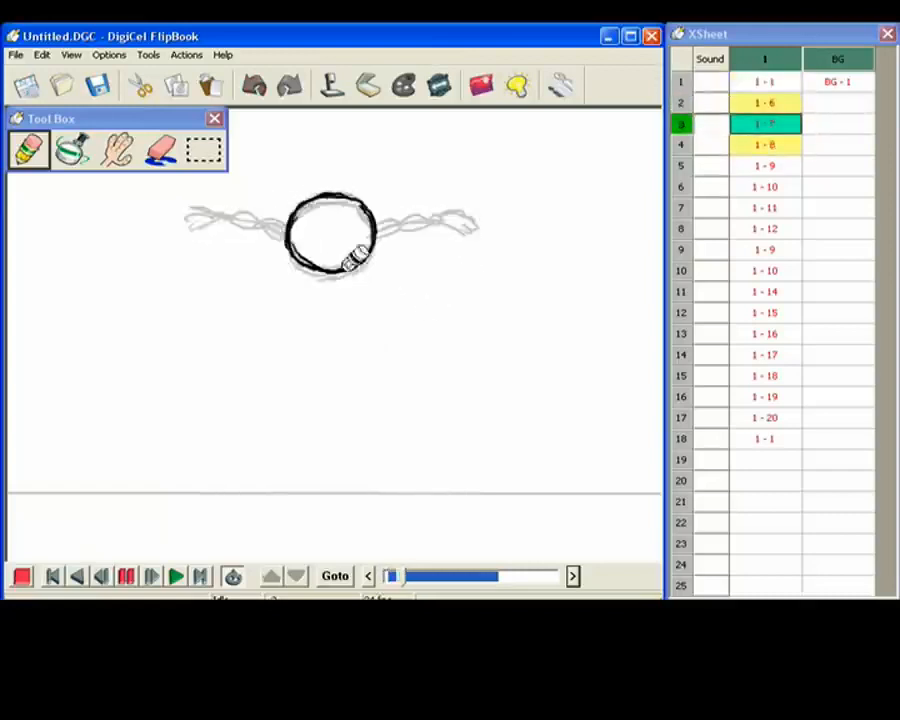
key("Up")
key("Down")
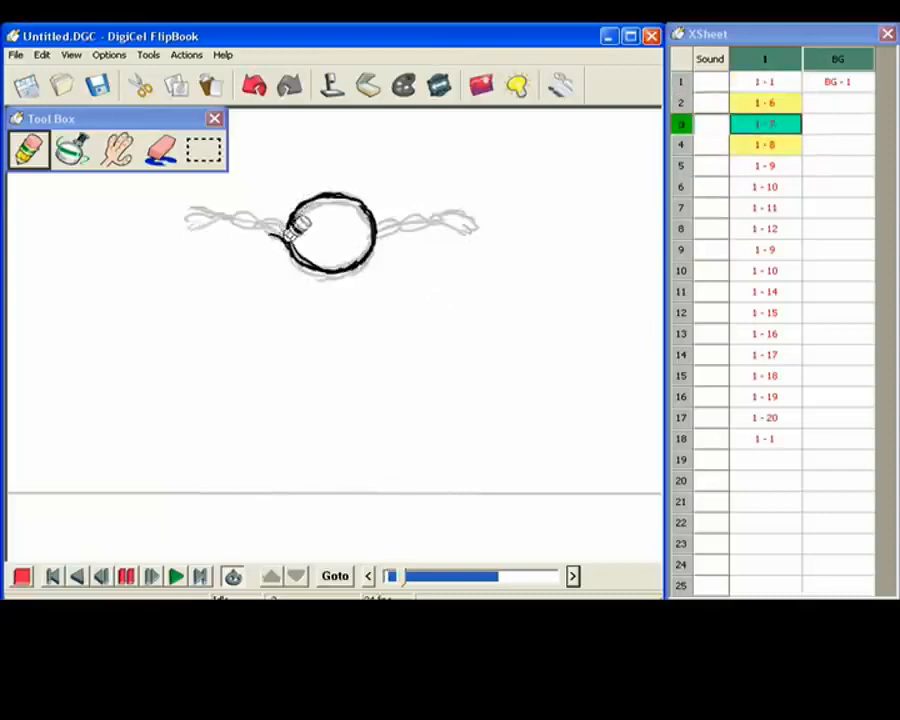
mouse_move(283, 211)
left_mouse_down()
mouse_move(267, 217)
mouse_move(238, 205)
left_mouse_up()
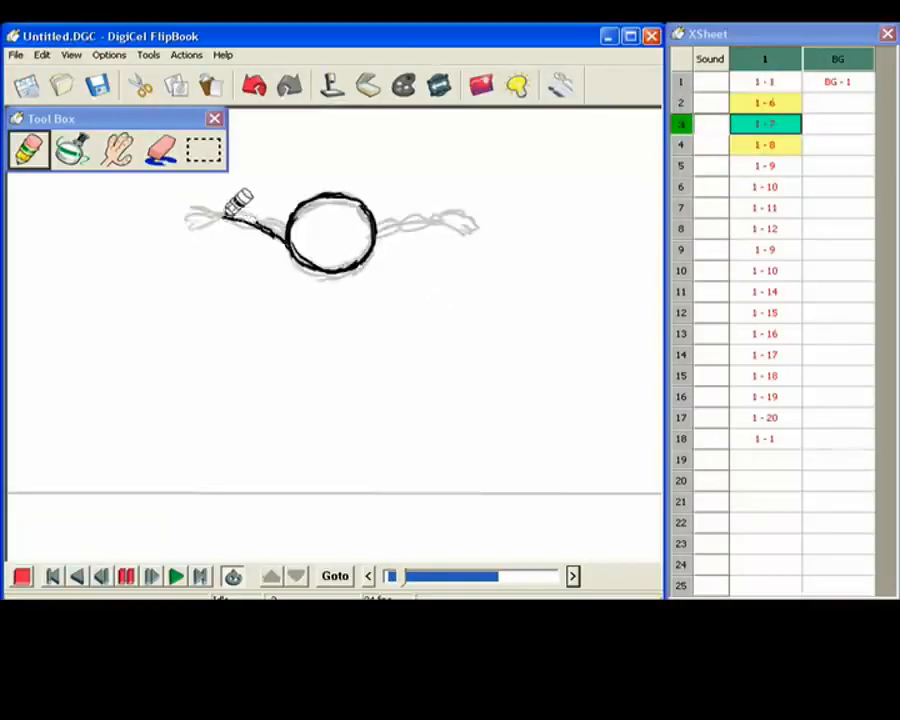
key("Up")
key("Down")
mouse_move(251, 221)
left_mouse_down()
mouse_move(285, 211)
mouse_move(267, 226)
mouse_move(286, 240)
left_mouse_up()
key("Left")
key("Right")
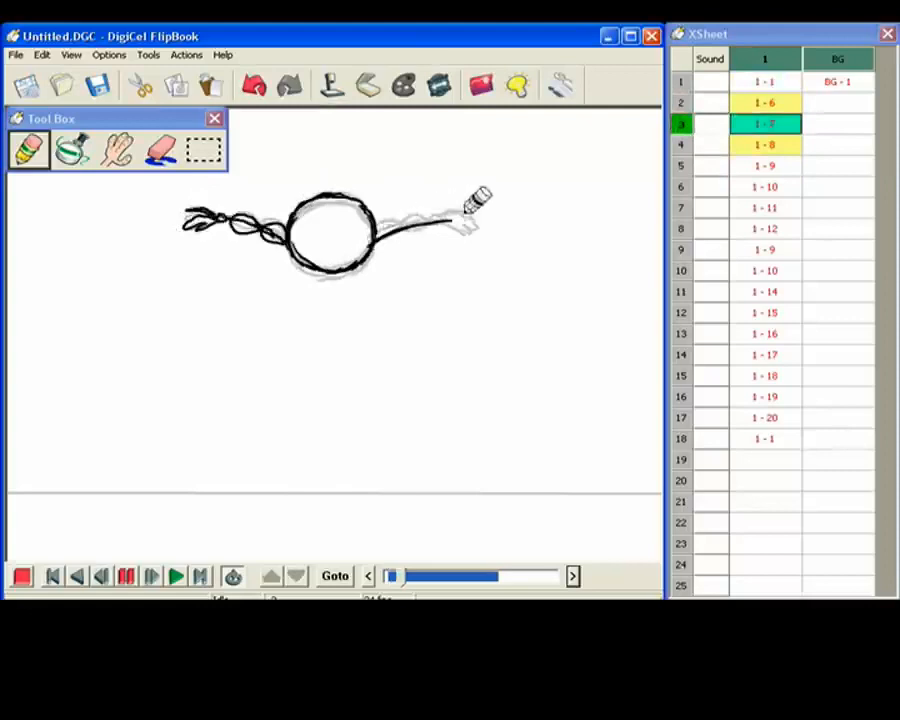
Draw the tufted end and braid loops of the right pigtail in drawing 1-7, comparing it with neighbouring drawings.
key("Right")
key("Left")
key("Left")
key("Right")
key("Left")
key("Right")
mouse_move(482, 207)
left_mouse_down()
mouse_move(465, 233)
mouse_move(435, 208)
mouse_move(435, 218)
mouse_move(409, 225)
mouse_move(435, 222)
mouse_move(404, 227)
left_mouse_up()
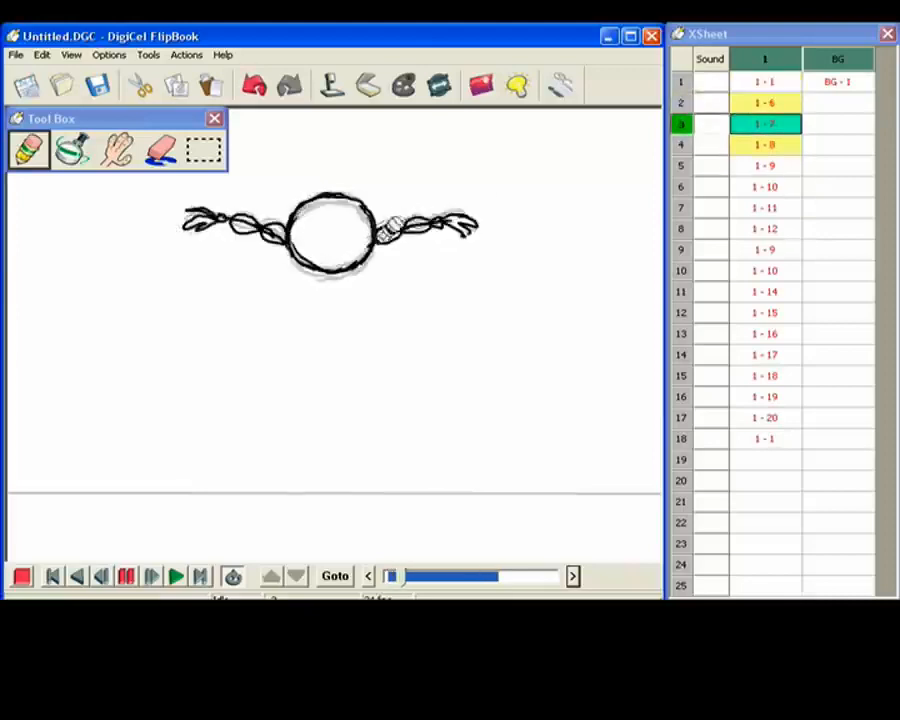
Draw the braided left pigtail with its tufted end on the ball in drawing 1-8 at frame 4.
key("Right")
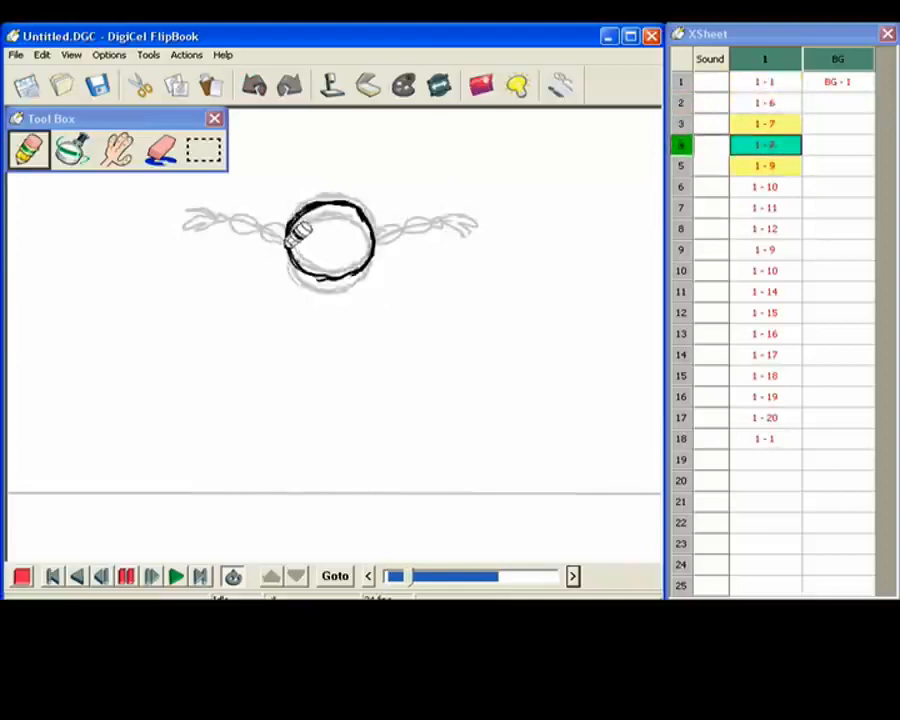
left_click_drag(282, 228, 254, 203)
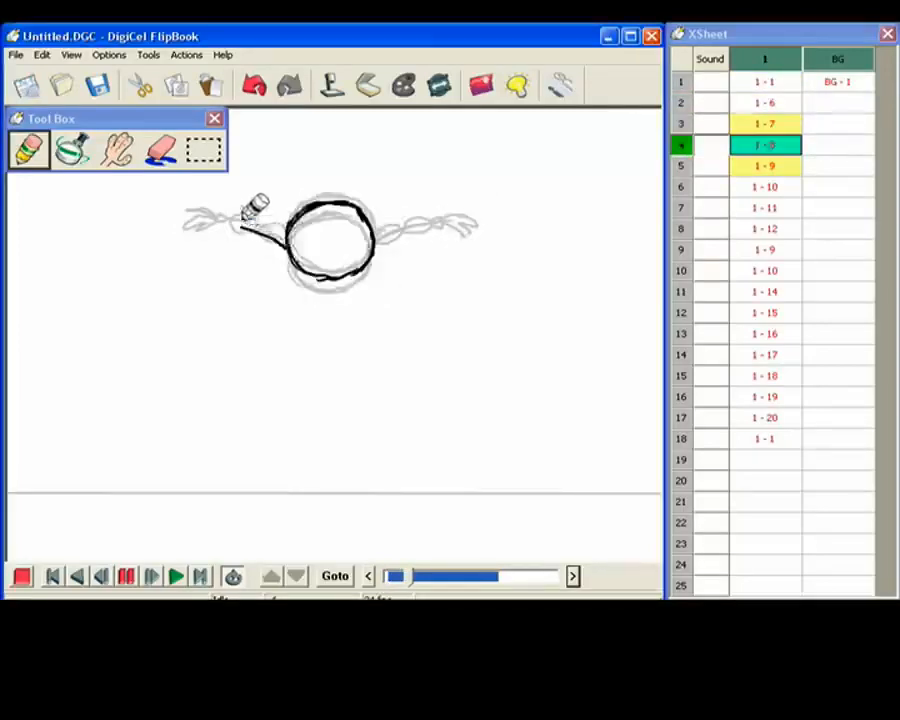
key("Left")
key("Right")
key("Left")
key("Right")
mouse_move(230, 207)
left_mouse_down()
mouse_move(205, 214)
mouse_move(238, 222)
left_mouse_up()
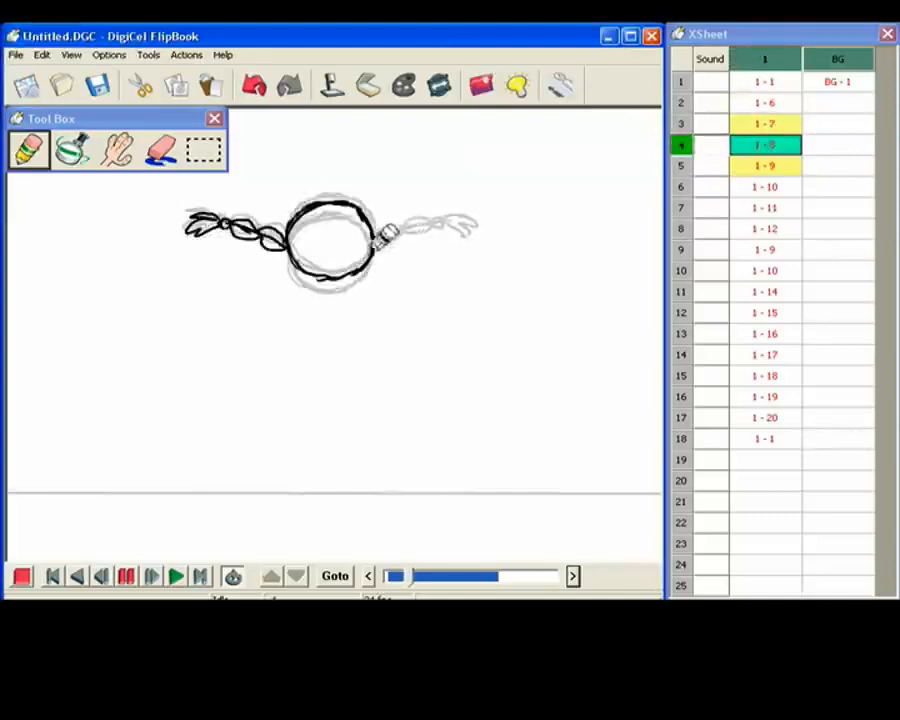
Draw the braided right pigtail in drawing 1-8 and flip between neighbouring drawings to check its motion.
key("Left")
key("Right")
left_click_drag(376, 243, 446, 221)
key("Left")
key("Right")
key("Right")
key("Left")
key("Right")
key("Left")
key("Right")
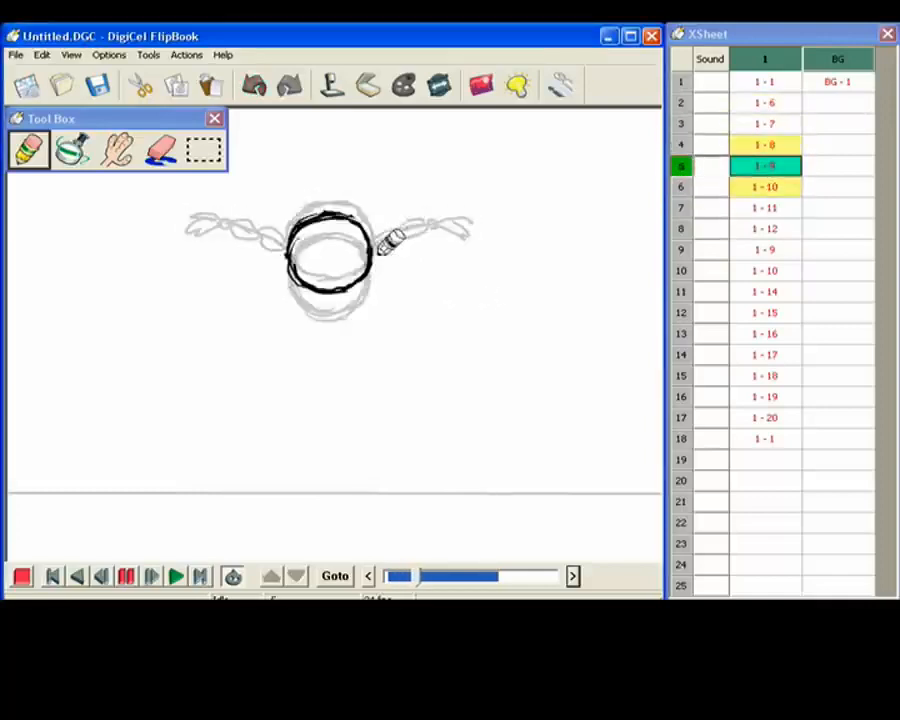
Draw the braided right pigtail with its tufted end on the ball in drawing 1-9 at frame 5.
left_click_drag(390, 245, 440, 225)
key("Left")
key("Left")
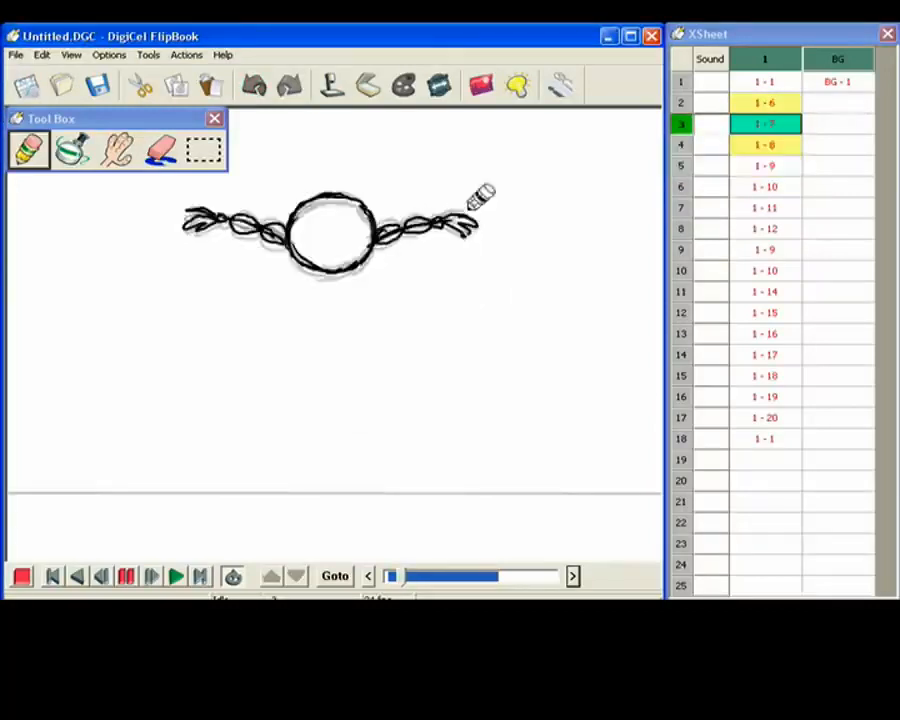
key("Right")
key("Right")
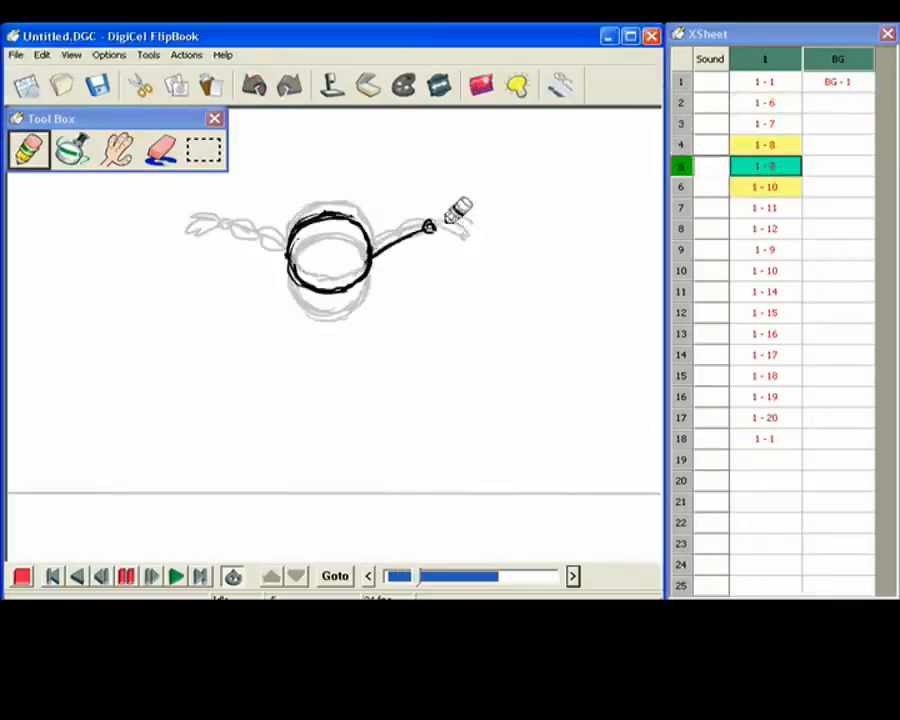
left_click_drag(462, 228, 470, 233)
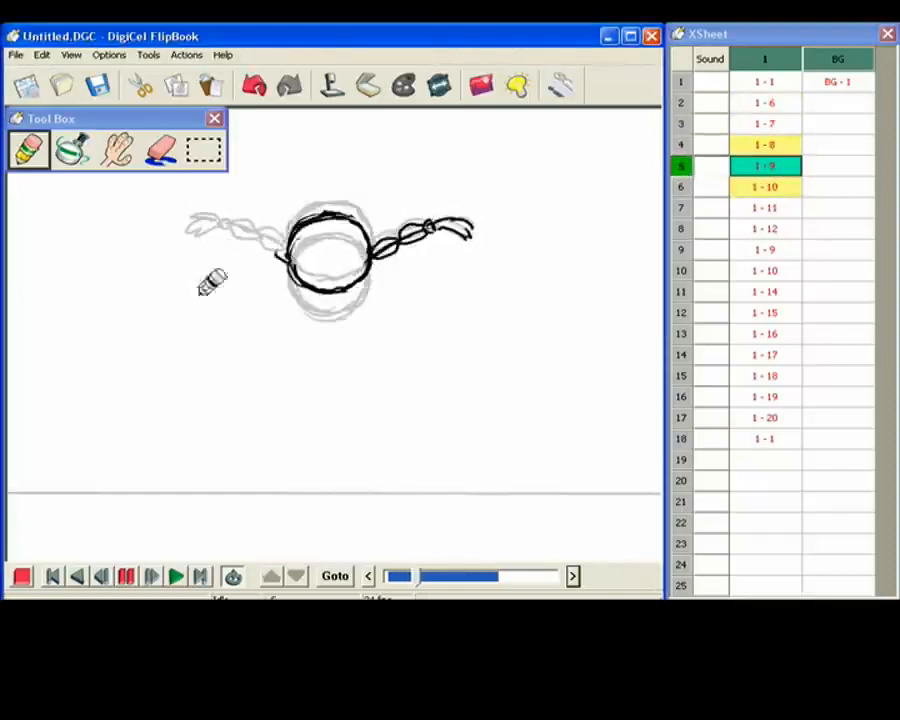
Draw the braided left pigtail in drawing 1-9 at frame 5 and flip between neighbouring drawings to check its motion.
mouse_move(290, 256)
left_mouse_down()
mouse_move(251, 238)
mouse_move(221, 240)
mouse_move(281, 253)
mouse_move(269, 246)
mouse_move(295, 240)
mouse_move(242, 242)
mouse_move(260, 225)
mouse_move(235, 235)
mouse_move(208, 219)
left_mouse_up()
key("Left")
key("Right")
key("Left")
key("Right")
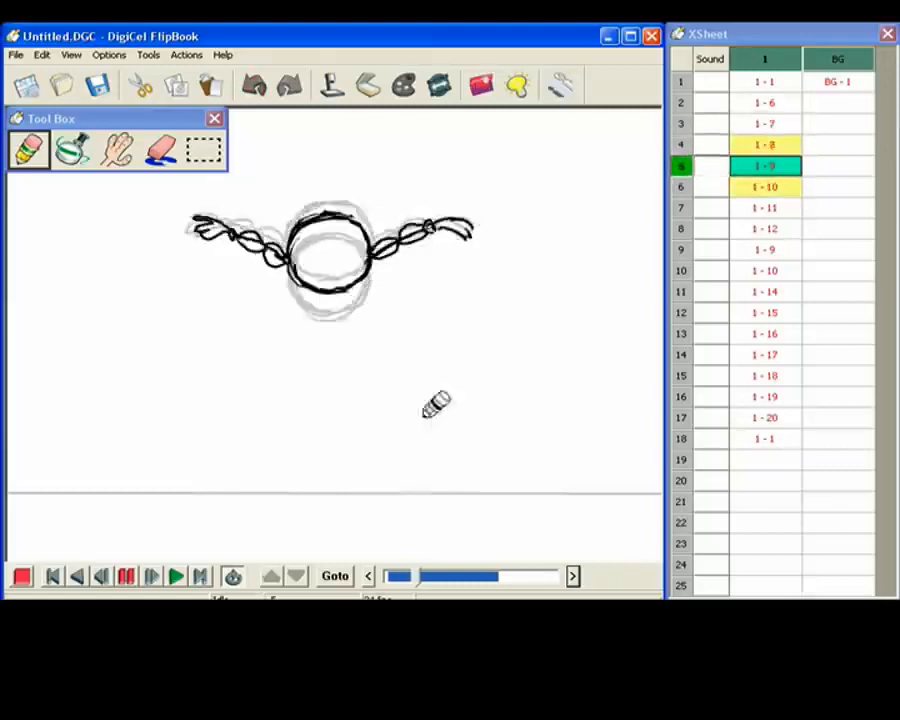
key("Right")
key("Left")
key("Left")
key("Right")
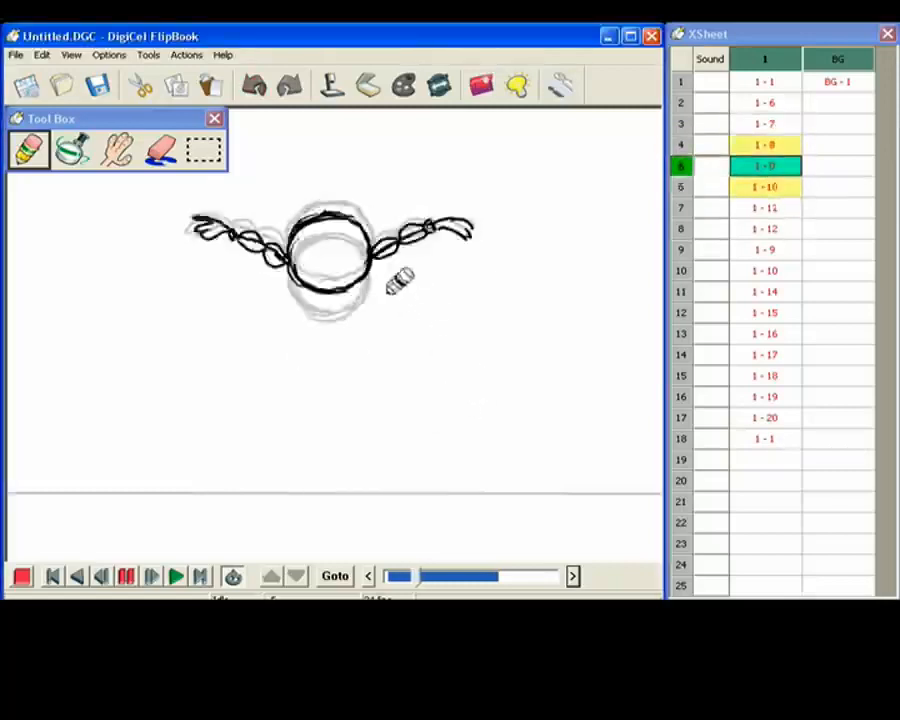
Draw the braided right pigtail on the ball in drawing 1-10 at frame 6, comparing it with frame 5.
key("Right")
mouse_move(391, 267)
left_mouse_down()
mouse_move(442, 230)
mouse_move(404, 247)
mouse_move(462, 220)
left_mouse_up()
key("Left")
key("Right")
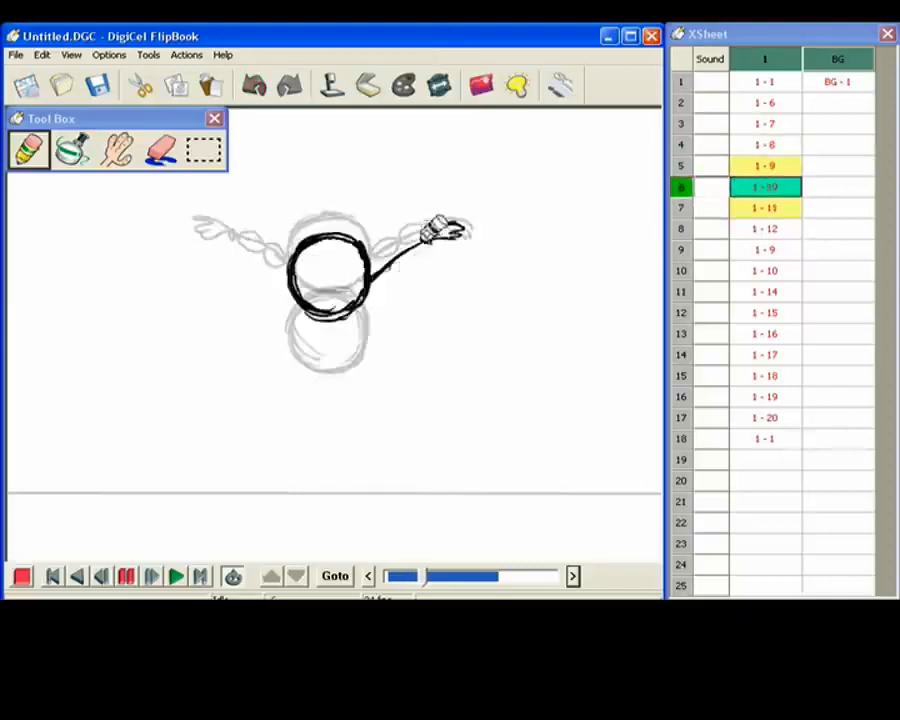
key("Left")
key("Right")
key("Left")
key("Right")
key("Left")
key("Right")
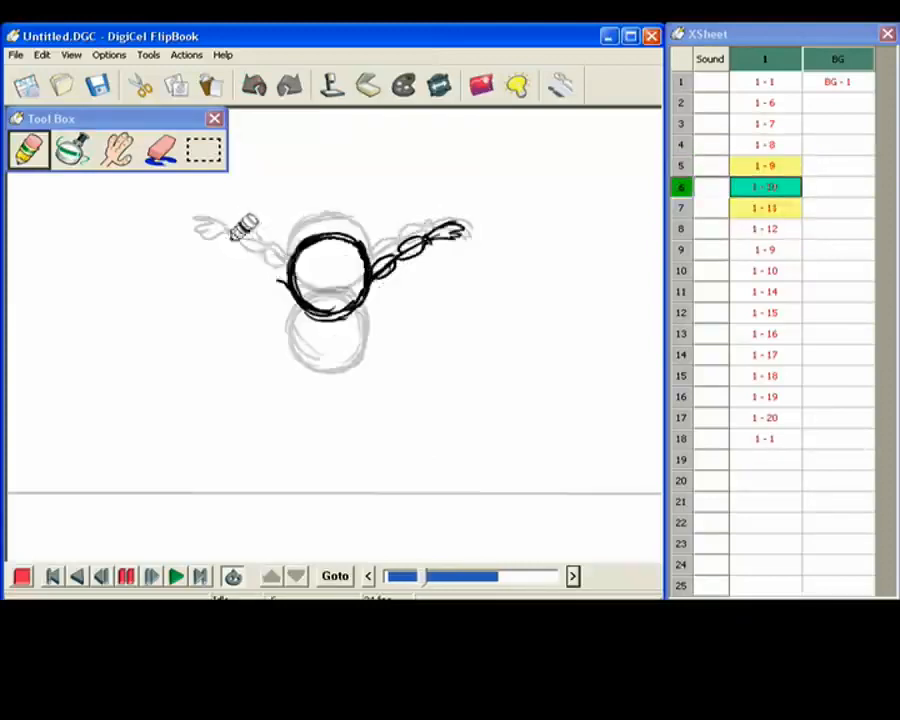
Draw the centre line and braid loops of the left pigtail in drawing 1-10 at frame 6.
mouse_move(292, 272)
left_mouse_down()
mouse_move(250, 248)
mouse_move(290, 272)
mouse_move(240, 256)
left_mouse_up()
key("Left")
key("Right")
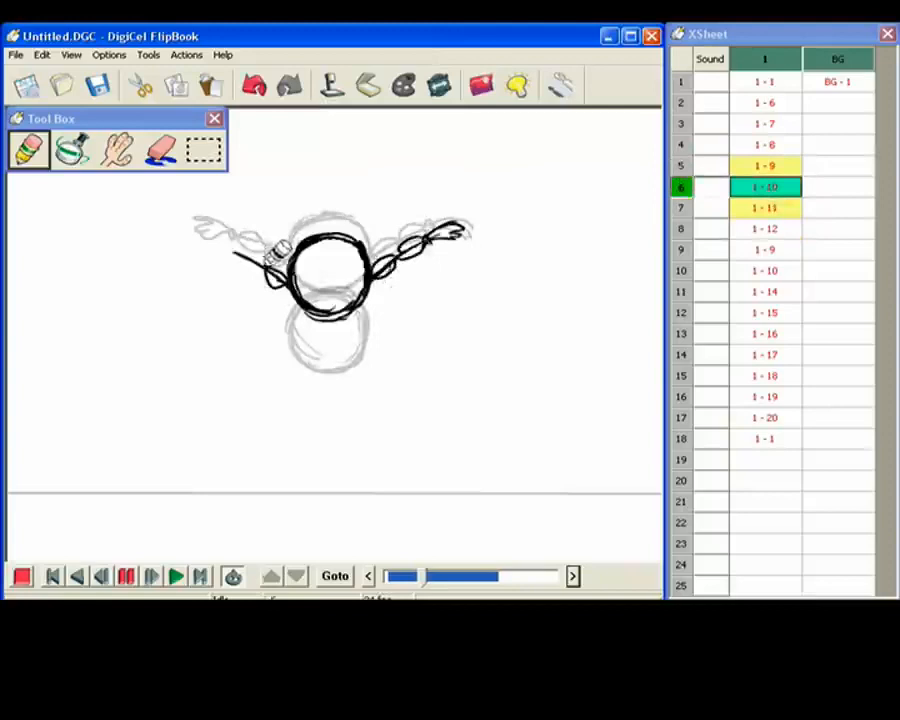
key("Left")
key("Right")
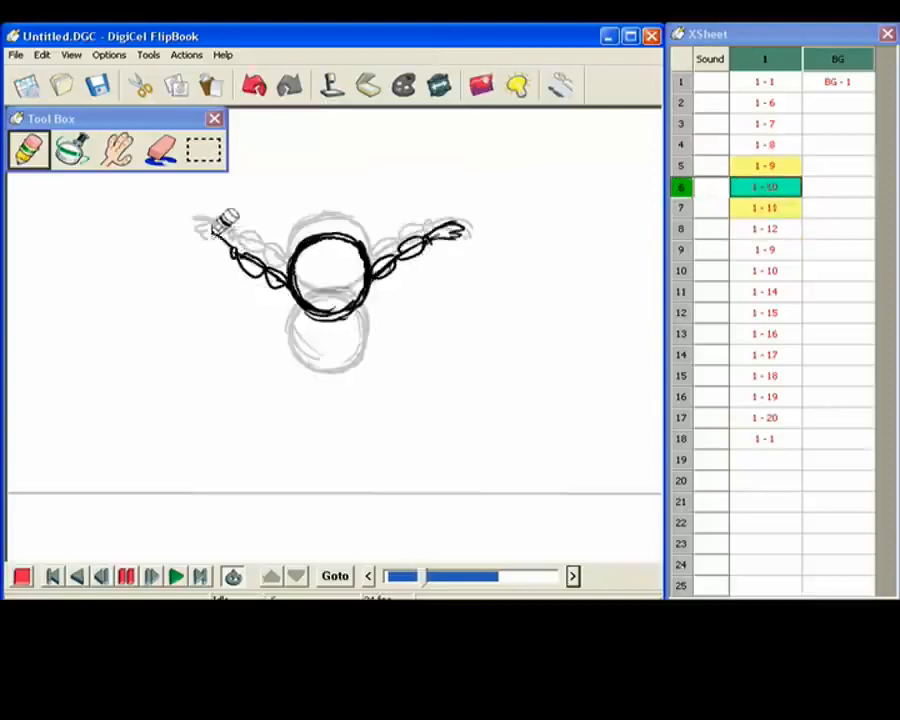
Finish the left pigtail's tufted end in drawing 1-10 and flip through the neighbouring drawings to check the motion.
key("Right")
key("Left")
key("Left")
key("Right")
key("Left")
key("Left")
key("Right")
key("Right")
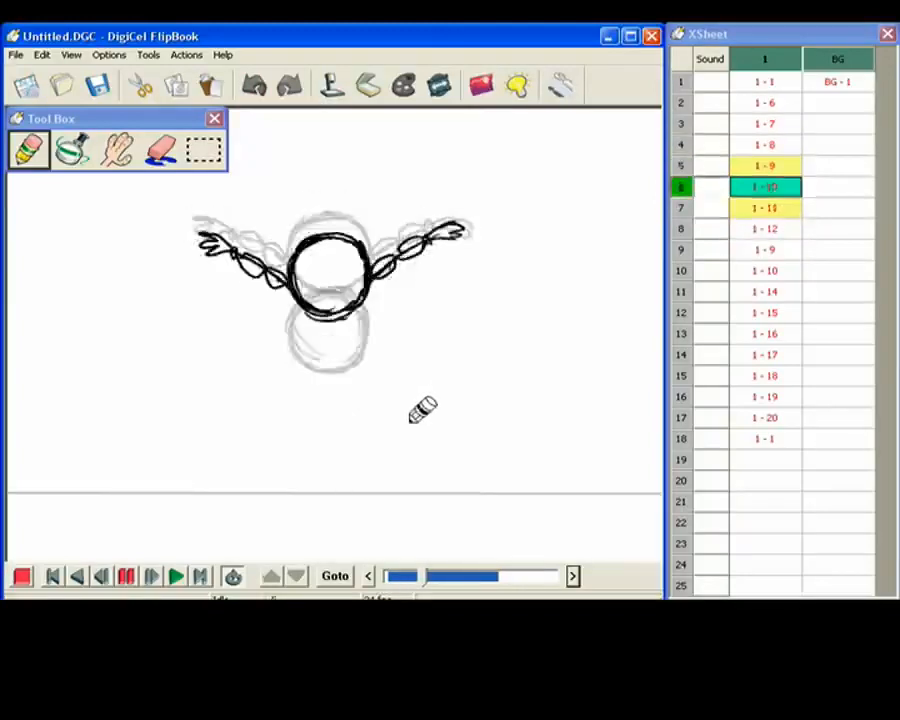
Draw the raised, braided right pigtail on the falling ball in drawing 1-11 at frame 7, comparing it with frame 6.
key("Right")
mouse_move(374, 324)
left_mouse_down()
mouse_move(437, 271)
mouse_move(398, 305)
mouse_move(426, 270)
left_mouse_up()
key("Left")
key("Right")
key("Left")
key("Right")
key("Left")
key("Right")
key("Left")
key("Right")
key("Left")
key("Right")
key("Left")
key("Right")
key("Left")
key("Right")
Draw the braided left pigtail with its tufted end in drawing 1-11 at frame 7, comparing it with frame 6.
mouse_move(243, 297)
left_mouse_down()
mouse_move(291, 336)
mouse_move(228, 280)
mouse_move(265, 281)
mouse_move(262, 296)
left_mouse_up()
key("Left")
key("Right")
key("Left")
key("Right")
key("Left")
key("Right")
key("Left")
key("Right")
key("Left")
key("Right")
key("Left")
key("Right")
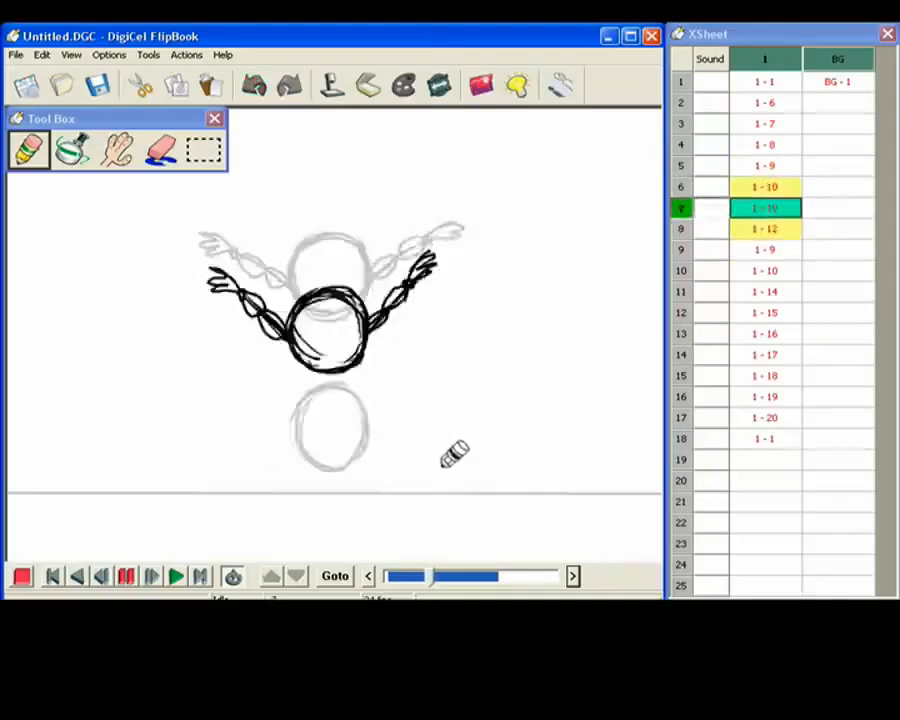
Sketch the upward-trailing centre line of the right pigtail on the ball in drawing 1-12 at frame 8.
key("Right")
key("Left")
key("Right")
left_click_drag(369, 427, 409, 349)
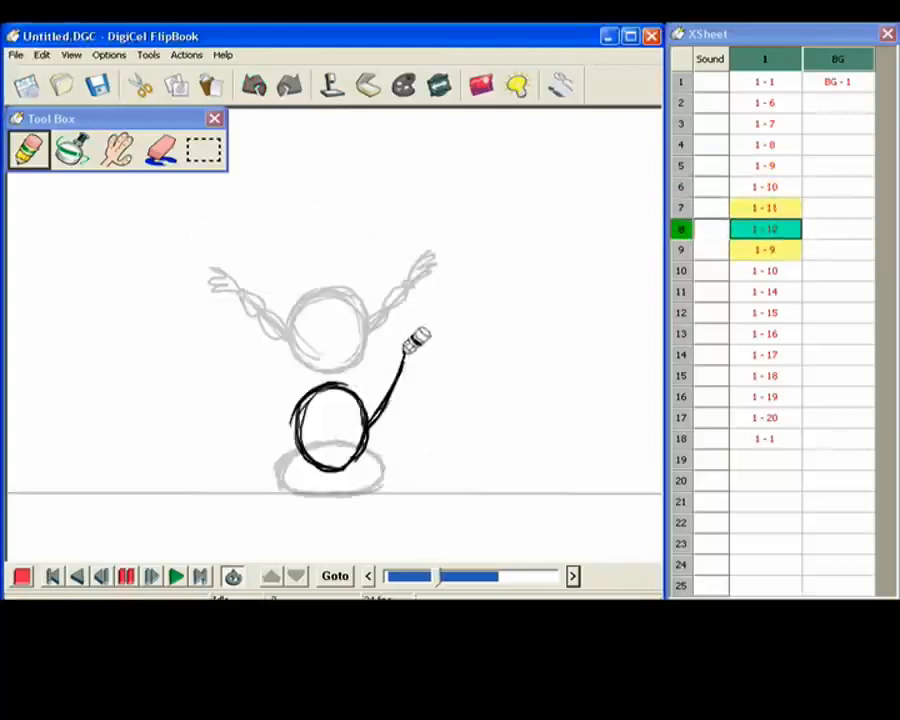
key("Left")
key("Left")
key("Right")
key("Right")
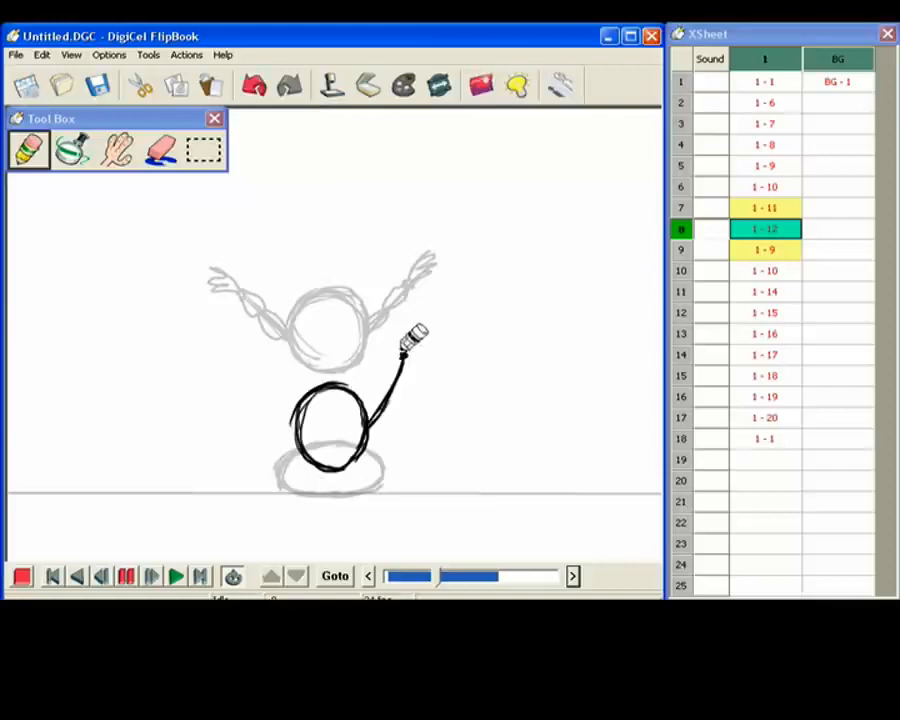
Add the tufted end and braid loops to the right pigtail in drawing 1-12, comparing it with frame 7.
mouse_move(425, 310)
left_mouse_down()
mouse_move(428, 297)
mouse_move(391, 396)
mouse_move(412, 330)
mouse_move(408, 366)
mouse_move(413, 348)
left_mouse_up()
key("Left")
key("Right")
key("Left")
key("Right")
key("Left")
key("Right")
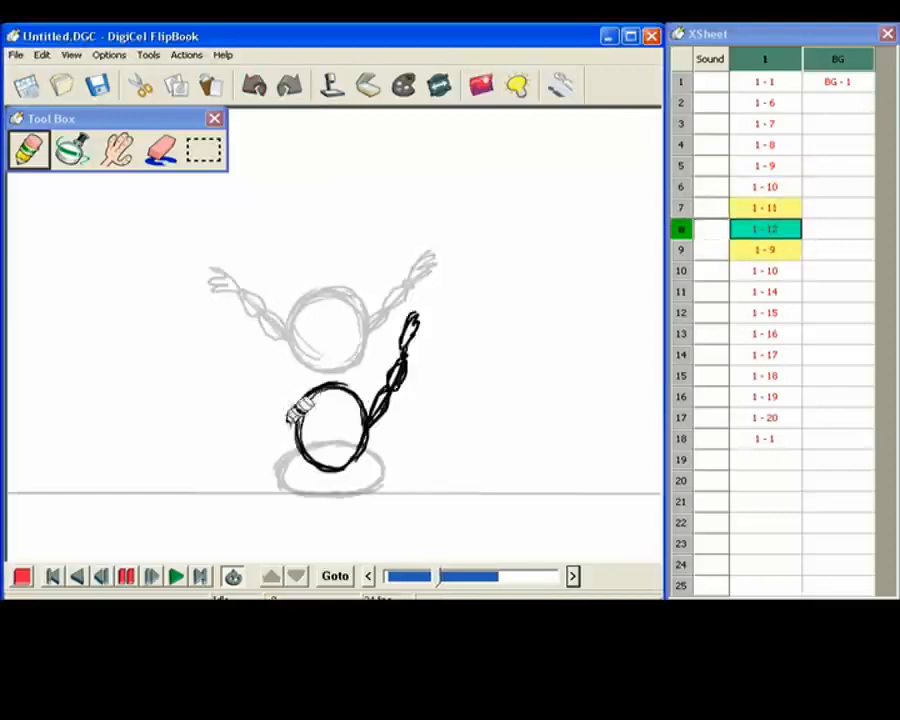
key("Left")
key("Right")
Draw the braided left pigtail with its tufted end in drawing 1-12 at frame 8, comparing it with frame 7.
left_click_drag(245, 347, 292, 405)
key("Left")
key("Right")
mouse_move(240, 347)
left_mouse_down()
mouse_move(246, 340)
mouse_move(291, 372)
mouse_move(301, 408)
mouse_move(283, 376)
mouse_move(293, 418)
left_mouse_up()
key("Left")
key("Right")
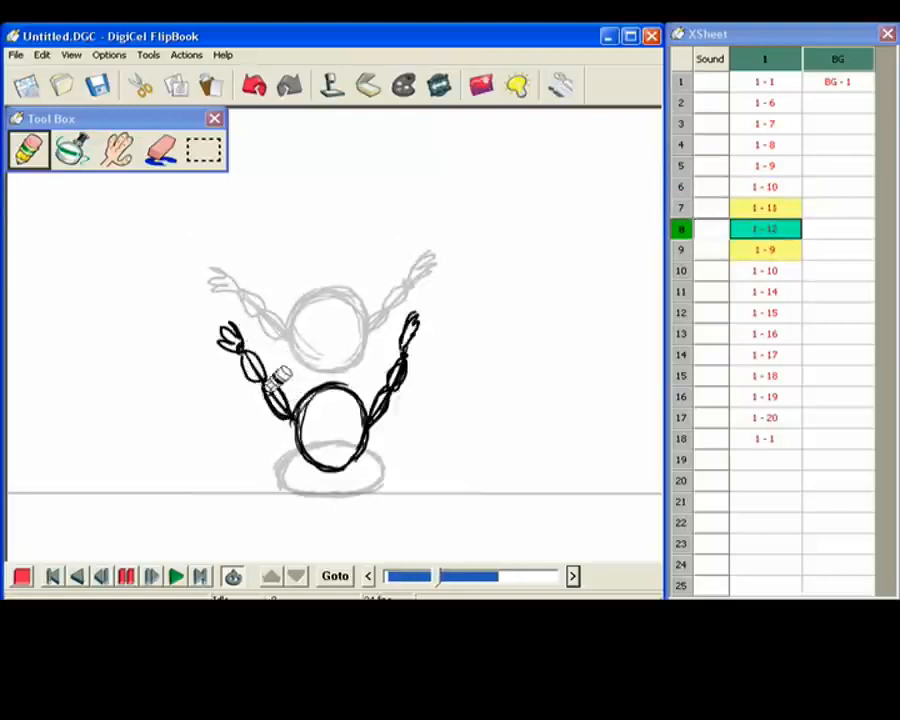
key("Left")
key("Right")
Flip between the drawings at frames 6 to 9 to check the pigtails' motion as the ball falls.
key("Left")
key("Left")
key("Right")
key("Right")
key("Right")
key("Left")
key("Left")
key("Right")
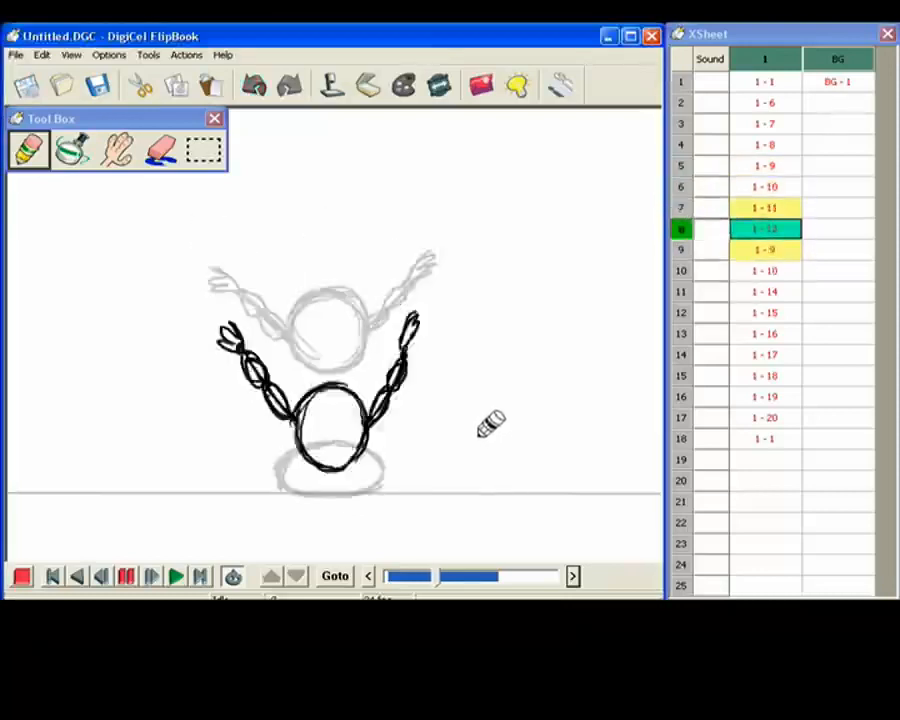
Sketch the upward-curving centre line of the right pigtail on the squashed ball at frame 9, comparing it with frame 8.
key("Right")
key("Left")
key("Right")
key("Left")
key("Right")
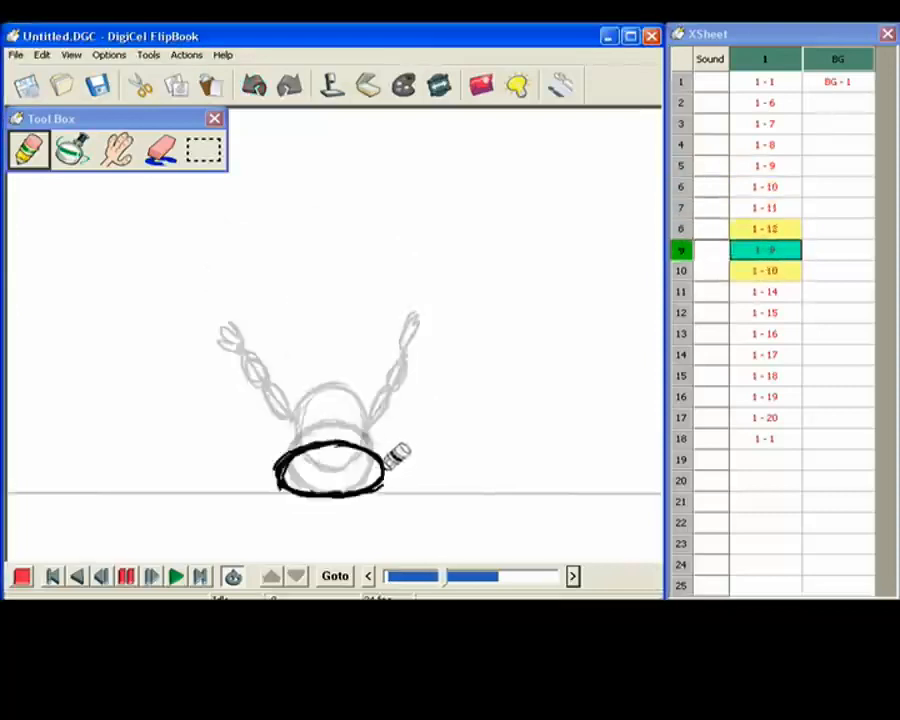
key("Left")
key("Right")
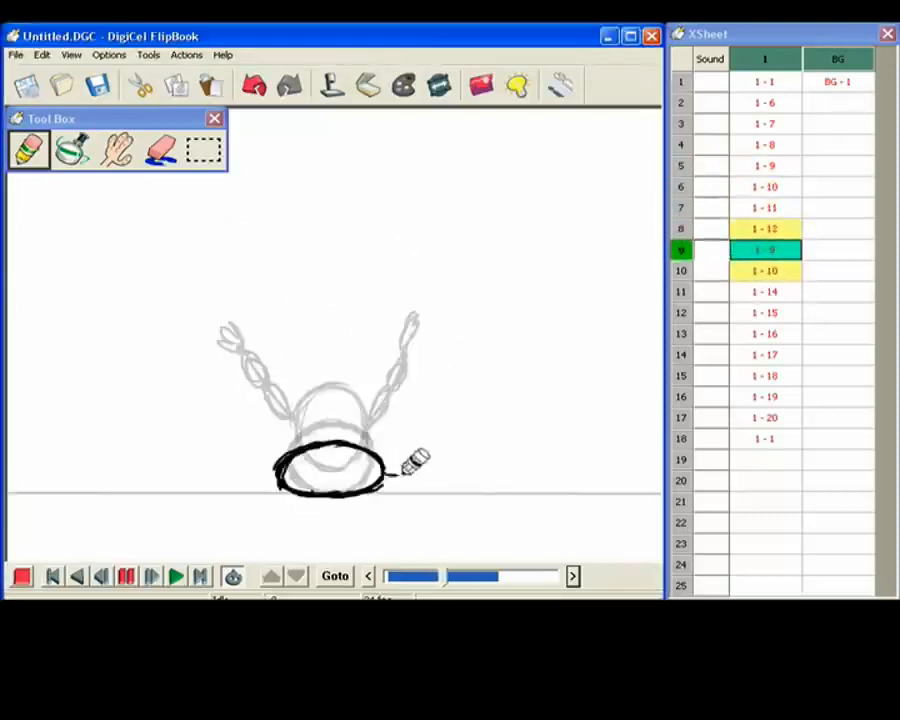
key("Left")
key("Right")
left_click_drag(415, 457, 422, 430)
key("Left")
key("Right")
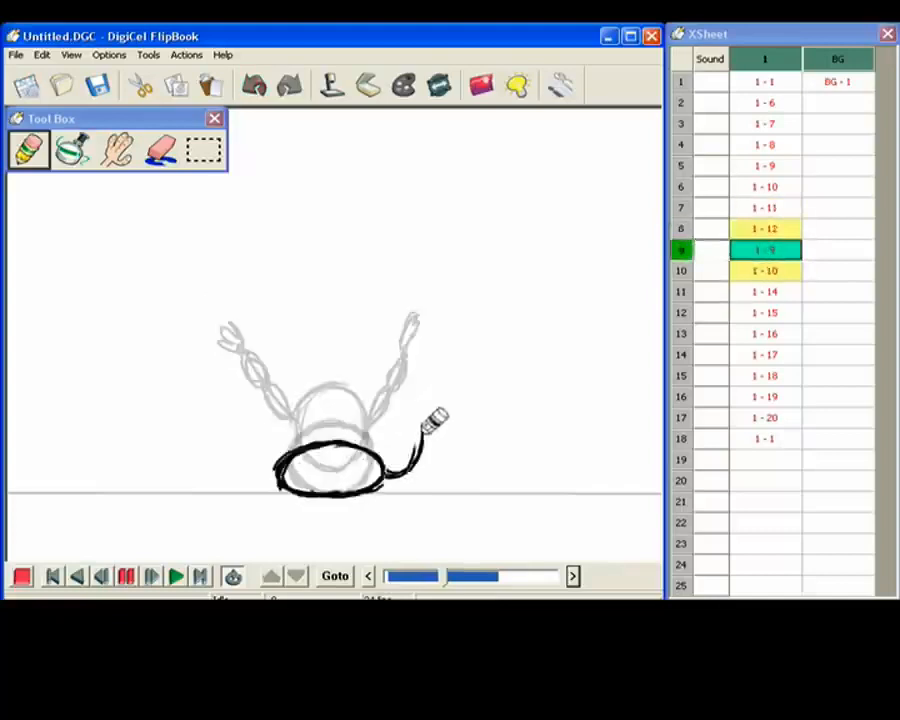
Add the tufted end and braid loops to the squashed ball's right pigtail at frame 9.
key("Left")
key("Right")
key("Left")
key("Right")
mouse_move(421, 419)
left_mouse_down()
mouse_move(410, 384)
mouse_move(420, 400)
left_mouse_up()
key("Left")
key("Right")
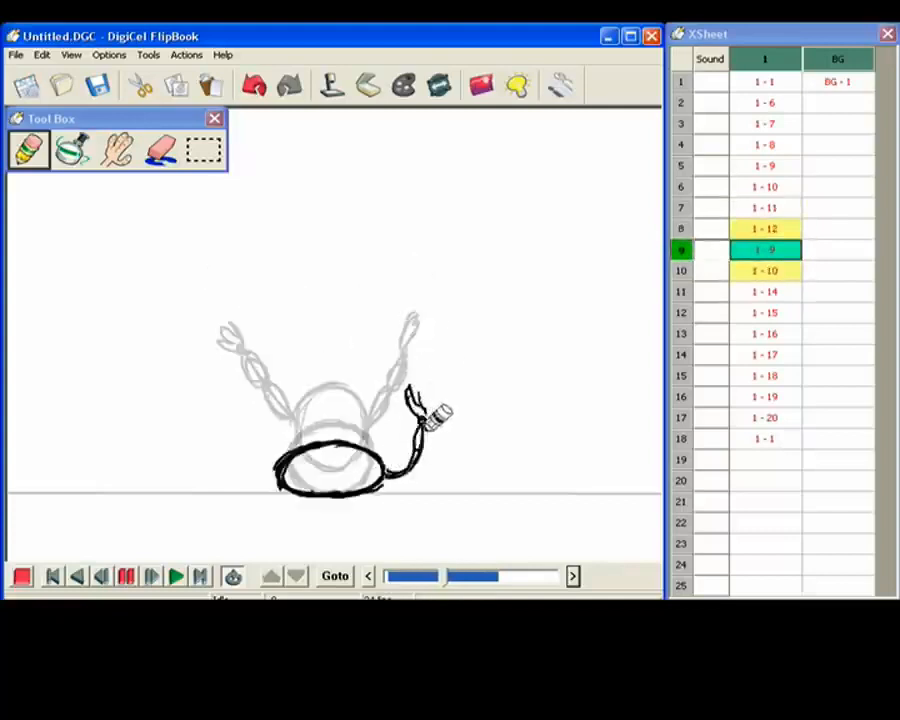
key("Left")
key("Right")
key("Left")
key("Right")
Draw the braided left pigtail with its tufted end curving up from the squashed ball at frame 9.
left_click_drag(231, 397, 276, 470)
key("Left")
key("Right")
mouse_move(232, 401)
left_mouse_down()
mouse_move(231, 410)
mouse_move(234, 378)
mouse_move(237, 425)
mouse_move(245, 411)
mouse_move(257, 426)
left_mouse_up()
key("Left")
key("Right")
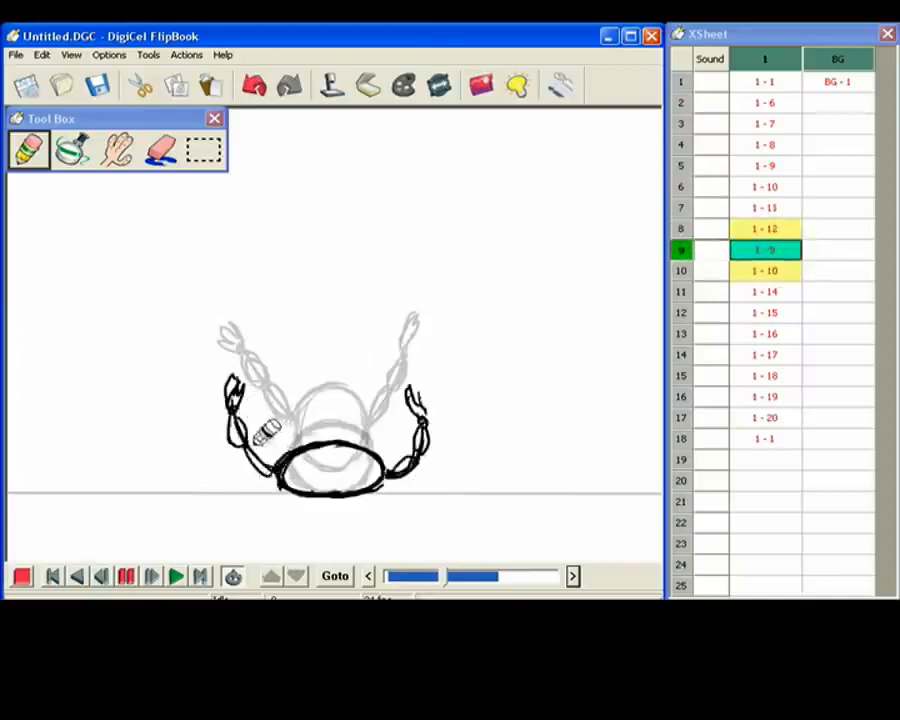
key("Left")
key("Right")
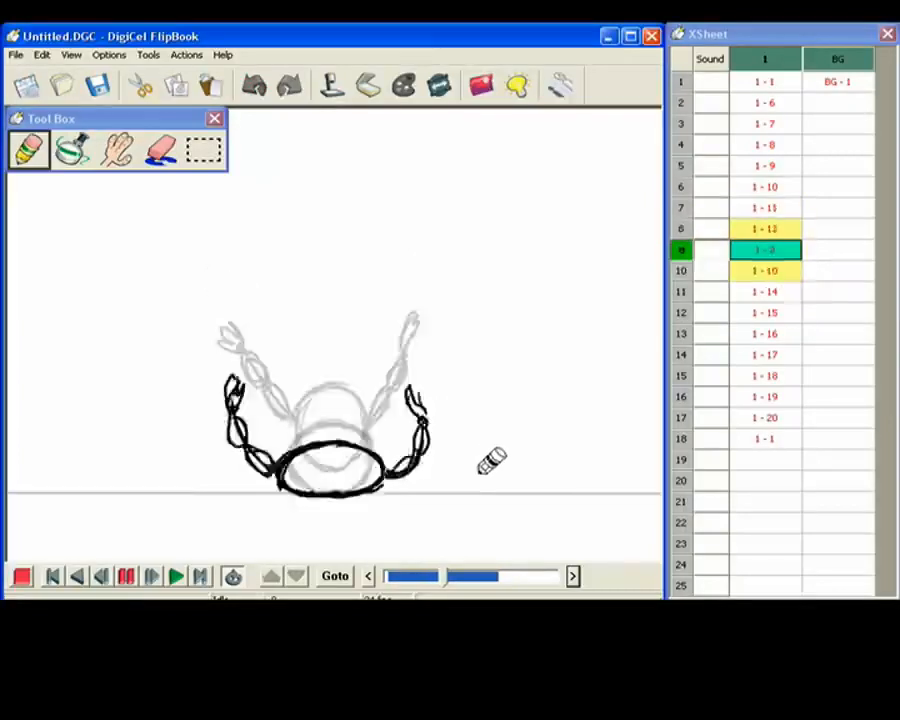
Flip between the drawings at frames 8, 9 and 10 to check the pigtails' motion around the squash.
key("Right")
key("Left")
key("Left")
key("Right")
key("Right")
key("Left")
key("Left")
key("Right")
Sketch the right pigtail's curved centre line on the ball at frame 10, comparing it with frames 8 and 9.
key("Right")
key("Left")
key("Right")
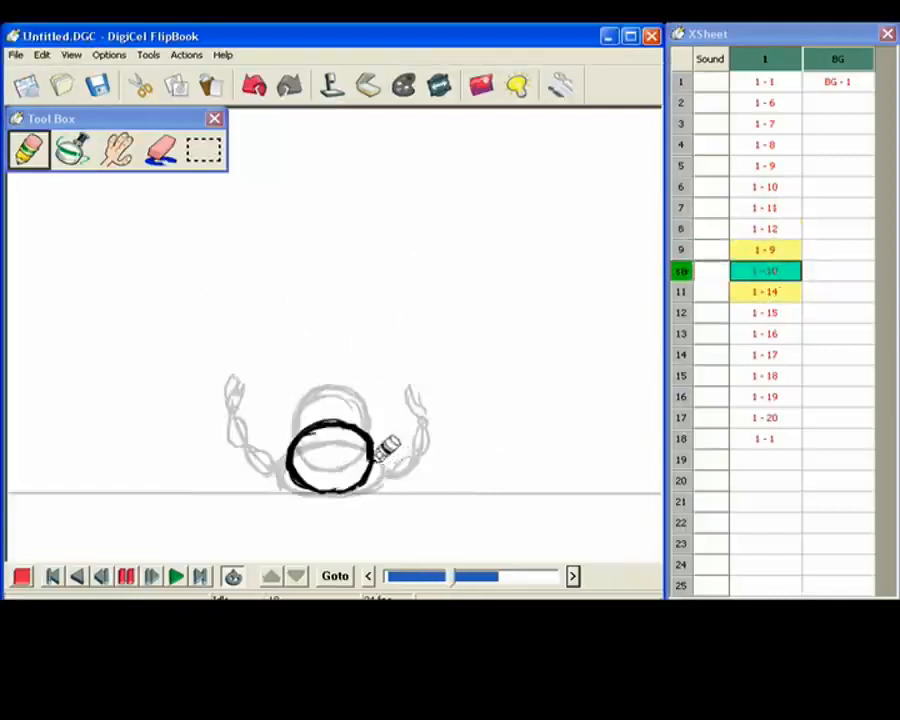
key("Left")
key("Right")
key("Left")
key("Left")
key("Right")
key("Right")
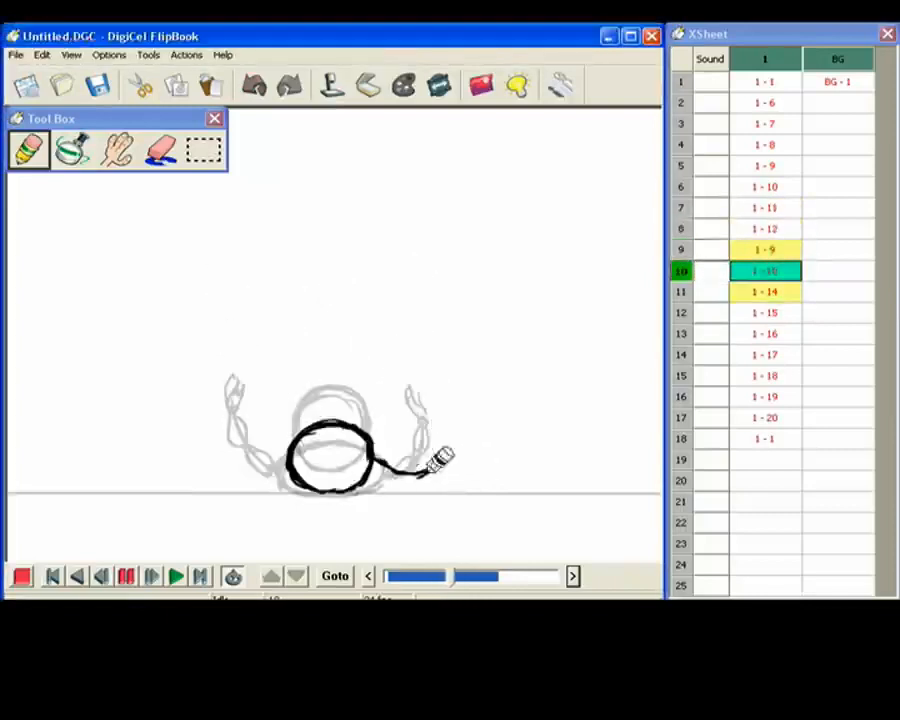
key("Left")
key("Right")
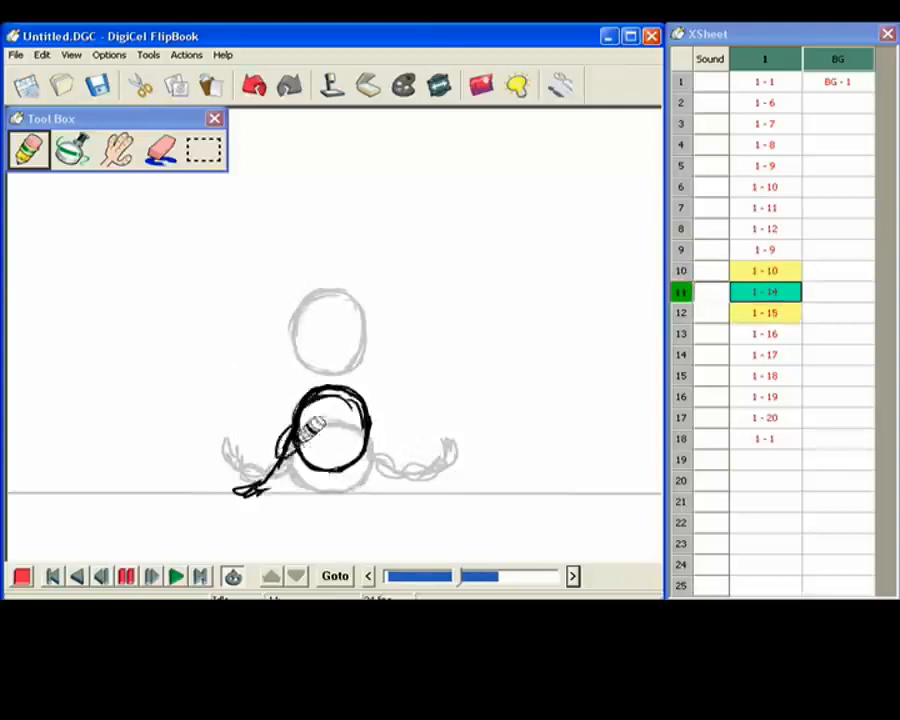
Finish the left pigtail's braid loops and sketch the right pigtail's centre line sloping down to the ground at frame 11.
key("Up")
key("Down")
left_click_drag(377, 442, 412, 495)
key("Up")
key("Down")
key("Up")
key("Down")
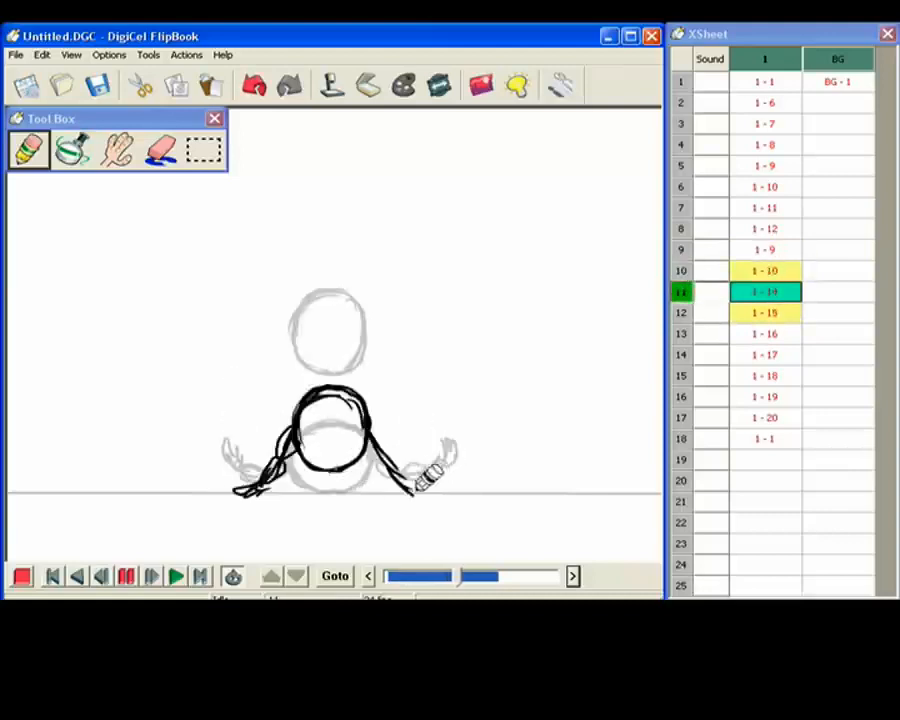
Add the tufted end flat on the ground line and the braid loops to the right pigtail at frame 11.
left_click_drag(414, 489, 438, 488)
key("Up")
key("Down")
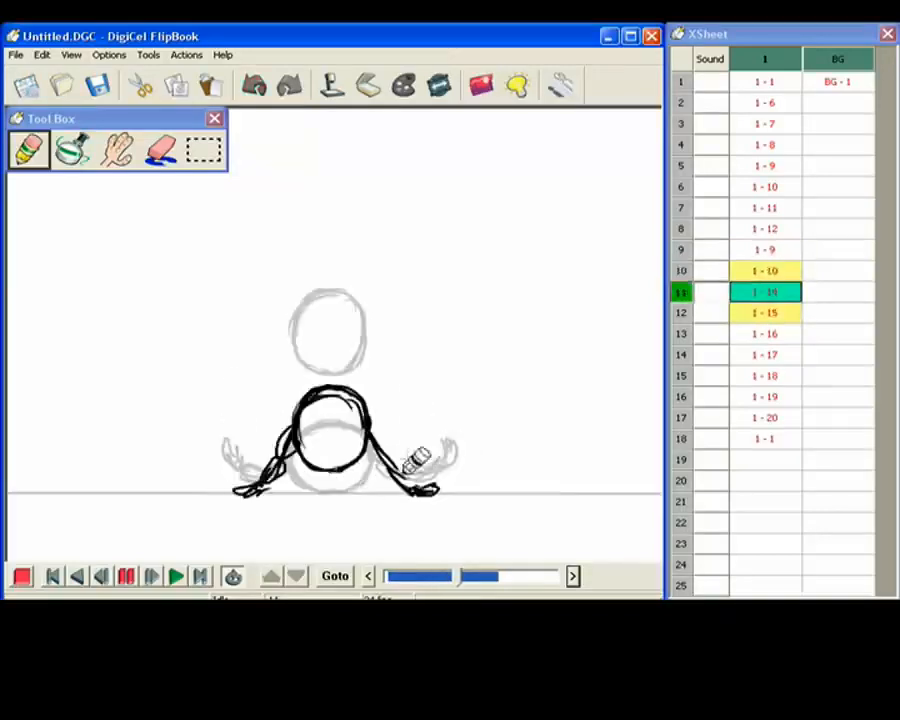
key("Up")
key("Down")
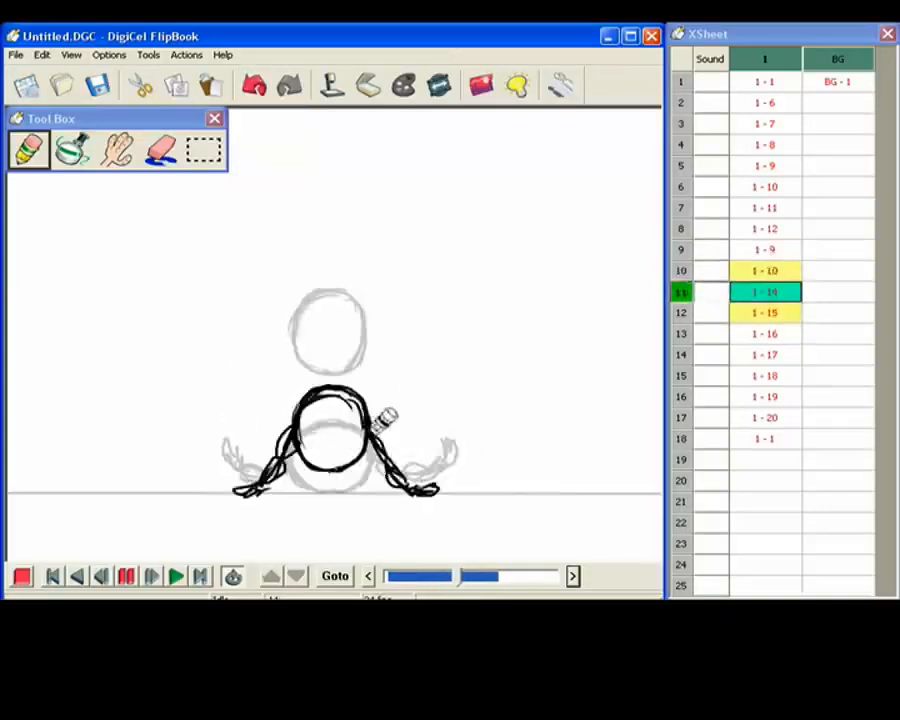
Draw the left pigtail's centre line hanging below the rising ball at frame 12 and build its braid loops.
key("Up")
key("Up")
key("Down")
key("Down")
key("Down")
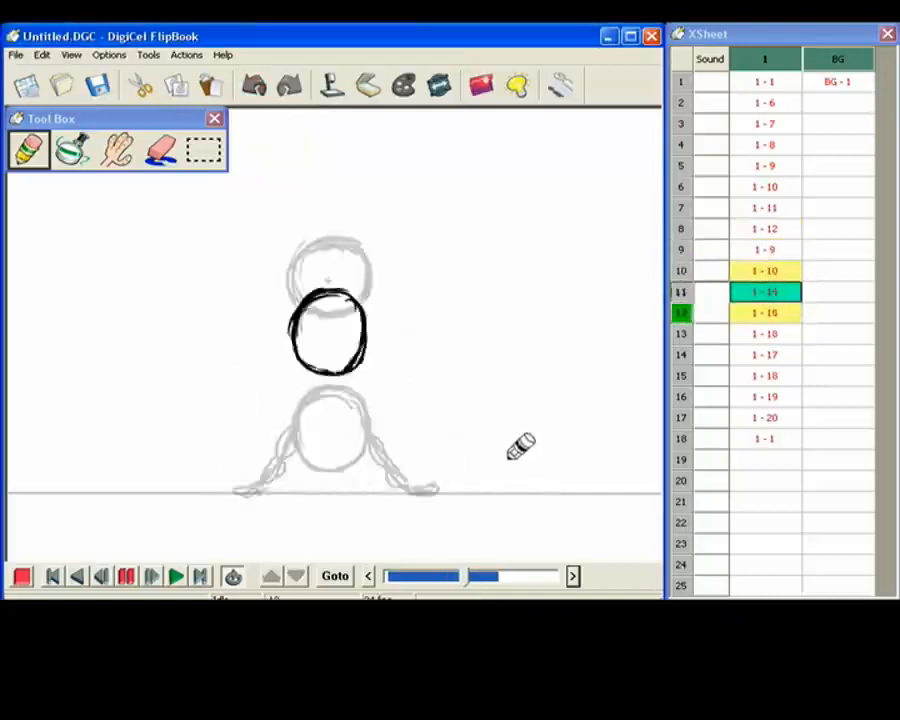
key("Up")
key("Down")
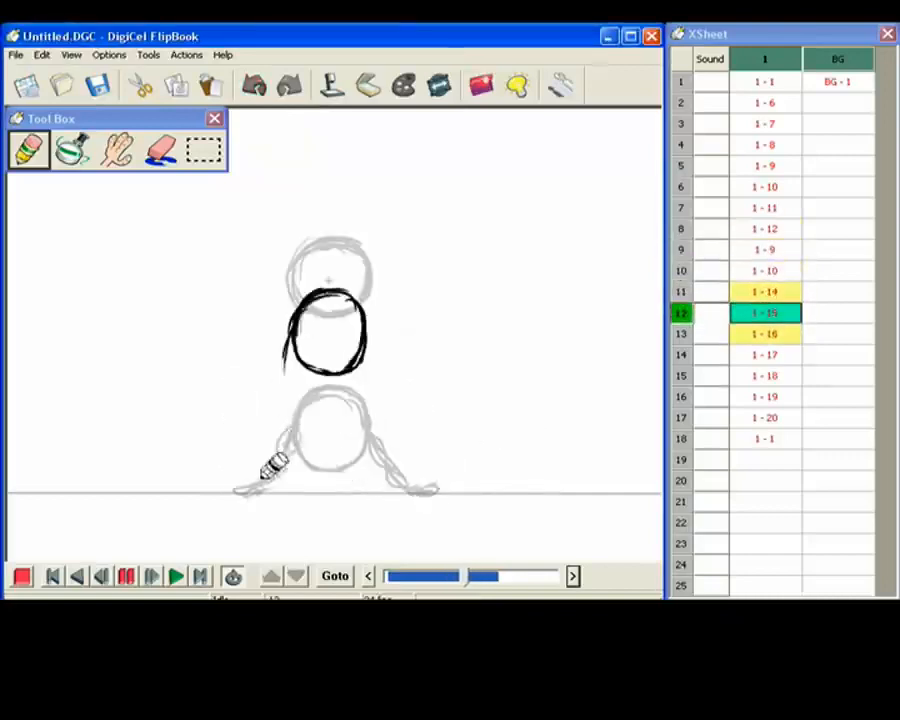
mouse_move(284, 376)
left_mouse_down()
mouse_move(281, 440)
mouse_move(274, 470)
left_mouse_up()
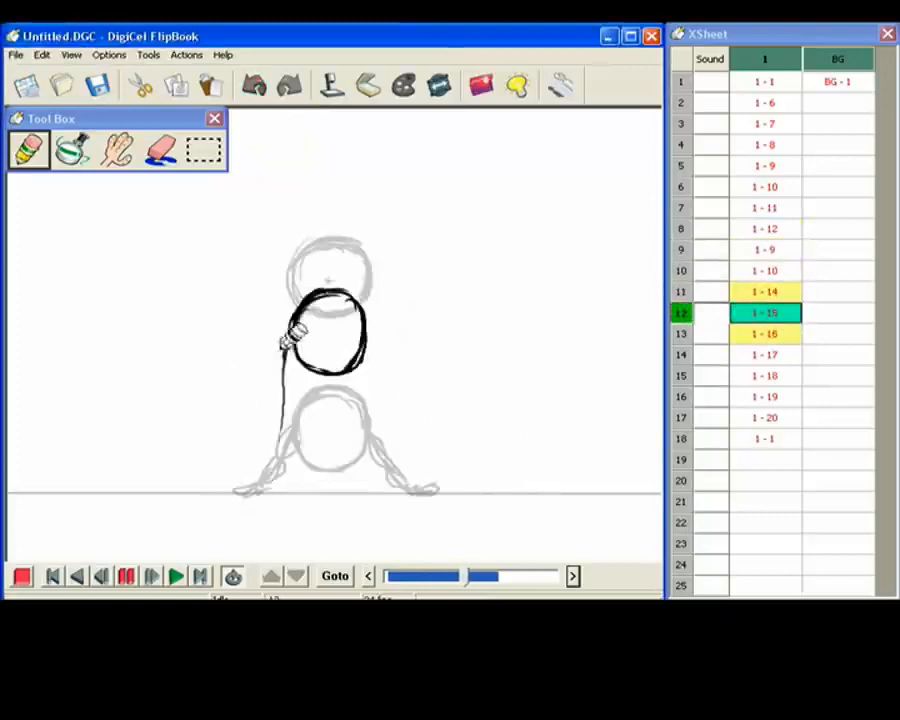
left_click_drag(292, 320, 286, 377)
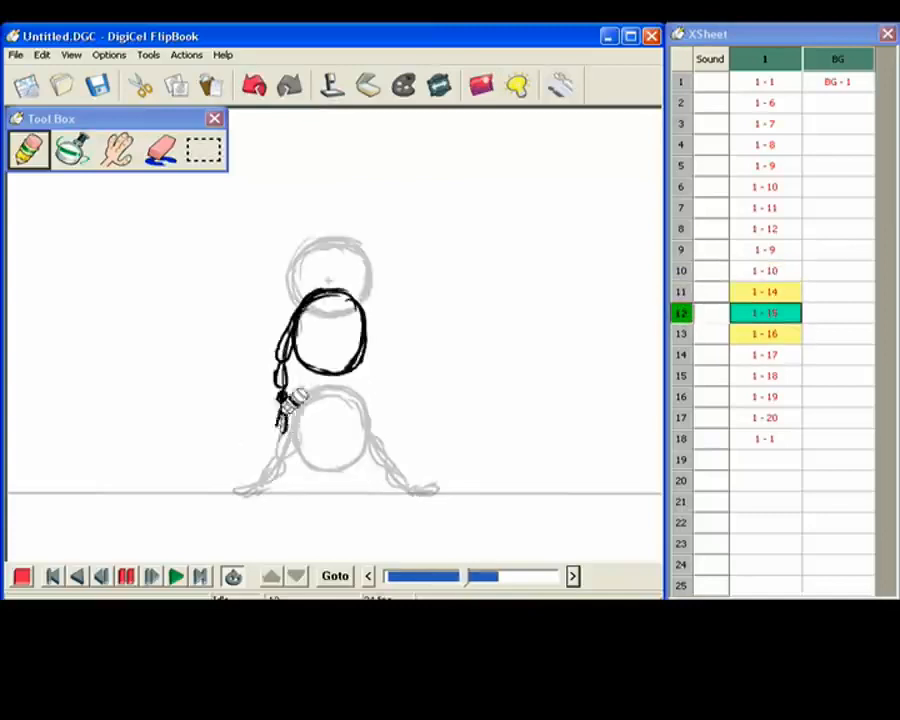
Finish the left pigtail's tufted end at frame 12, comparing it with the preceding drawings.
key("Up")
key("Down")
left_click_drag(297, 382, 287, 412)
key("Up")
key("Up")
key("Up")
key("Down")
key("Down")
key("Down")
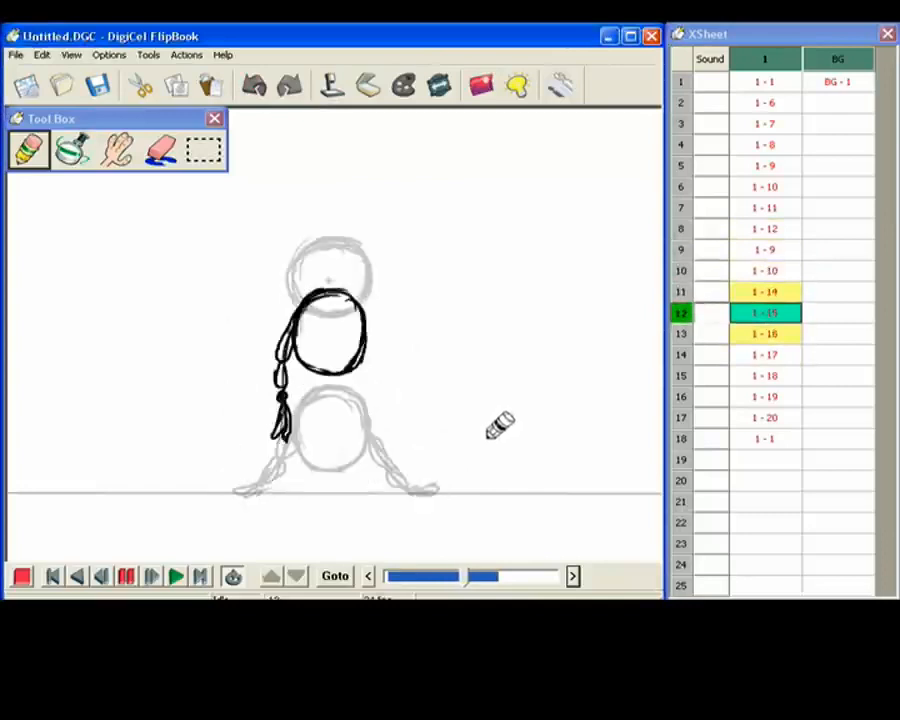
Draw the braided right pigtail with its tufted end hanging down from the ball at frame 12.
mouse_move(366, 318)
left_mouse_down()
mouse_move(381, 404)
mouse_move(381, 390)
mouse_move(388, 395)
mouse_move(379, 385)
mouse_move(378, 424)
left_mouse_up()
key("Left")
key("Right")
left_click_drag(373, 364, 377, 378)
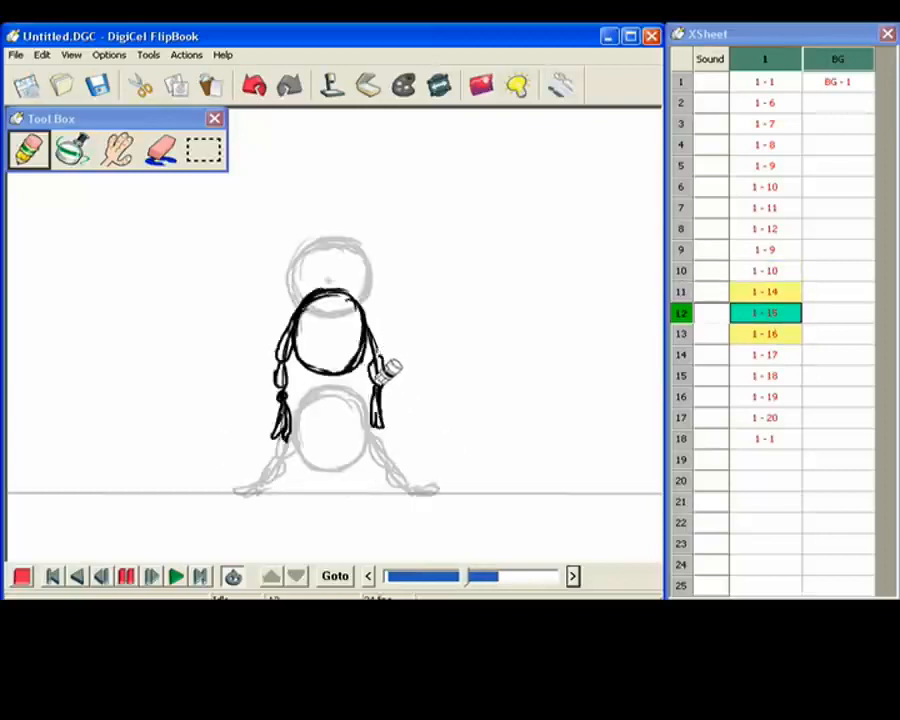
key("Left")
key("Right")
Sketch the left pigtail's centre line arching out and down from the ball at frame 13, comparing it with frame 12.
key("Right")
key("Left")
key("Right")
mouse_move(295, 263)
left_mouse_down()
mouse_move(274, 285)
mouse_move(304, 290)
mouse_move(291, 265)
mouse_move(283, 292)
mouse_move(281, 275)
mouse_move(268, 347)
left_mouse_up()
key("Left")
key("Right")
key("Left")
key("Right")
key("Left")
key("Right")
key("Left")
key("Right")
Add the braid loops and tufted end to the left pigtail at frame 13.
left_click_drag(272, 285, 271, 350)
key("Left")
key("Right")
Sketch the right pigtail's arched centre line at frame 13 and start its braid loops near the ball.
mouse_move(373, 268)
left_mouse_down()
mouse_move(392, 288)
mouse_move(381, 334)
left_mouse_up()
key("Right")
key("Left")
key("Left")
key("Left")
key("Right")
key("Right")
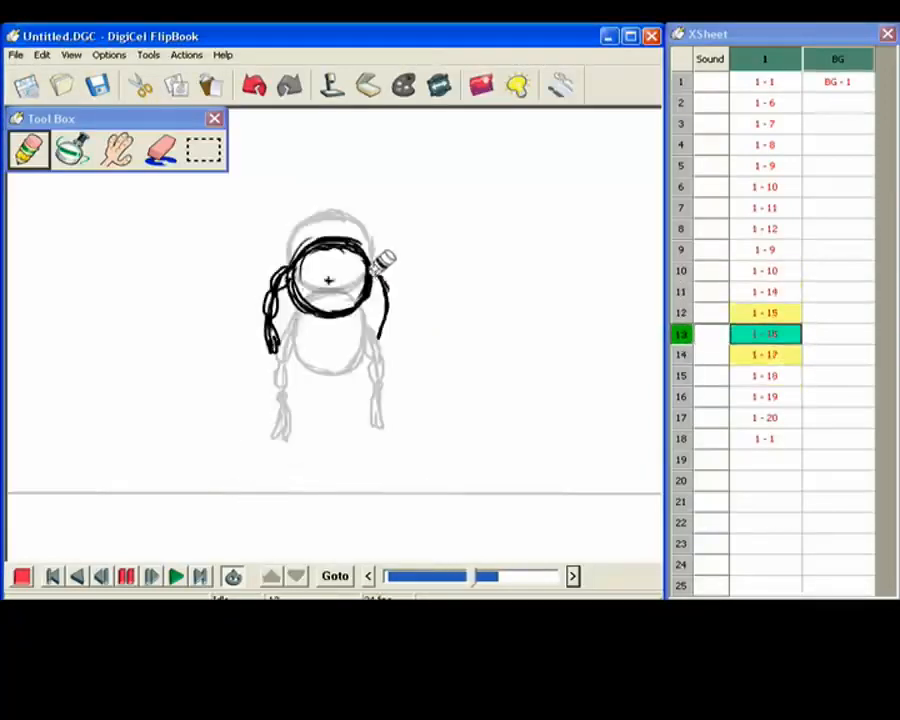
key("Left")
key("Right")
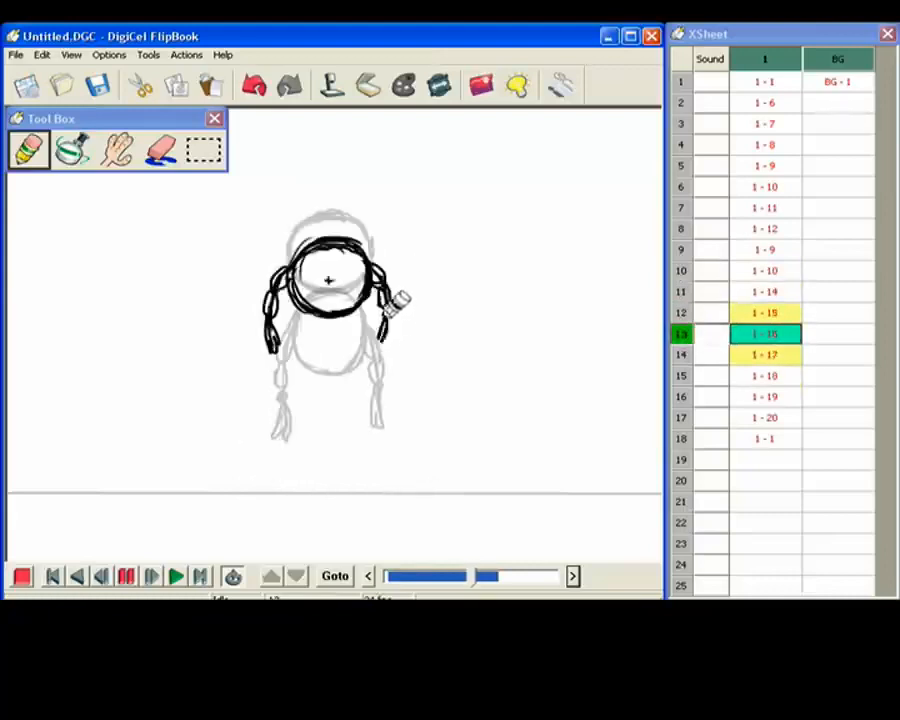
Finish the right pigtail's braid and tufted end at frame 13 and erase the small cross mark inside the ball.
key("Left")
key("Right")
key("Right")
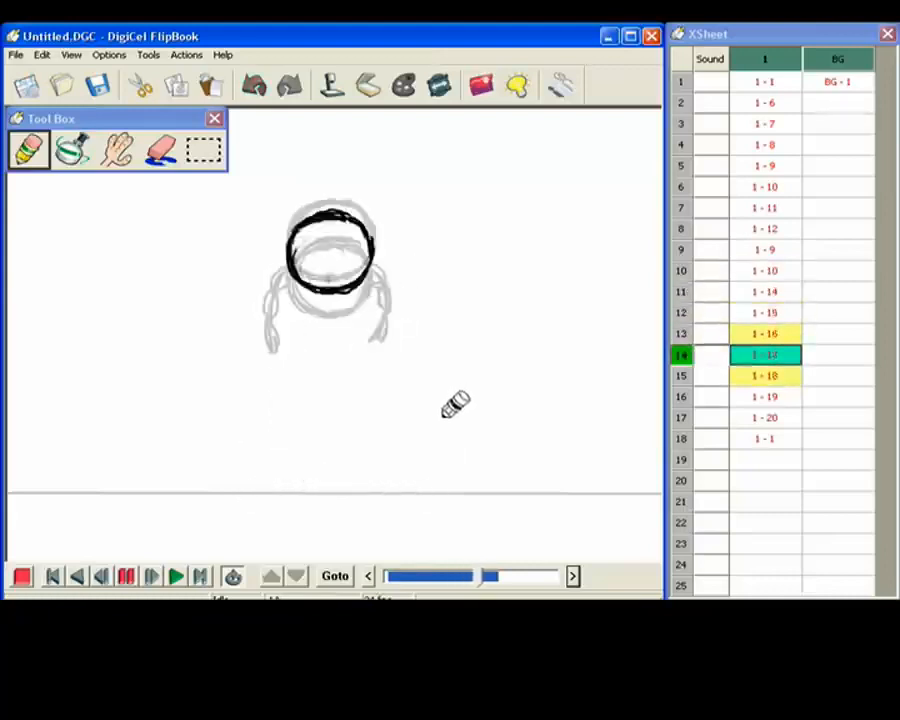
key("Left")
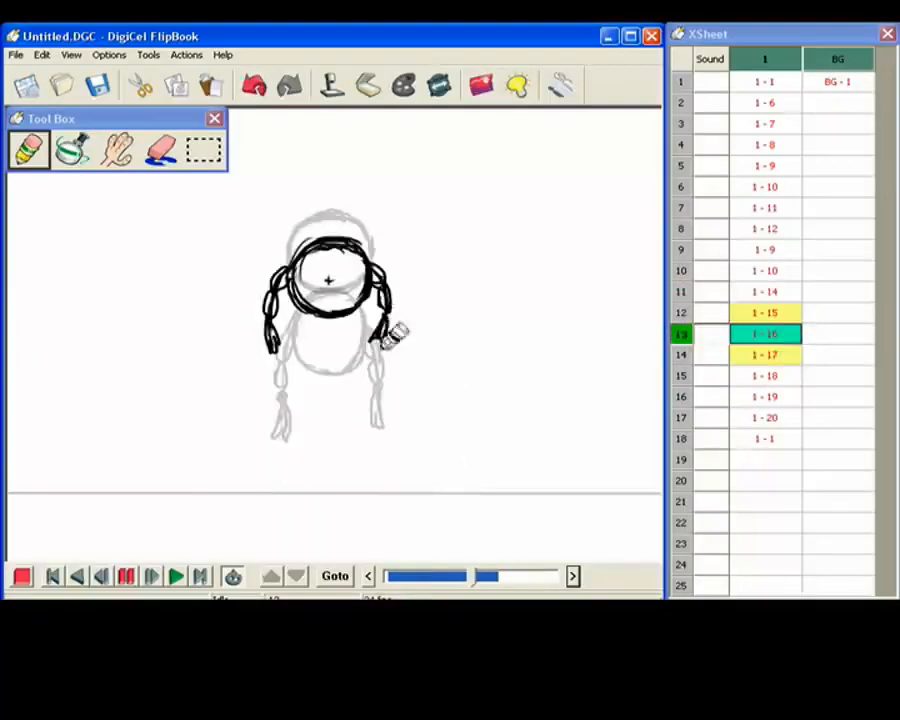
key("Left")
key("Right")
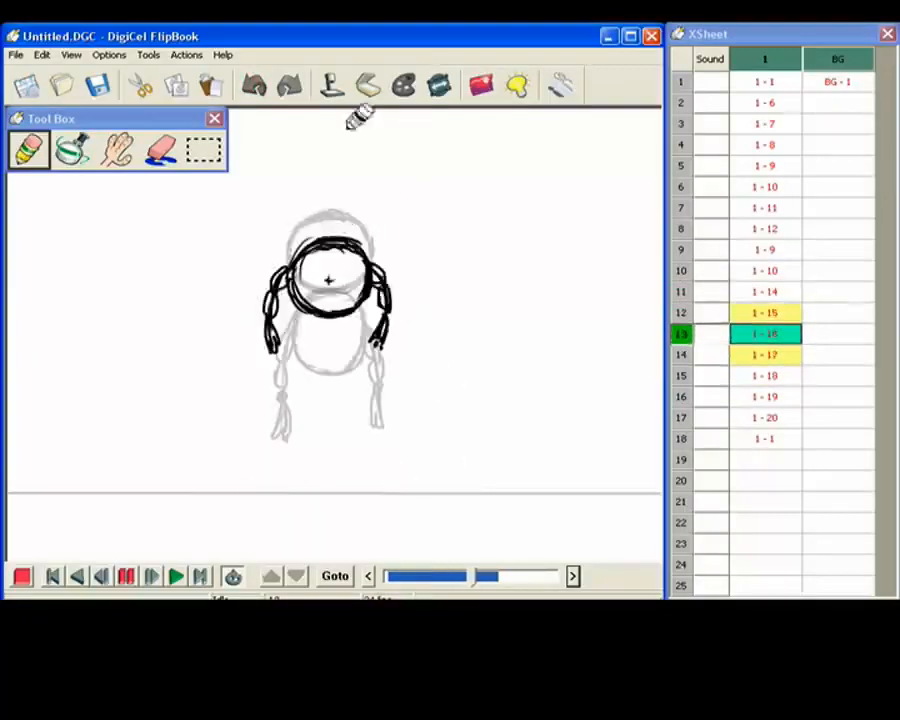
key("p")
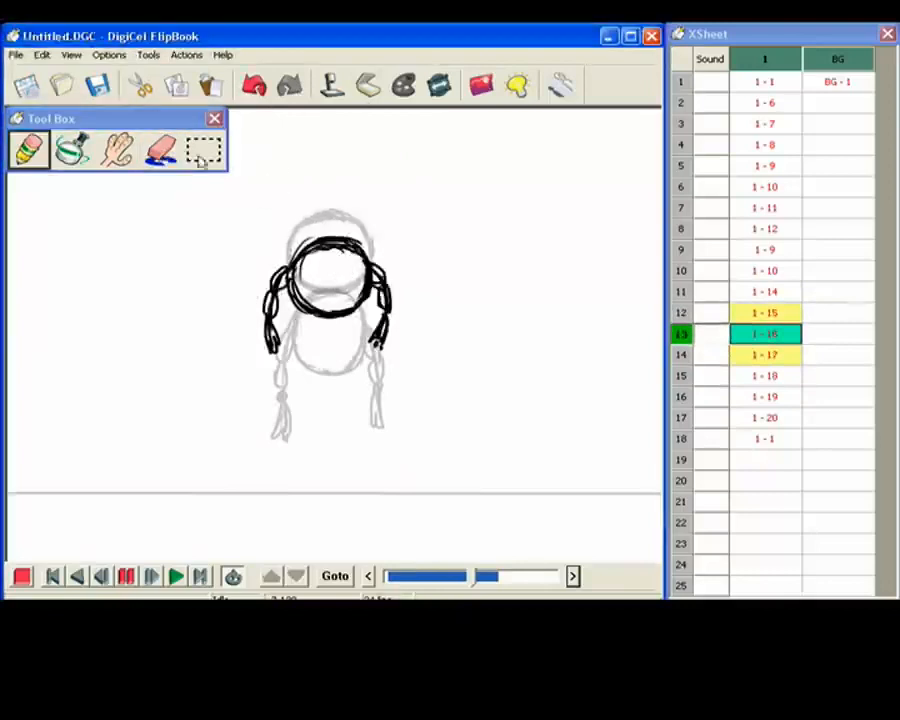
Step back through the drawings to the early frames and forward to frame 13 to check the pigtails' motion.
key("Right")
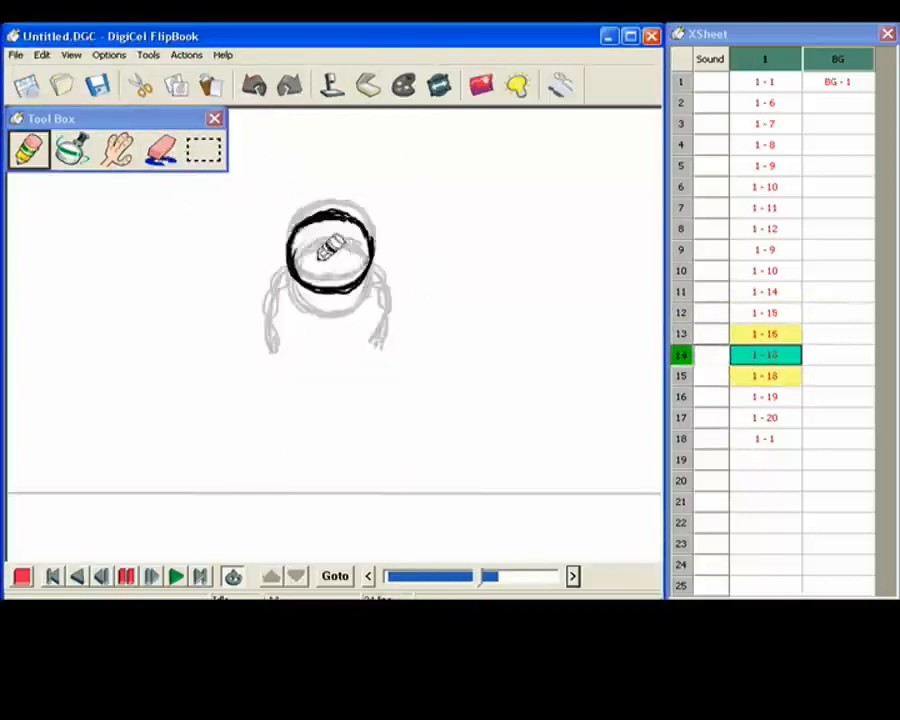
key("Left")
key("Left")
key("Left")
key("Left")
key("Left")
key("Left")
key("Left")
key("Left")
key("Left")
key("Left")
key("Left")
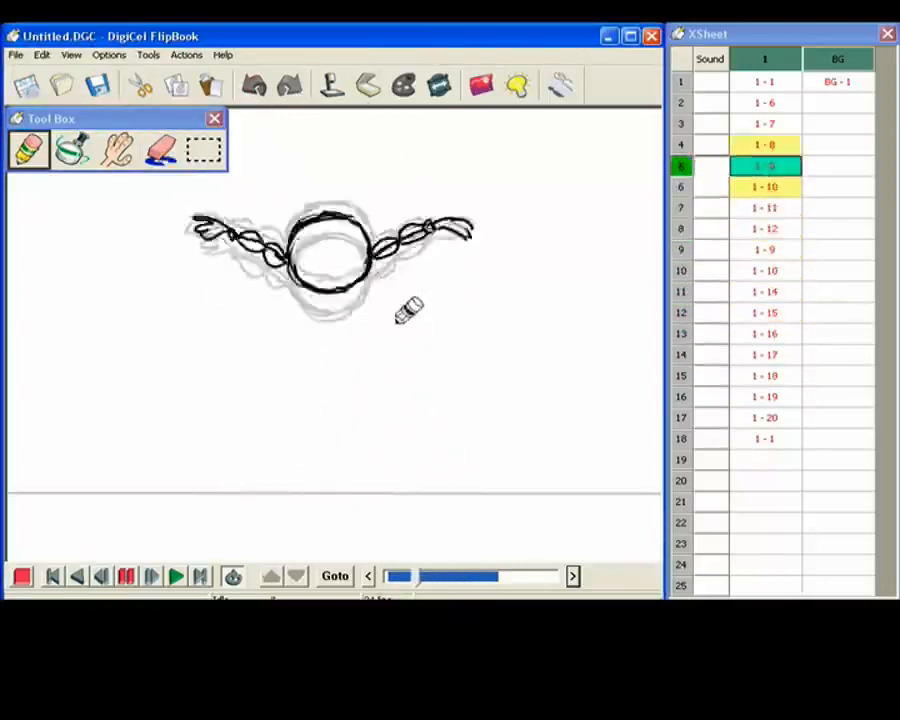
key("Right")
key("Right")
key("Right")
key("Right")
key("Right")
key("Right")
key("Right")
key("Right")
key("Right")
key("Right")
key("Right")
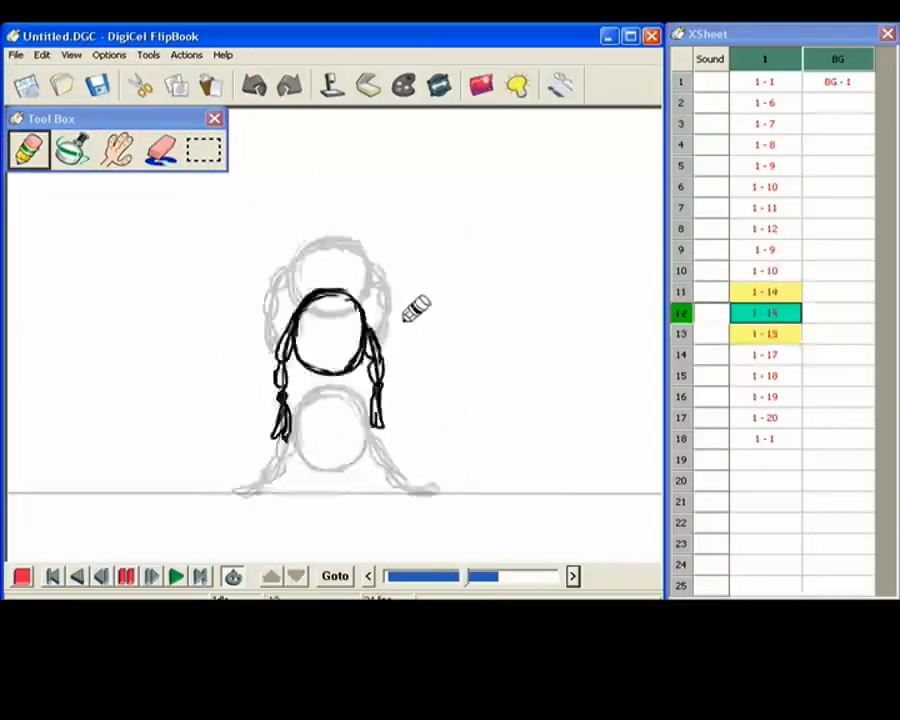
key("Left")
key("Left")
key("Right")
key("Right")
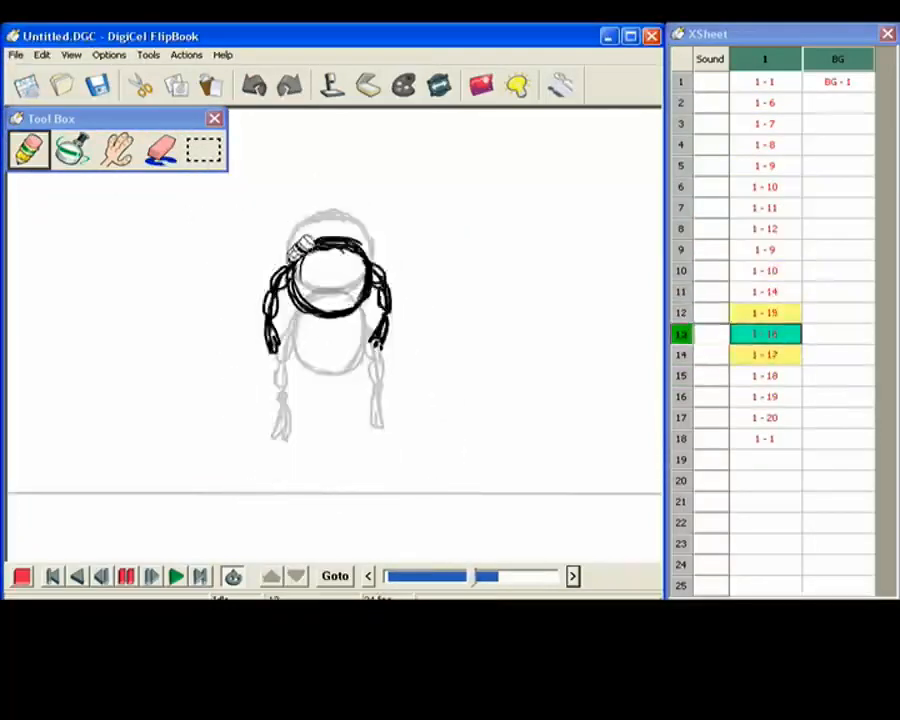
Draw the braided left pigtail arching outward and down from the ball at frame 14.
key("Left")
key("Right")
key("Left")
key("Right")
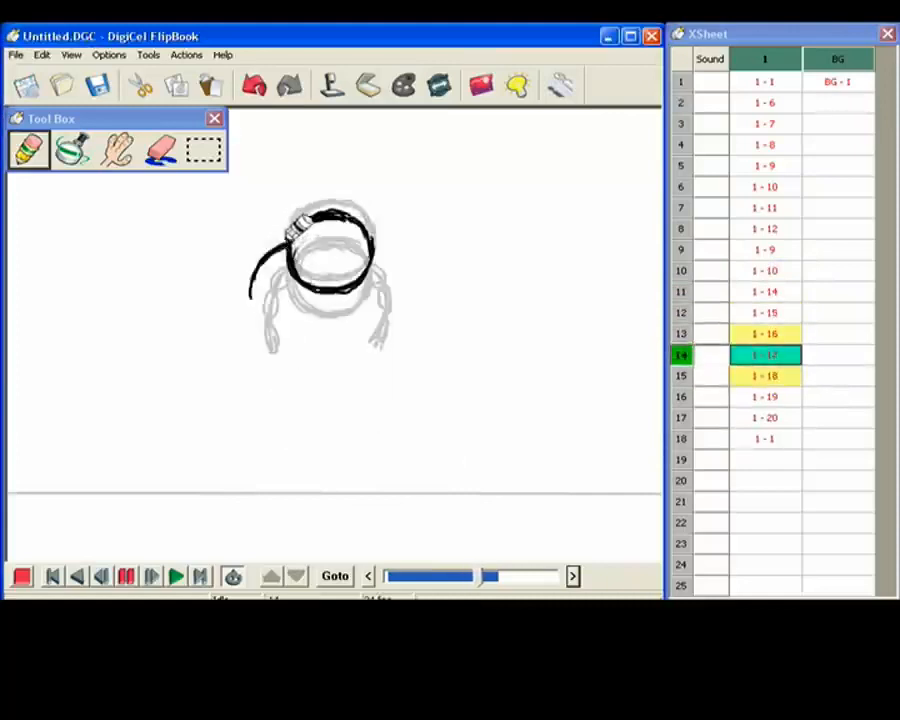
left_click_drag(268, 252, 260, 264)
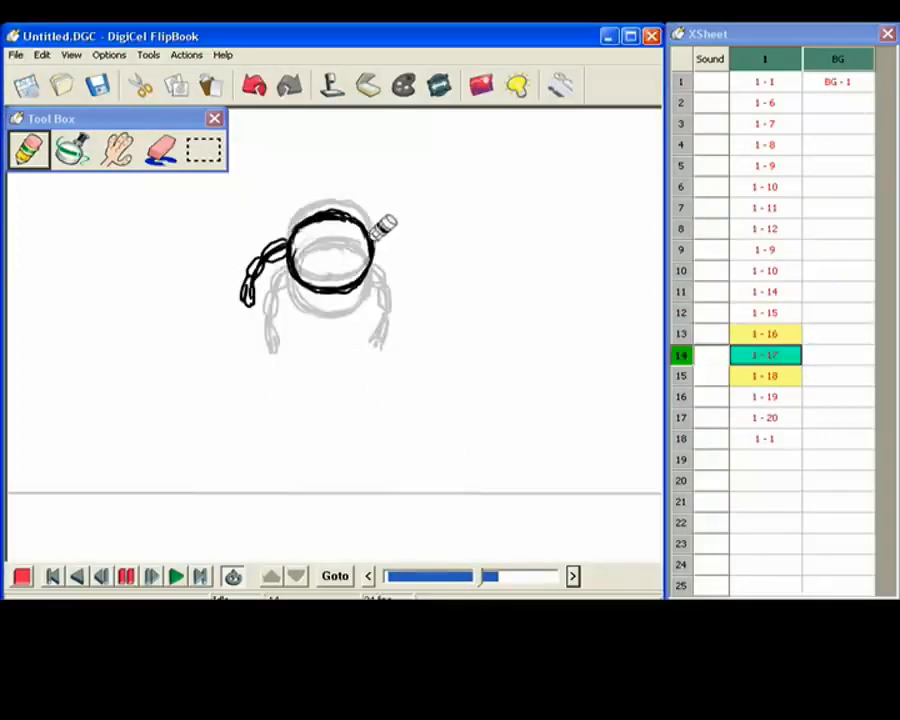
Draw the braided right pigtail with its tufted end arching outward and down at frame 14.
mouse_move(400, 250)
left_mouse_down()
mouse_move(414, 270)
mouse_move(411, 288)
left_mouse_up()
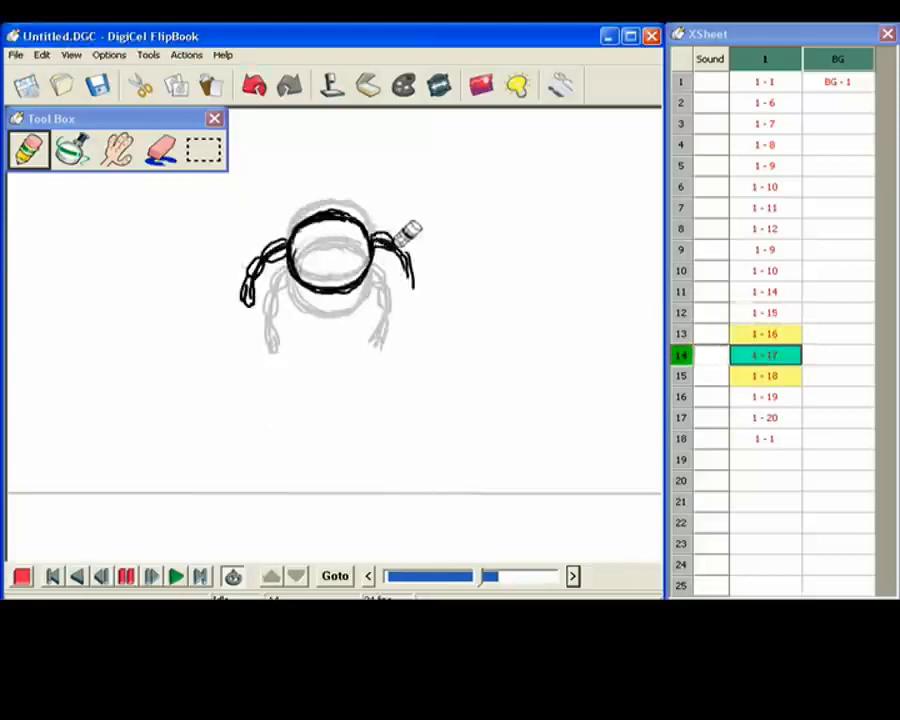
key("Up")
key("Down")
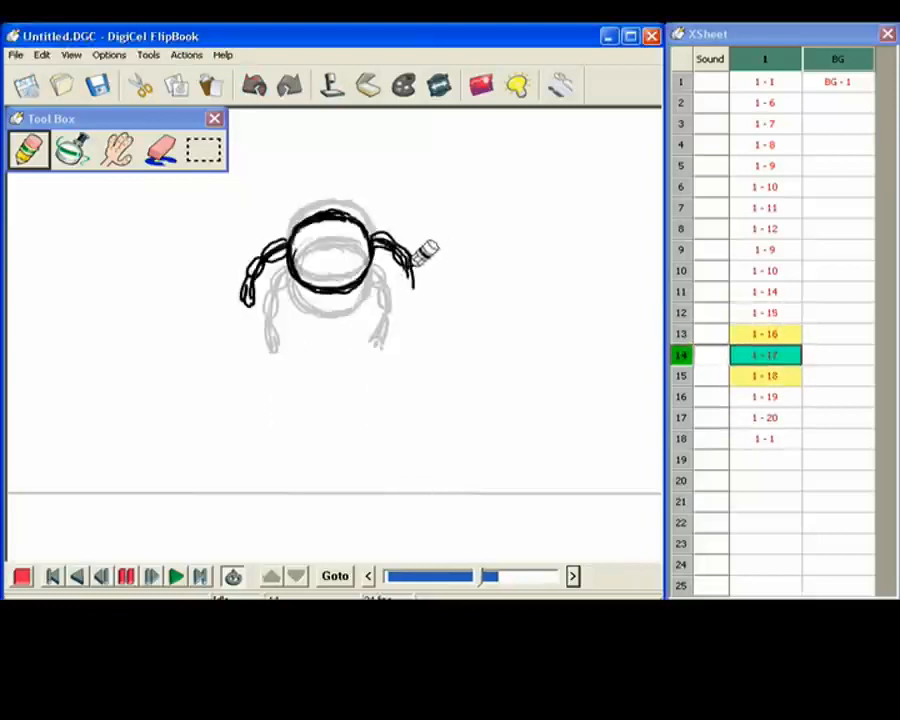
mouse_move(428, 262)
left_mouse_down()
mouse_move(428, 271)
mouse_move(428, 243)
left_mouse_up()
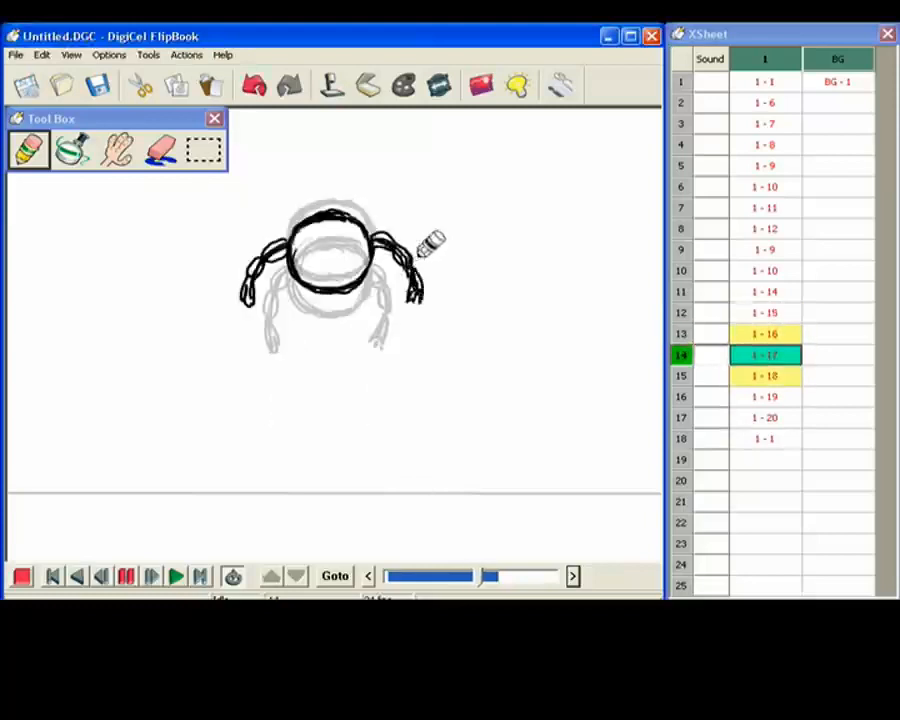
Flip through the drawings from frame 11 to the end of the loop to check how the pigtails follow the rising ball.
key("Up")
key("Up")
key("Up")
key("Down")
key("Down")
key("Down")
key("Down")
key("Up")
key("Down")
key("Down")
key("Up")
key("Up")
key("Down")
key("Down")
key("Down")
key("Down")
key("Down")
key("Up")
key("Up")
key("Up")
Copy the cel at frame 1 and paste it at frame 18 to close the loop.
left_click(765, 86)
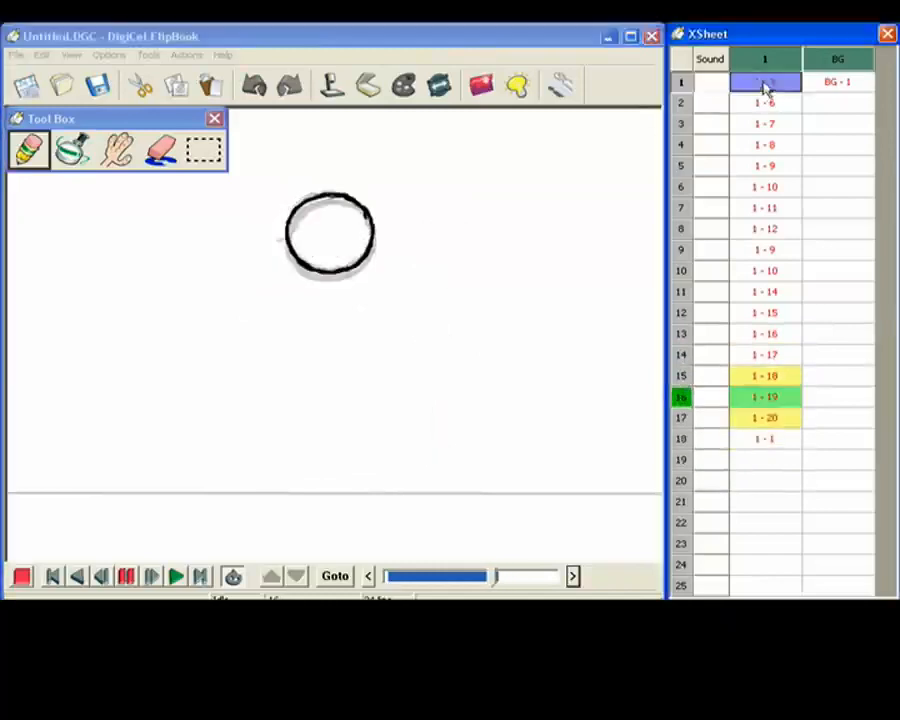
left_click(41, 55)
left_click(58, 130)
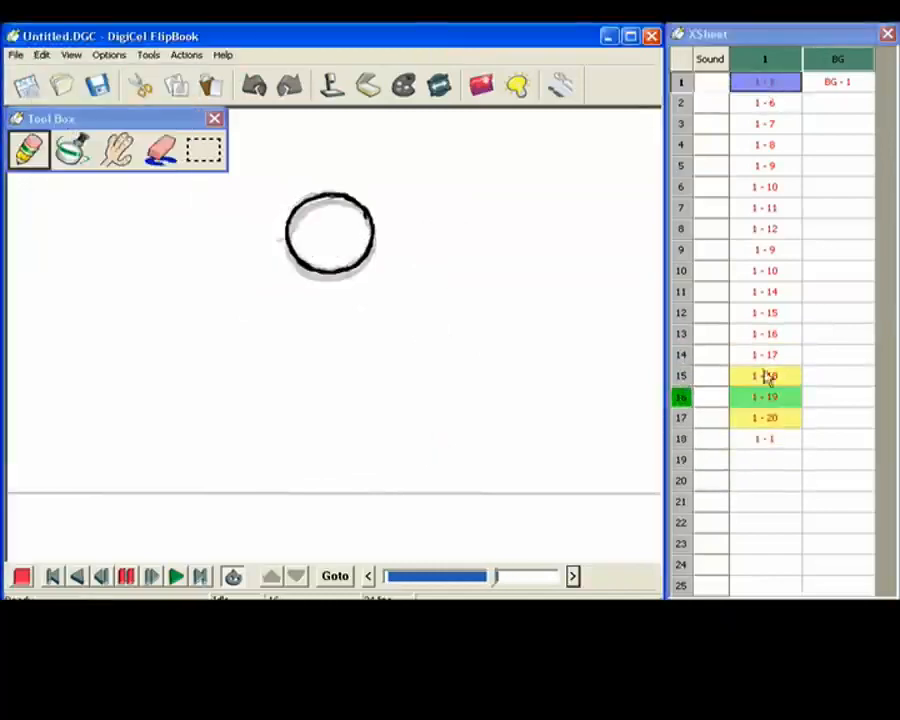
left_click(771, 441)
left_click(40, 54)
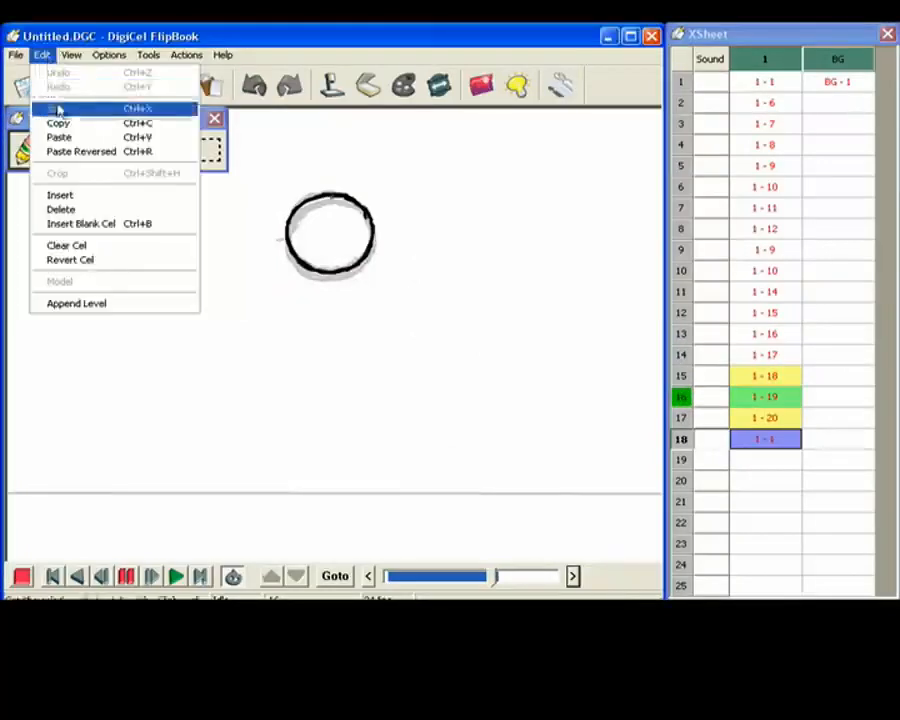
left_click(64, 133)
left_click(303, 375)
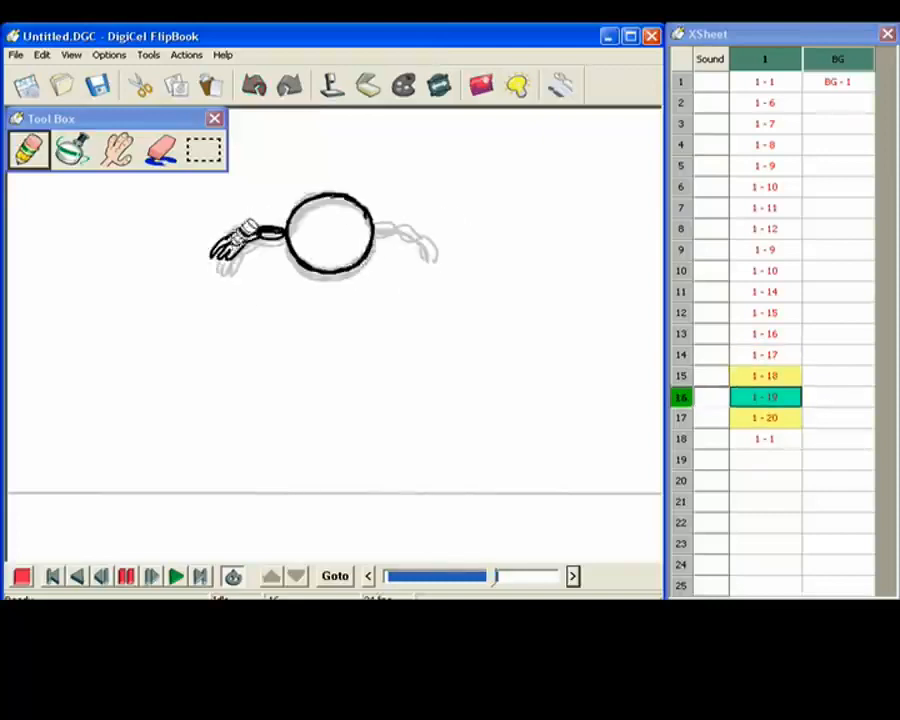
Clean up the left pigtail's braid lines at frame 16 with the eraser.
left_click(160, 149)
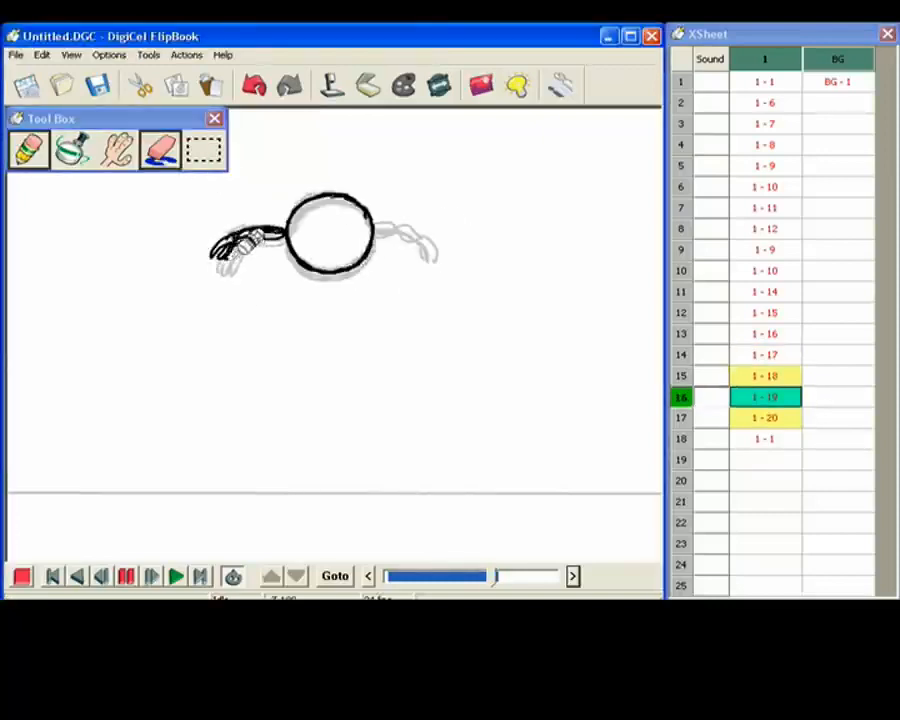
key("Left")
left_click(165, 151)
left_click(160, 149)
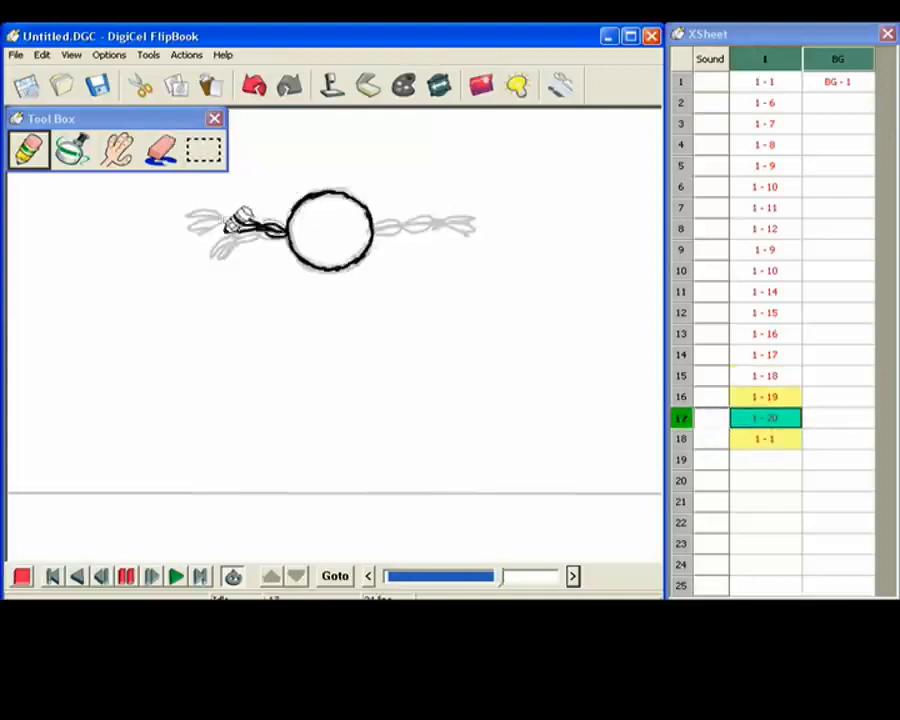
Draw the left pigtail's tufted end at frame 17, between its positions at frames 16 and 18, and flip to compare.
left_click_drag(192, 234, 237, 222)
key("Up")
key("Up")
key("Down")
key("Down")
key("Down")
key("Down")
key("Down")
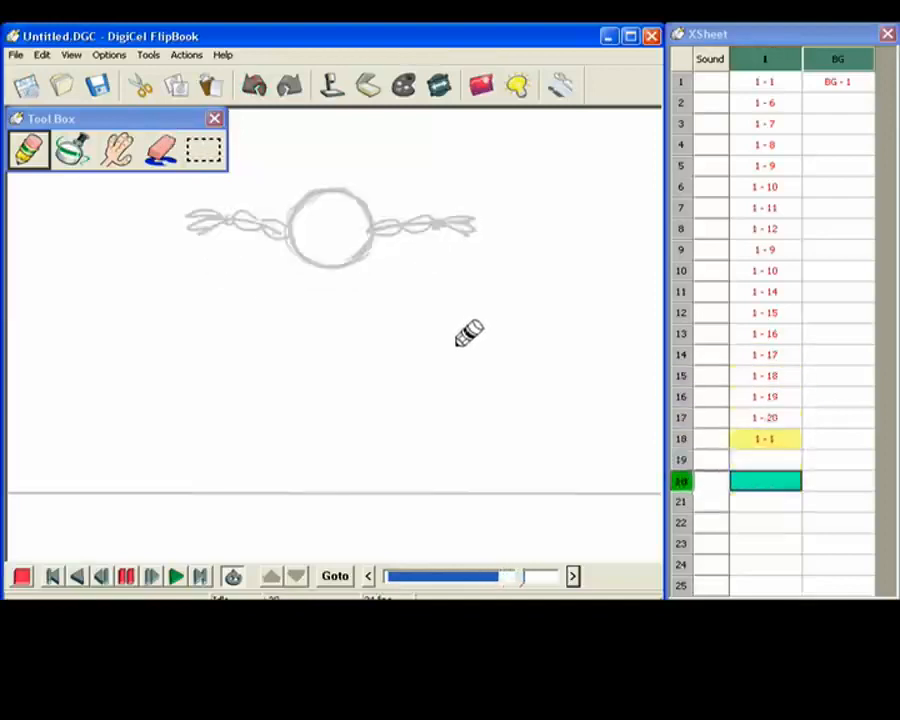
Flip through the drawings at frames 14 to 18 to check the left pigtail's settle into the loop's last pose.
key("Up")
key("Up")
key("Up")
key("Up")
key("Down")
key("Down")
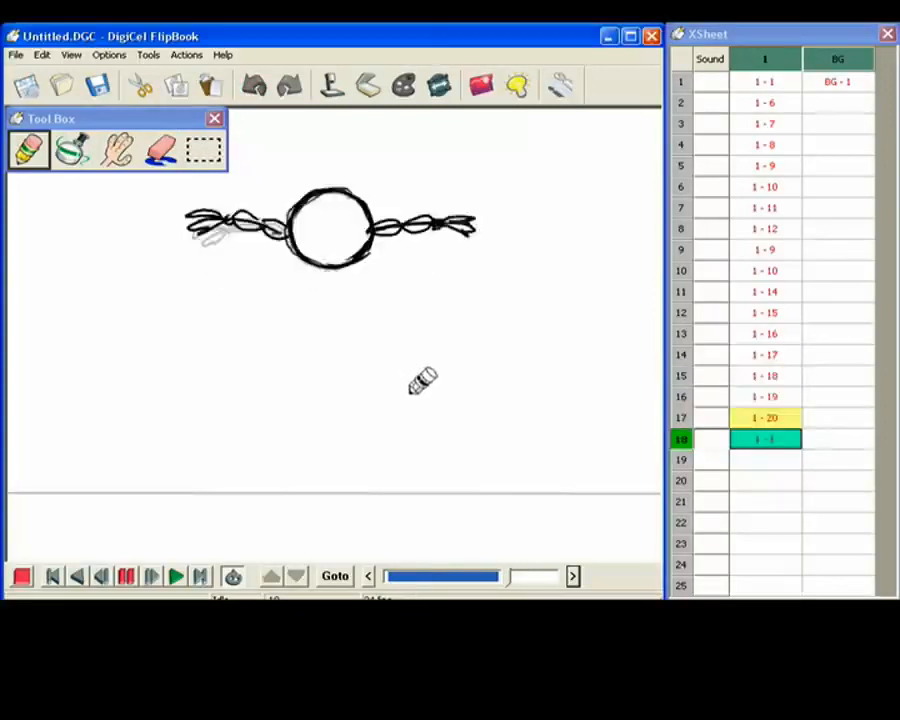
key("Up")
key("Up")
key("Up")
key("Up")
key("Down")
key("Down")
key("Down")
Sketch the right pigtail's centre line at frames 16 and 17, rising gradually toward the frame 18 pose.
key("Up")
key("Up")
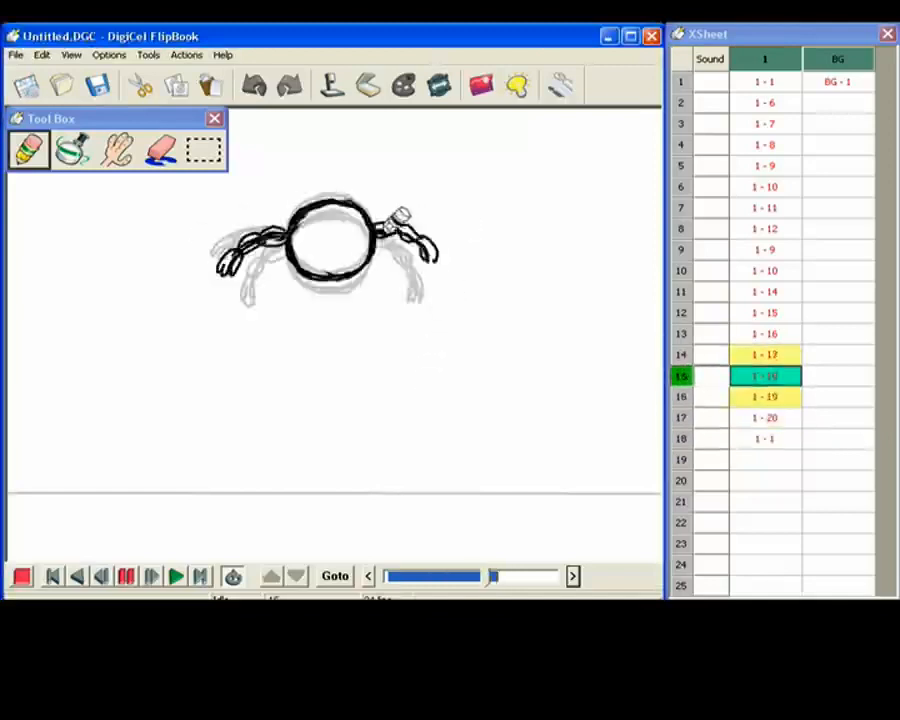
key("Down")
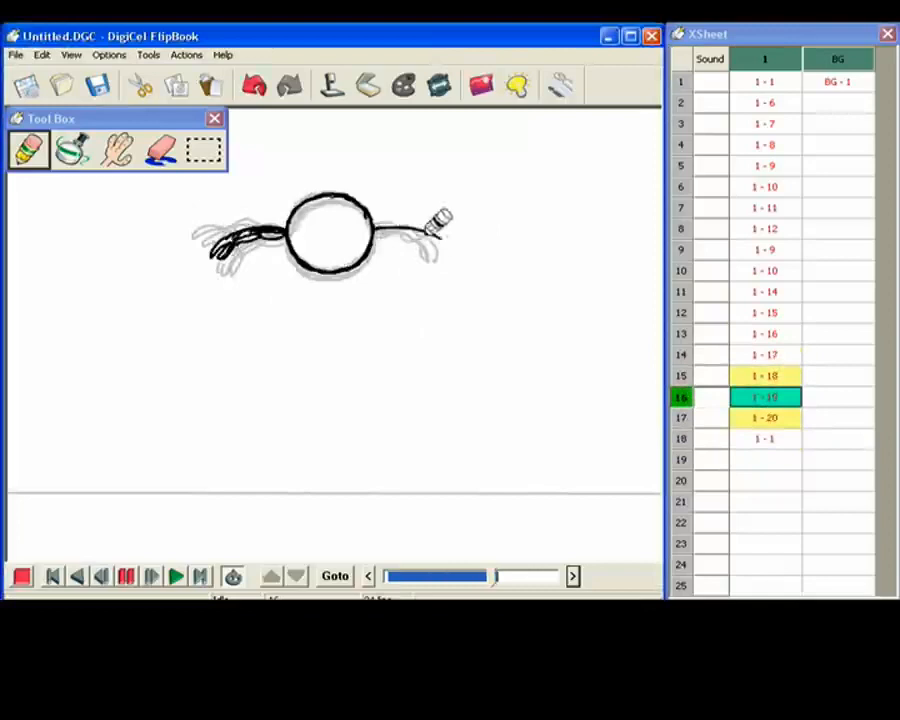
key("Down")
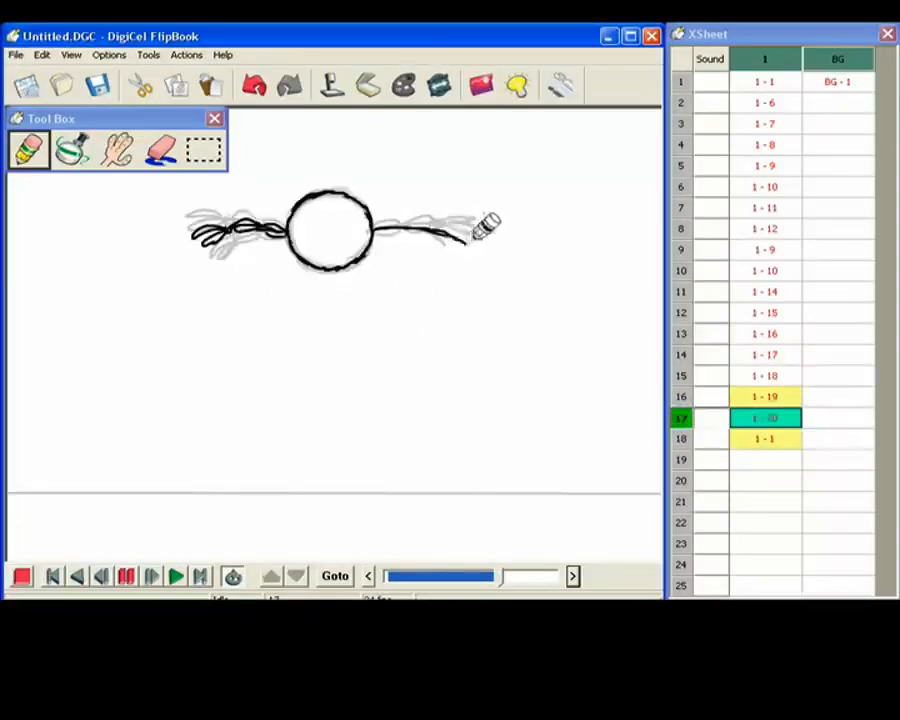
Extend the right pigtail's centre line at frame 16, flipping through the neighbouring frames to compare its arc.
key("Up")
key("Up")
key("Up")
key("Down")
key("Down")
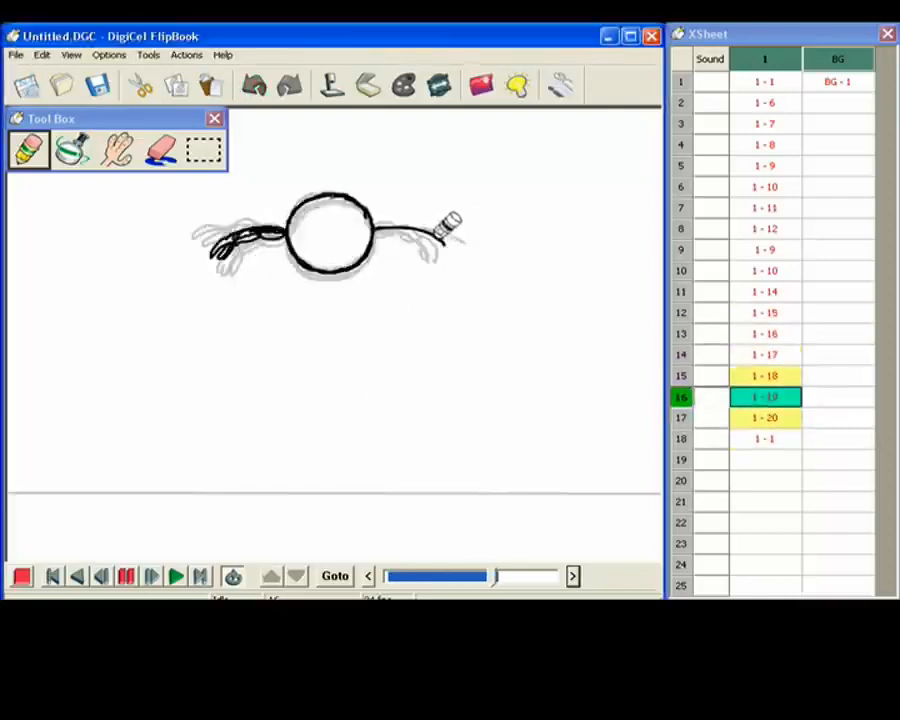
key("Up")
key("Down")
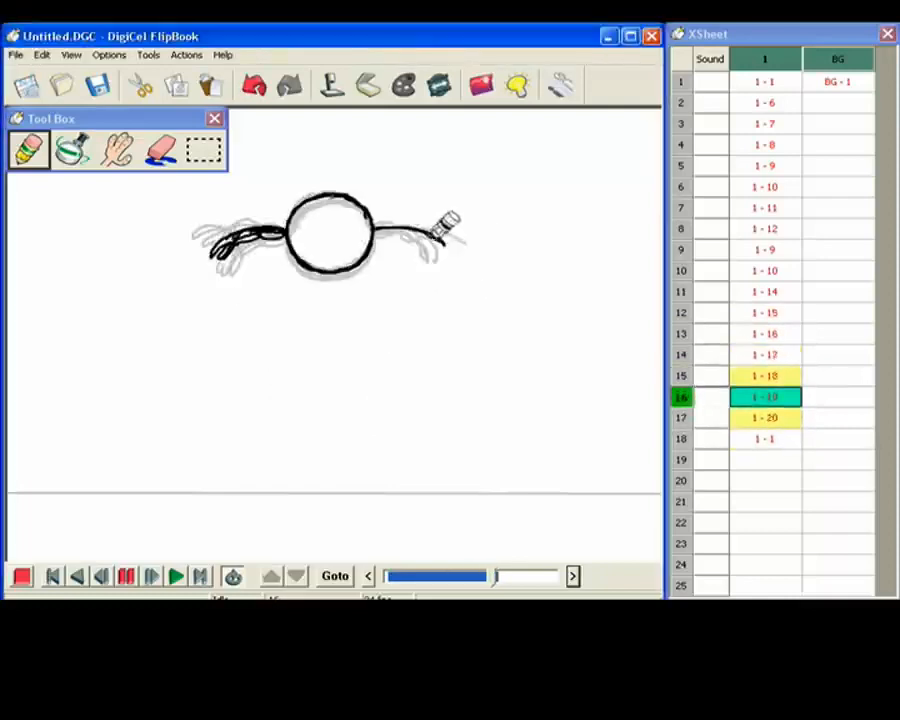
key("Up")
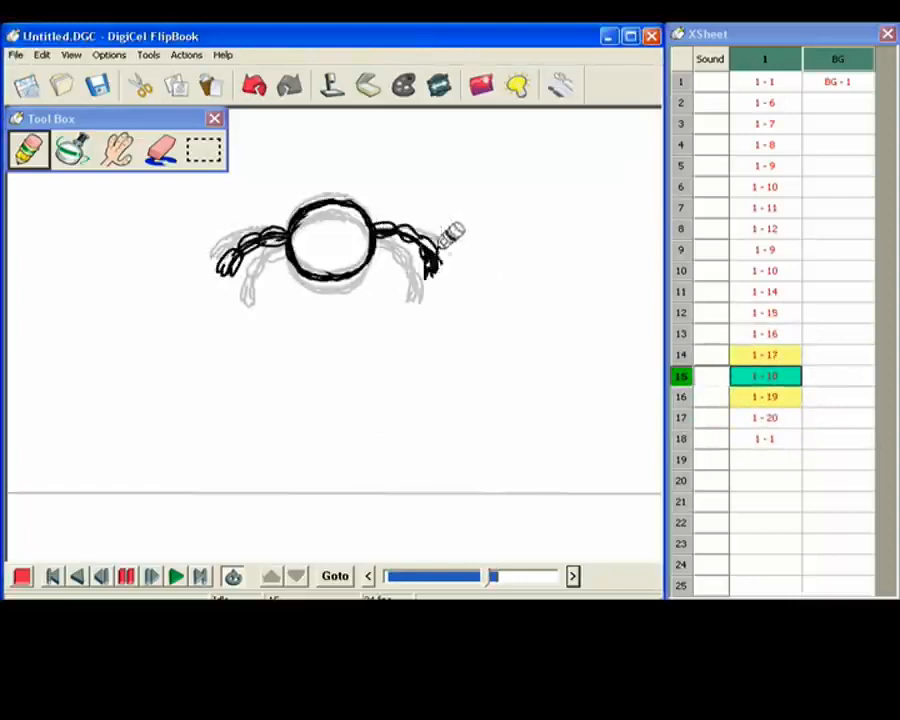
Clean up the right pigtail's braid at frame 15 with the eraser and play back the loop to check the motion.
key("e")
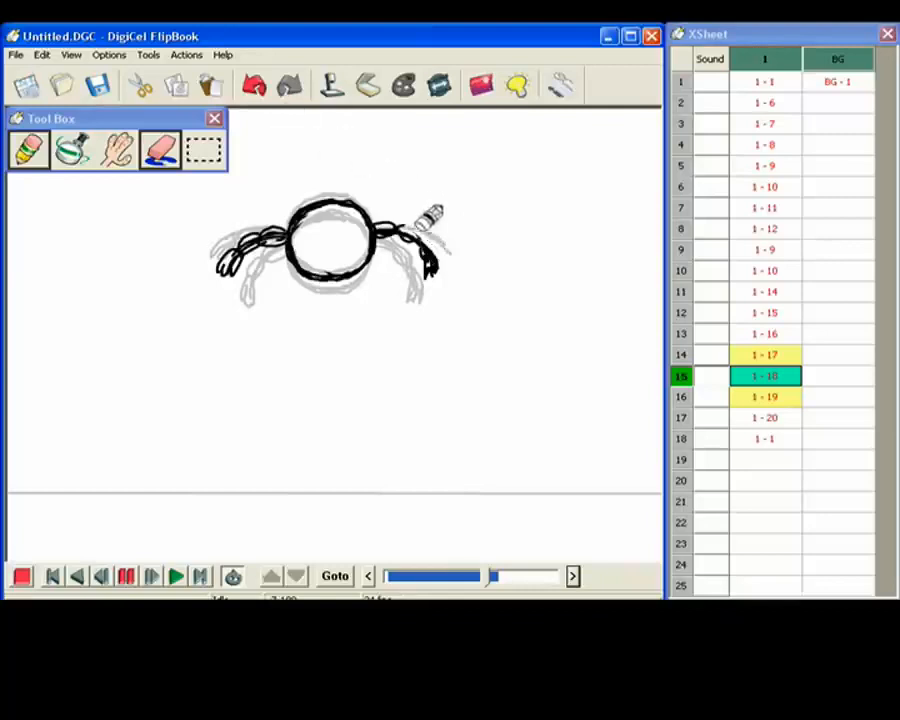
key("p")
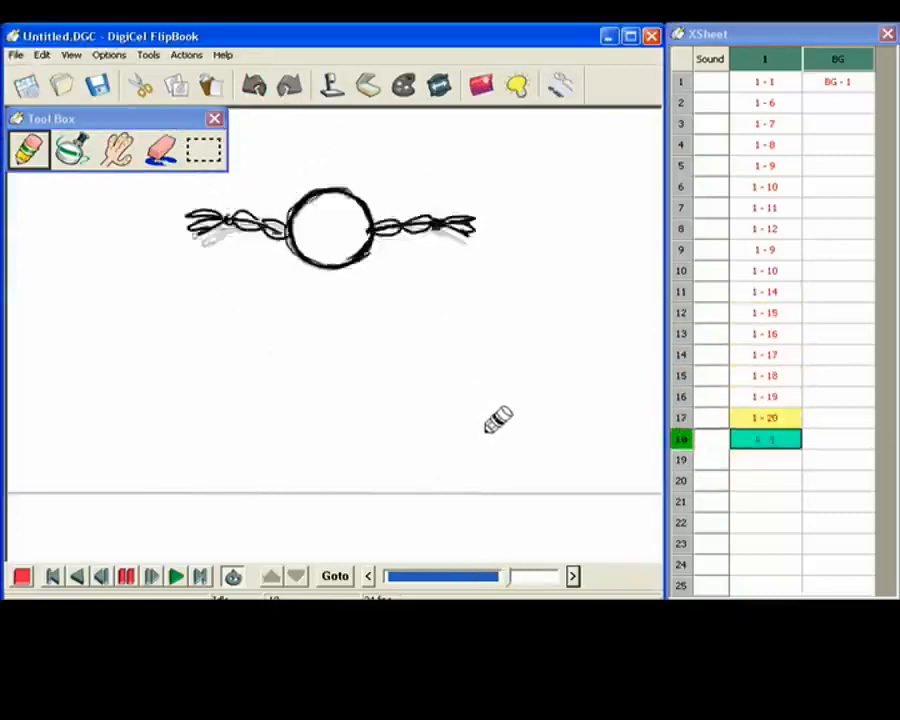
left_click_drag(498, 580, 496, 580)
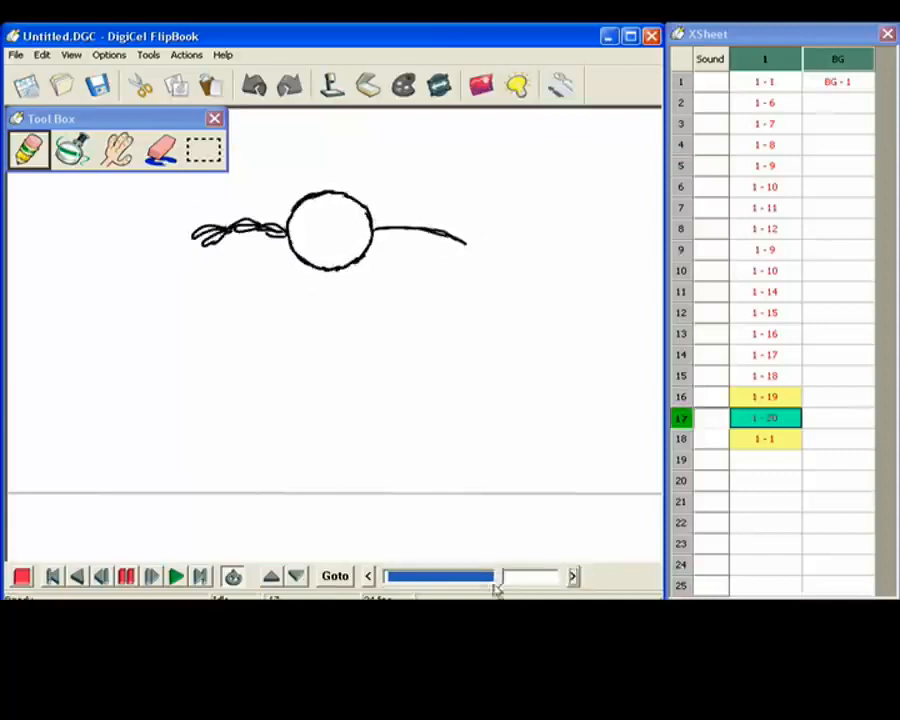
left_click(199, 579)
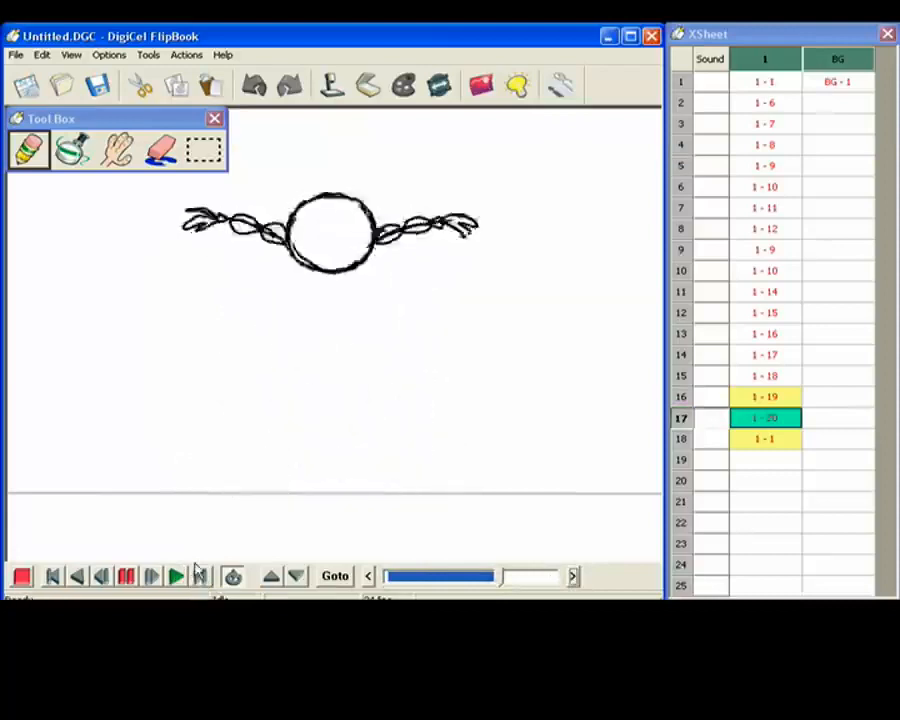
left_click(21, 576)
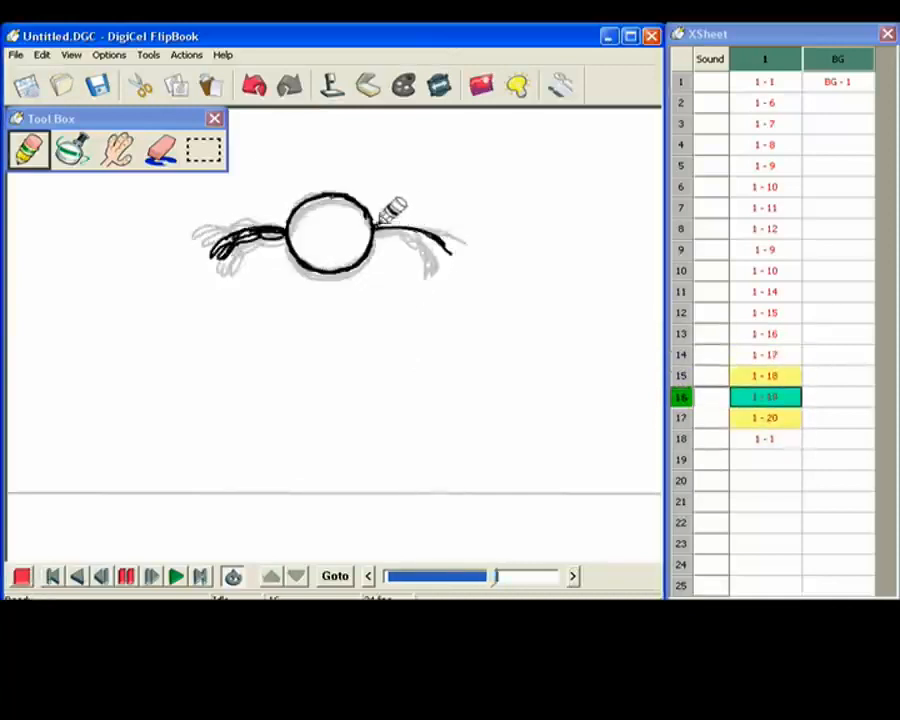
Draw the right pigtail's braid loops and tufted end over the centre lines at frames 16 and 17.
key("Up")
key("Down")
left_click_drag(410, 232, 437, 230)
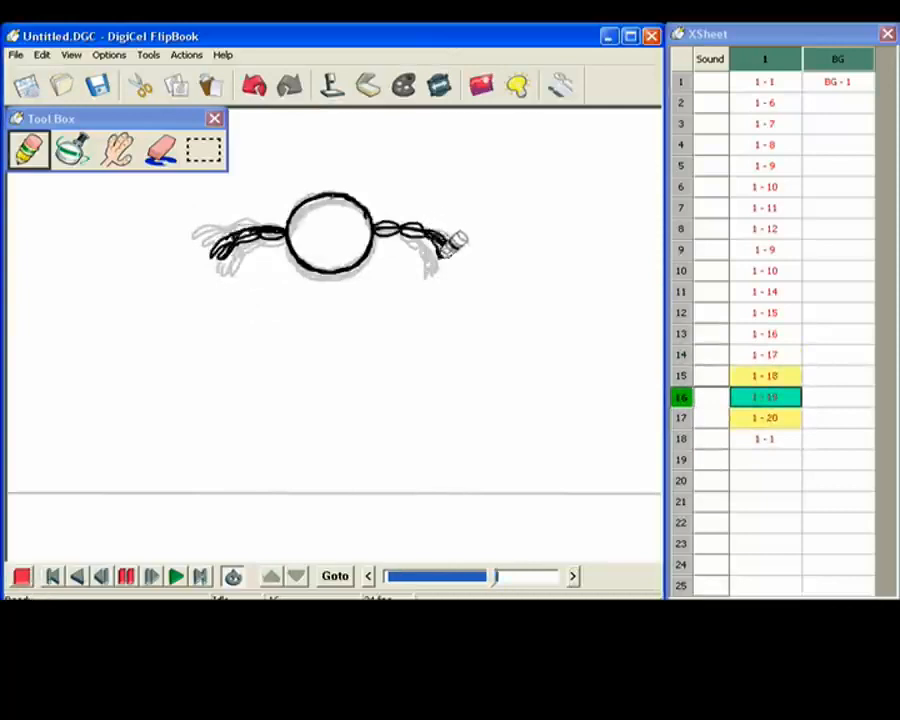
key("Up")
key("Down")
key("Down")
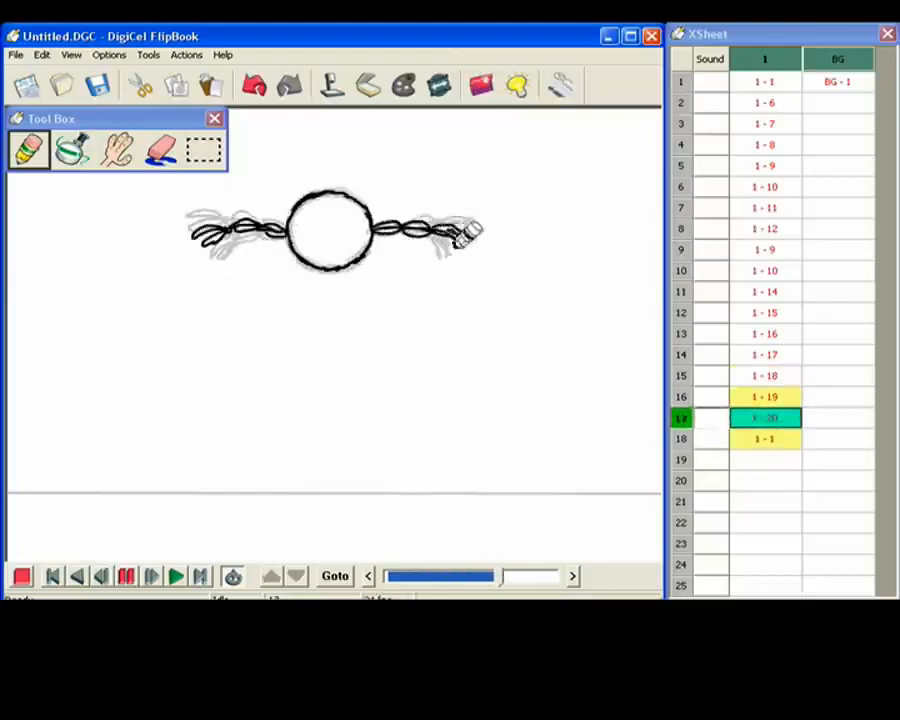
Flip through the drawings at frames 15 to 18 and play the full loop to check the right pigtail's follow-through.
key("Up")
key("Up")
key("Down")
key("Down")
key("Down")
key("Down")
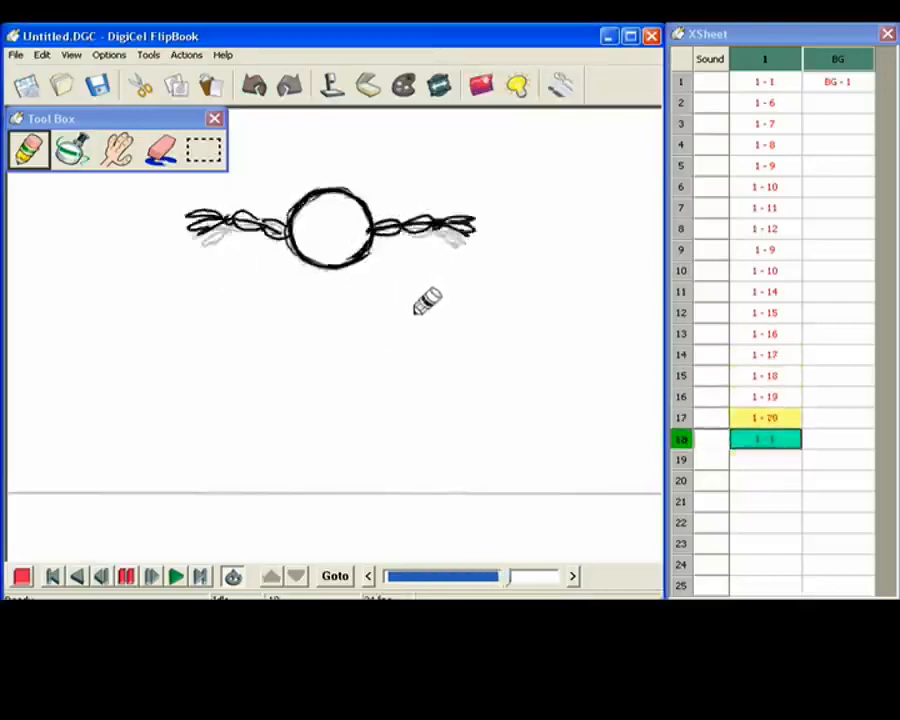
key("Down")
key("Up")
key("Up")
key("Up")
key("Up")
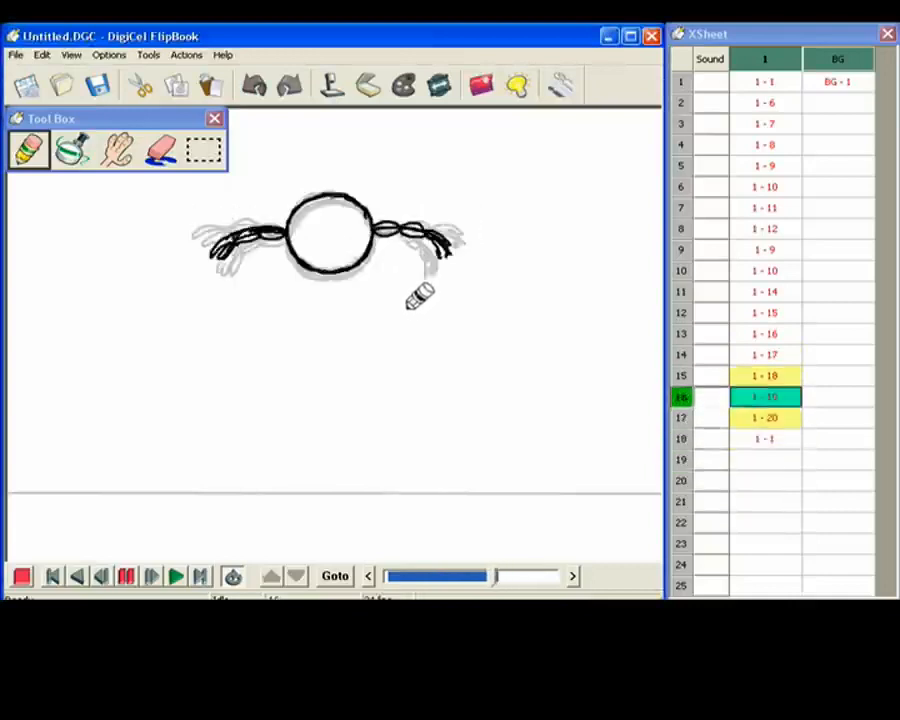
left_click(175, 576)
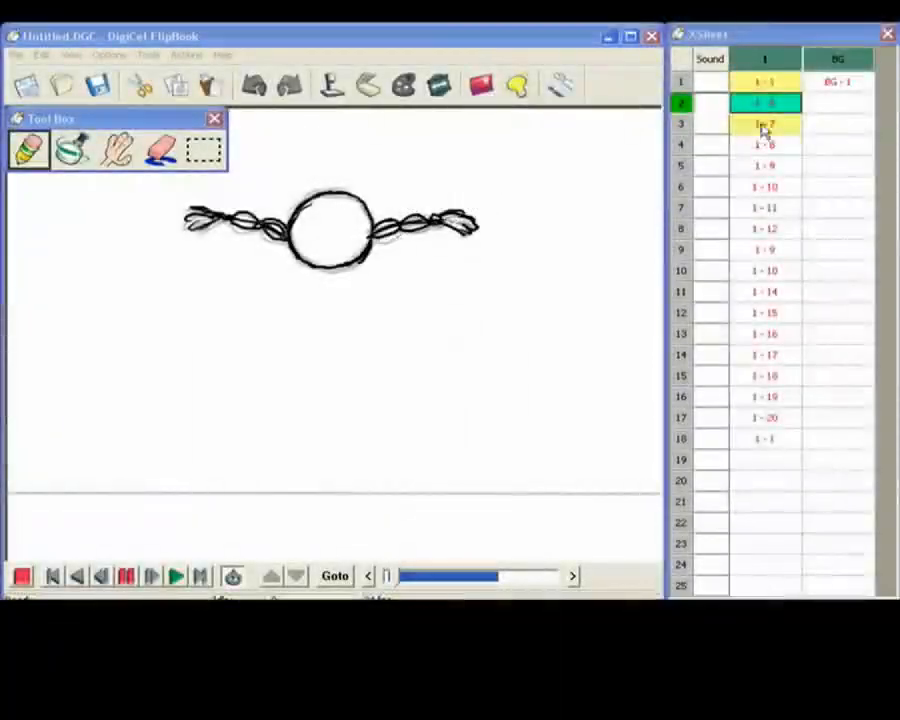
Select the level 1 and BG columns in the exposure sheet and open the stills export settings.
left_click(768, 60)
left_click_drag(771, 66, 815, 64)
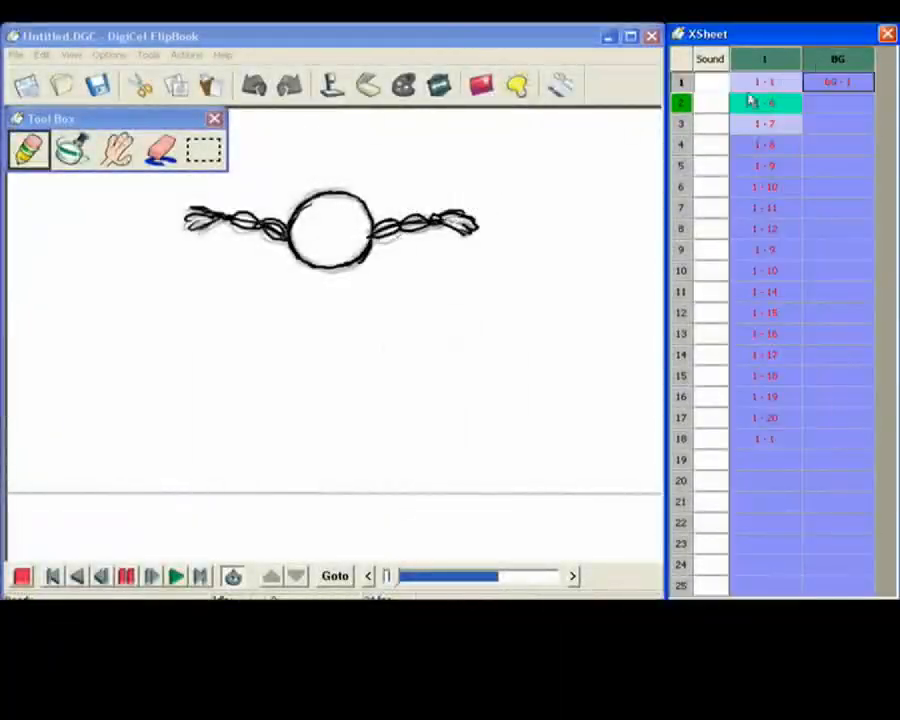
left_click(15, 54)
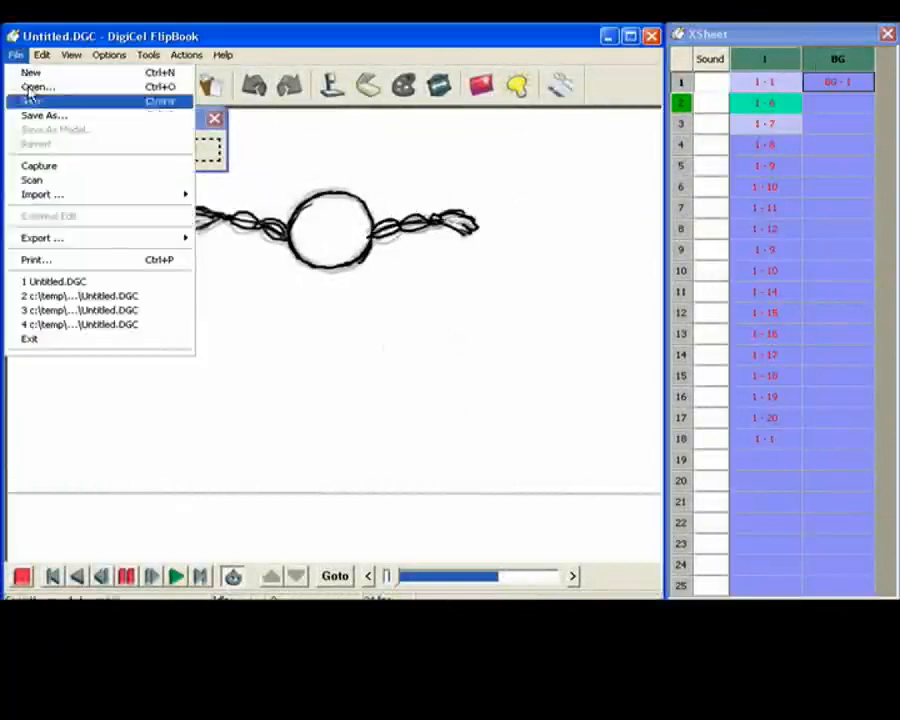
mouse_move(120, 245)
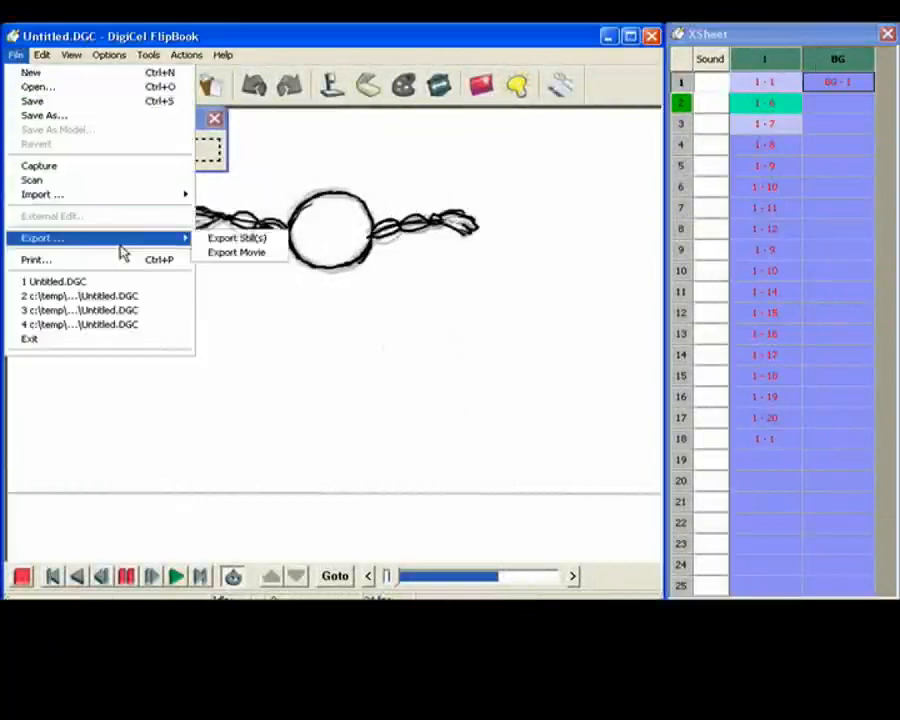
left_click(235, 239)
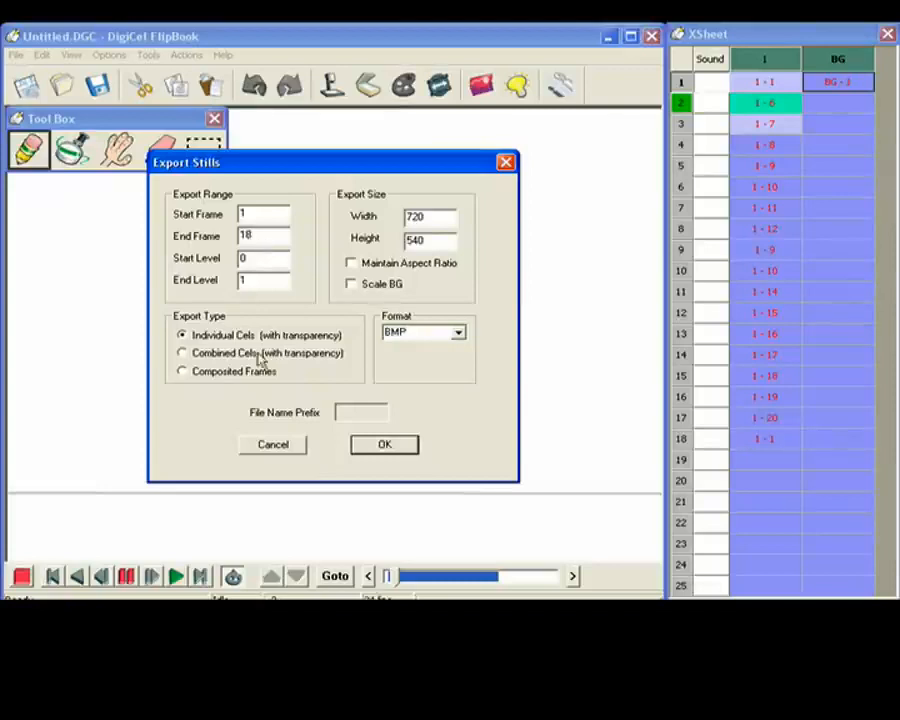
Export frames 1 to 18 as composited BMP stills with aspect ratio maintained, background scaled and file name prefix 6ball.
left_click(184, 374)
left_click(358, 265)
left_click(358, 285)
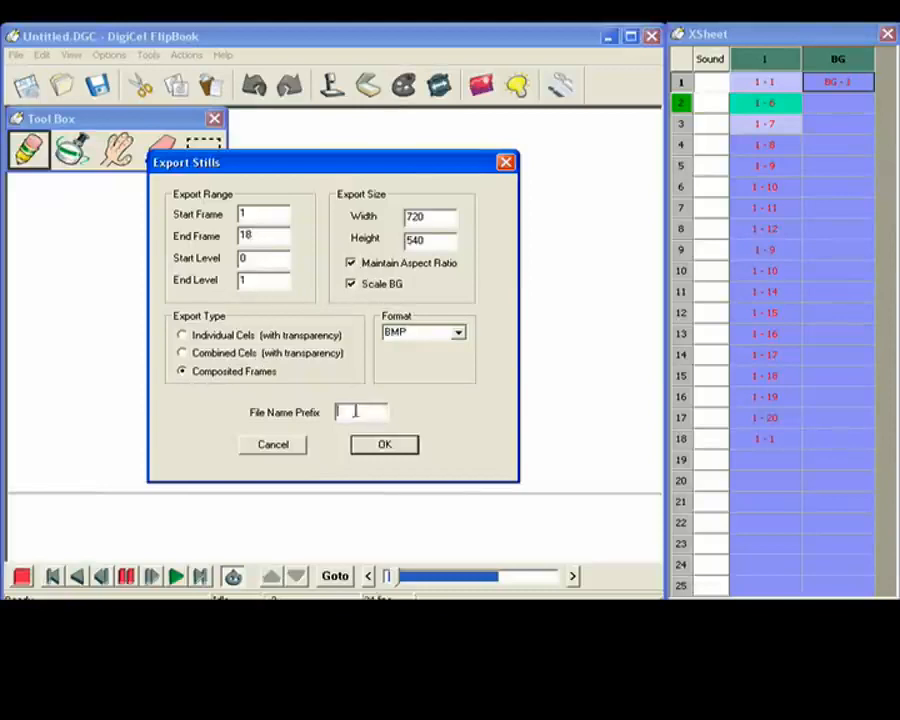
type("6ball")
left_click(380, 444)
left_click(482, 474)
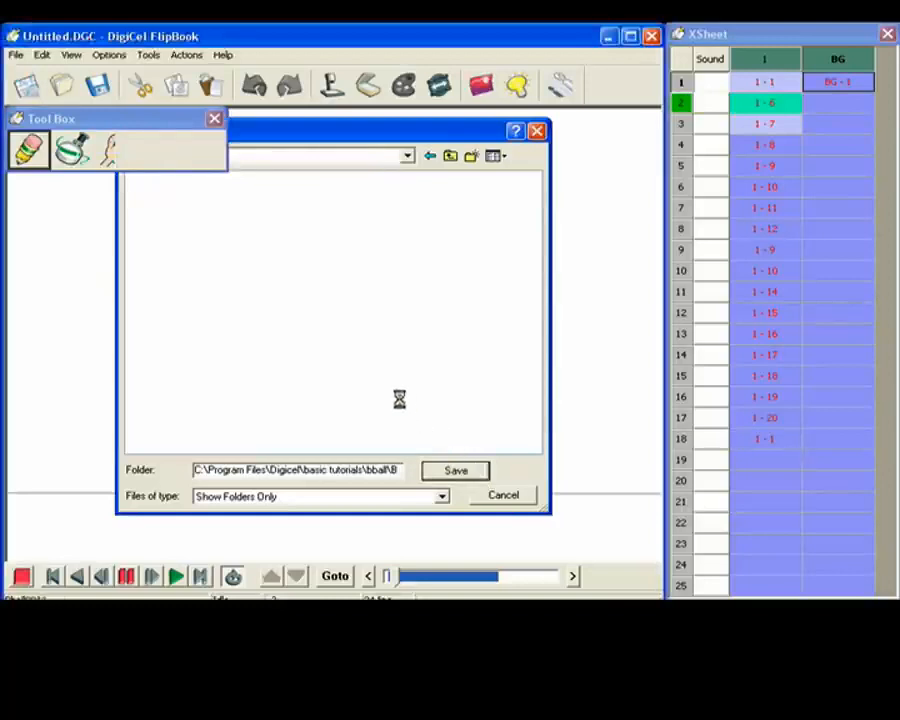